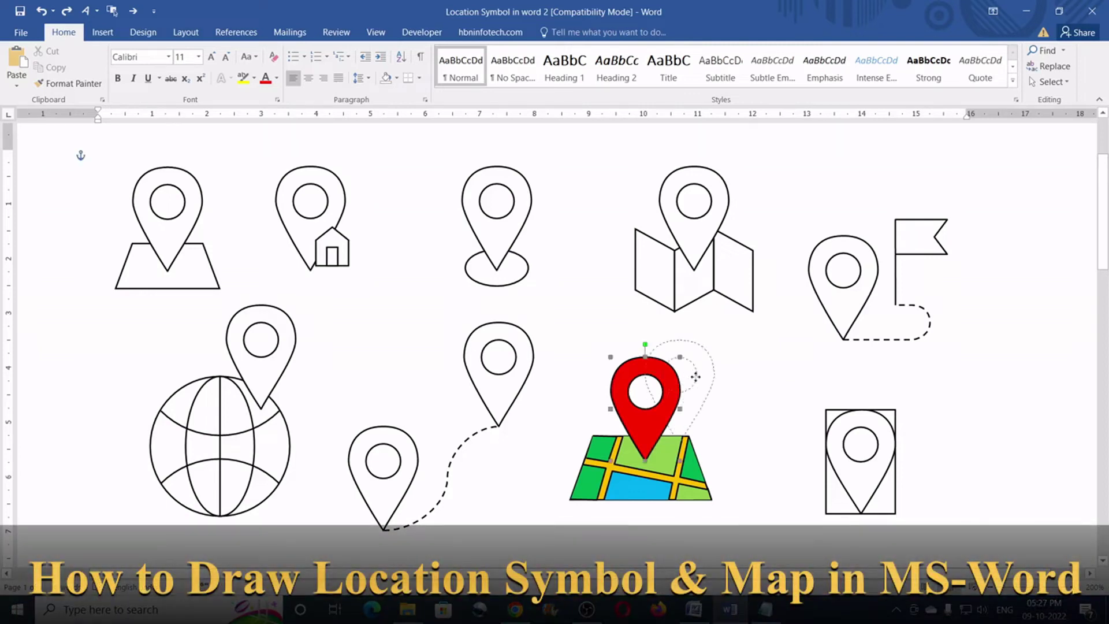
- Separate the map's red pin and blue block, undo both, then pull apart the boxed pin
left_click_drag(695, 377, 710, 408)
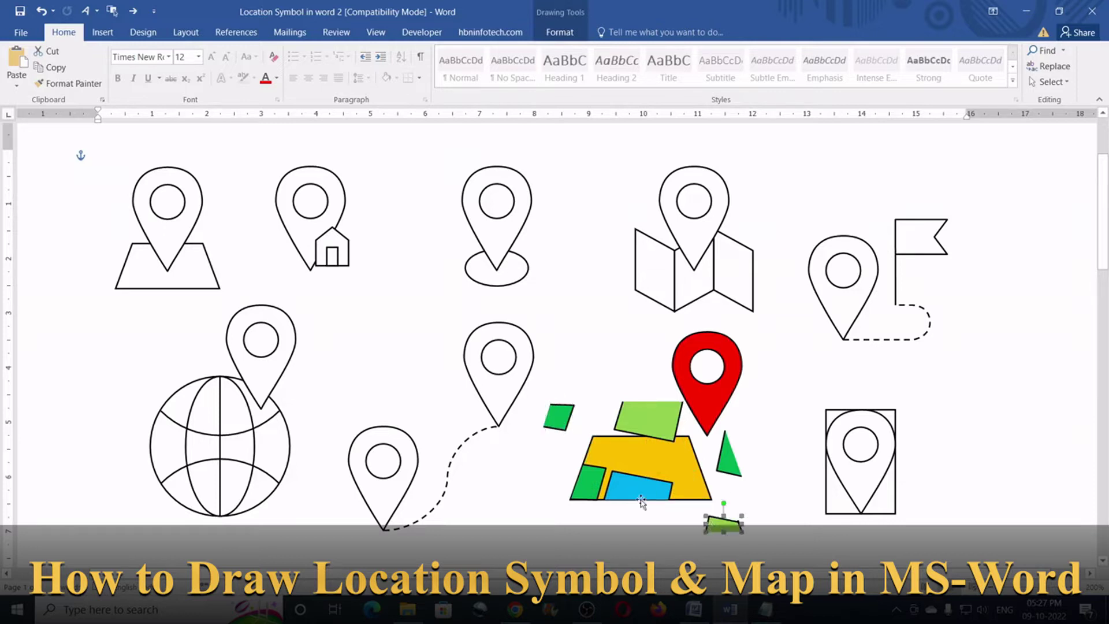
left_click_drag(642, 502, 628, 540)
key("ctrl+z")
key("ctrl+z")
key("ctrl+z")
key("ctrl+z")
key("ctrl+z")
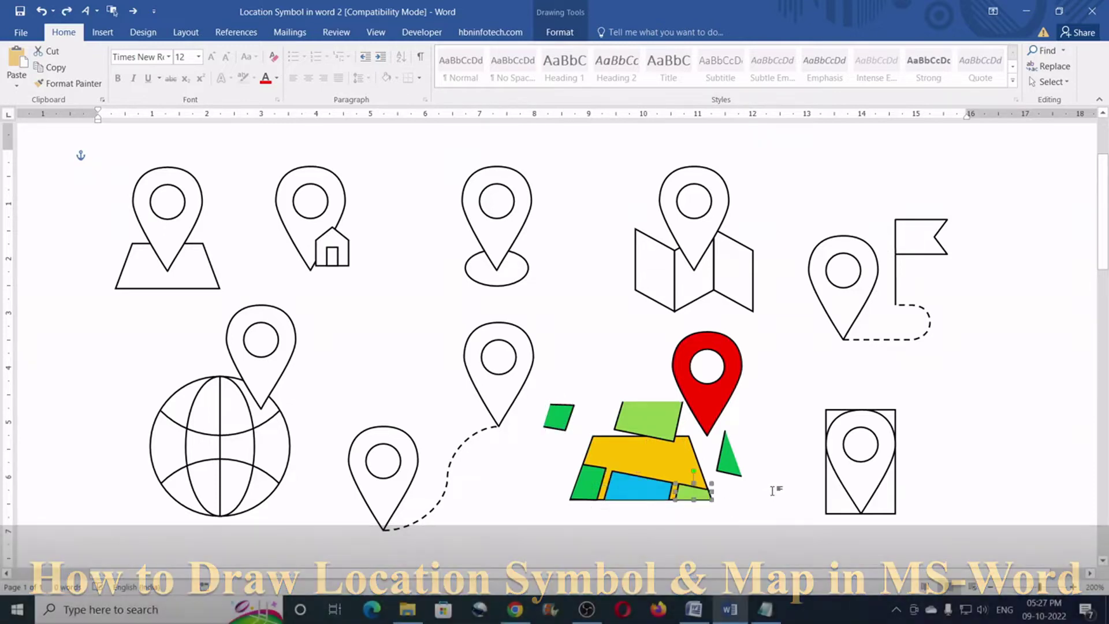
key("ctrl+z")
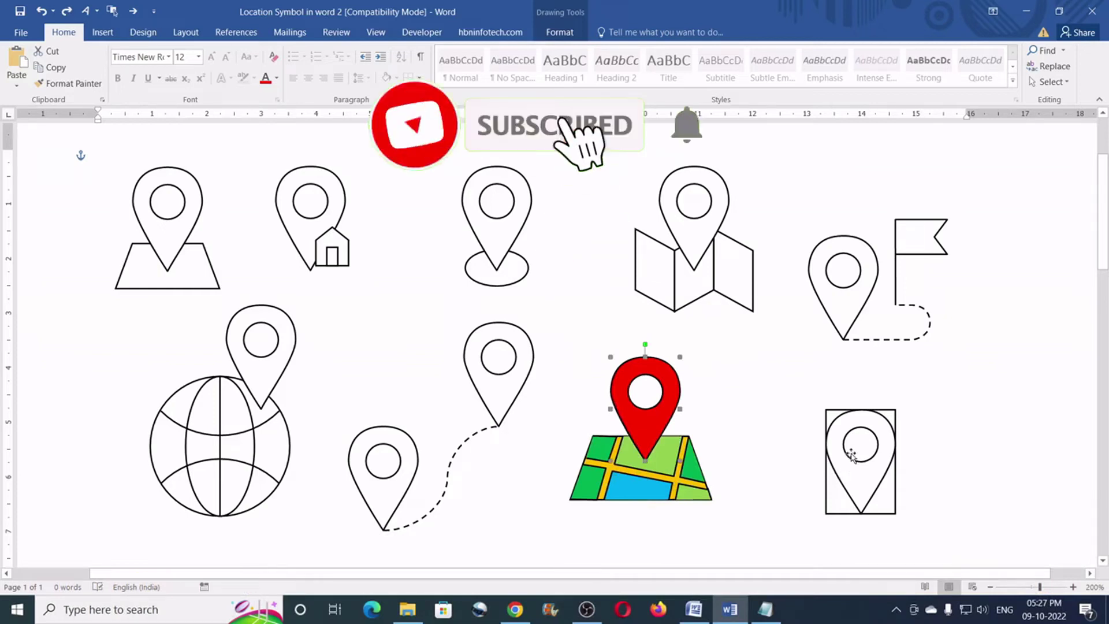
left_click_drag(852, 446, 787, 432)
left_click_drag(858, 455, 937, 456)
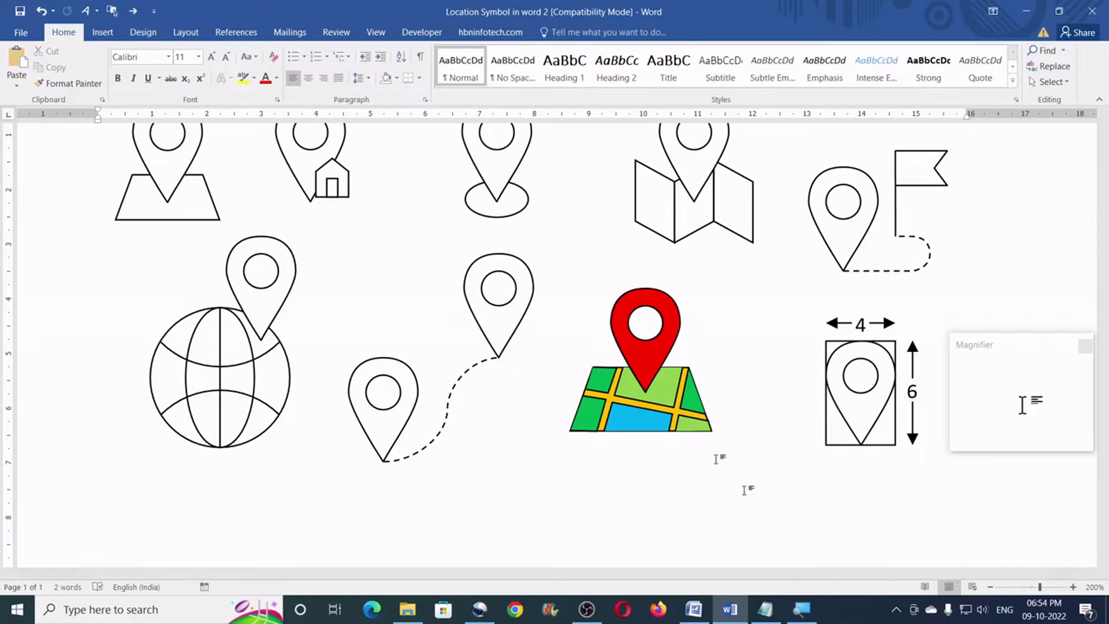
- Turn on the page gridlines
left_click(376, 33)
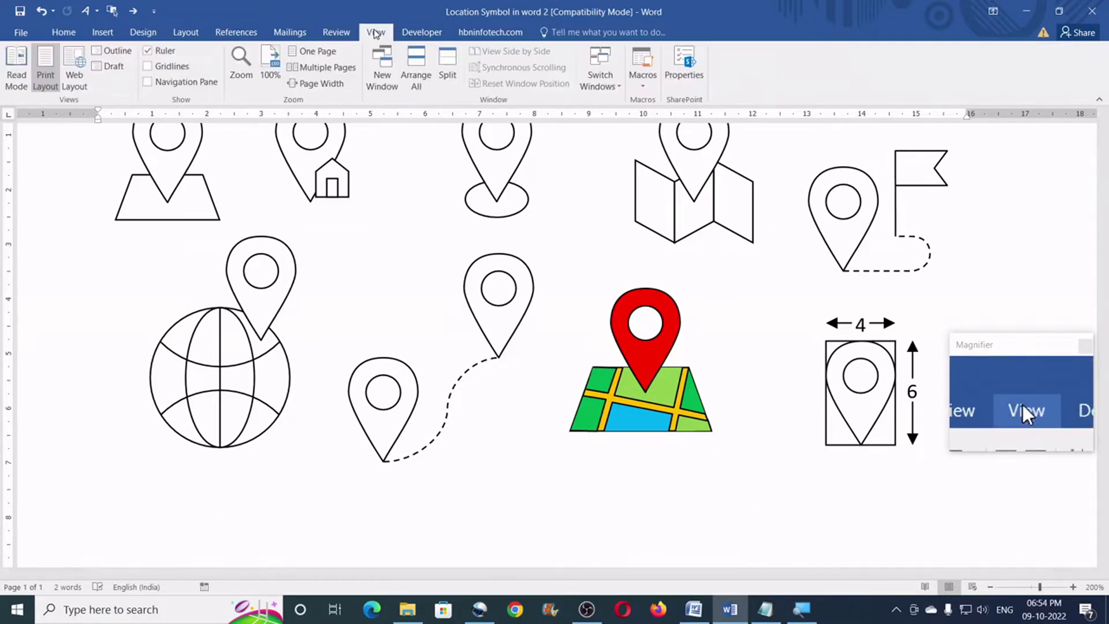
left_click(149, 67)
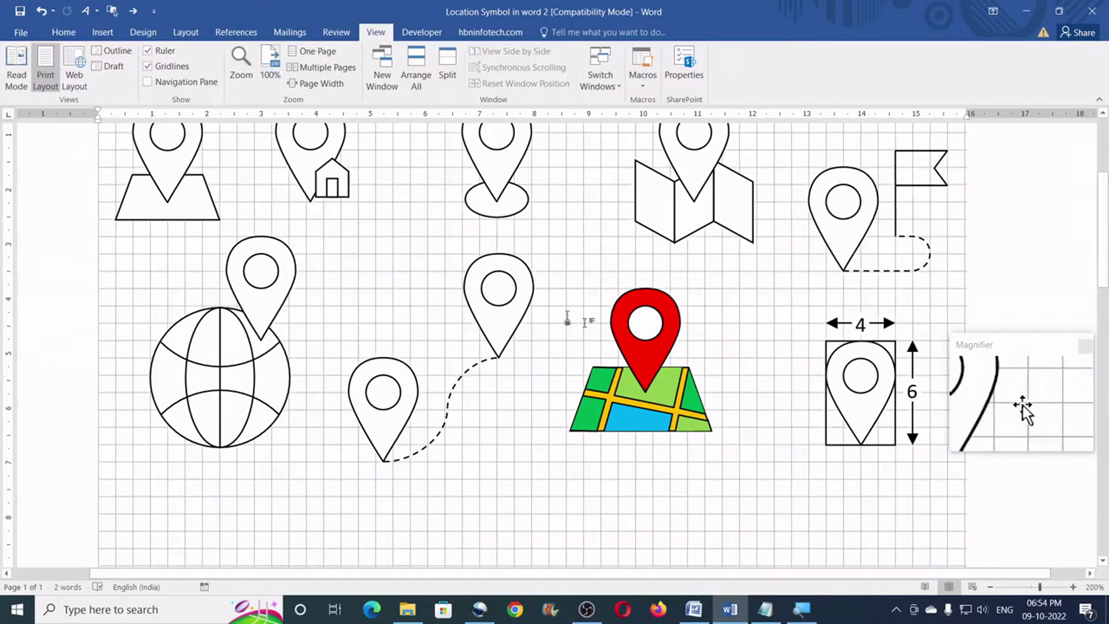
scroll(726, 349, "down", 3)
scroll(784, 349, "up", 1)
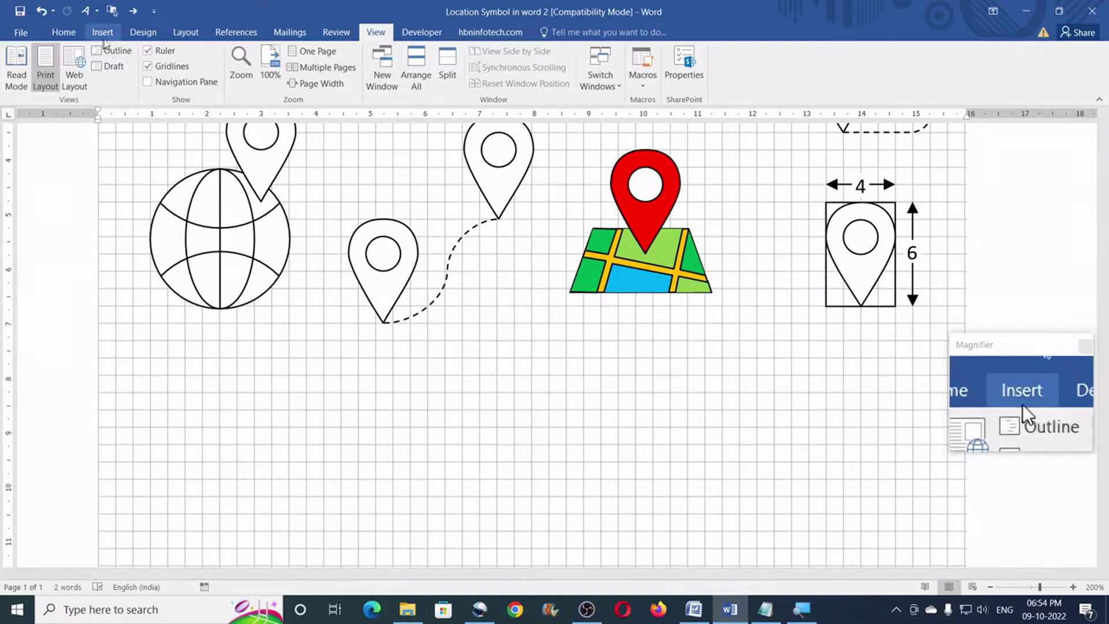
- Draw a tall 1.27 × 1.91 cm rectangle below the dotted-path pins
left_click(105, 37)
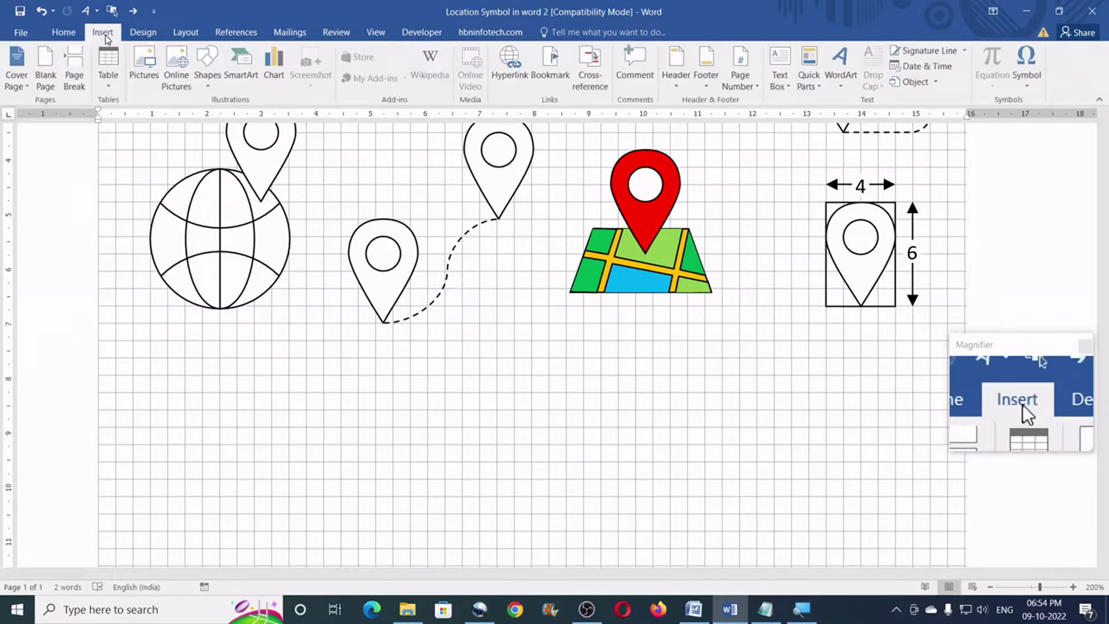
left_click(212, 86)
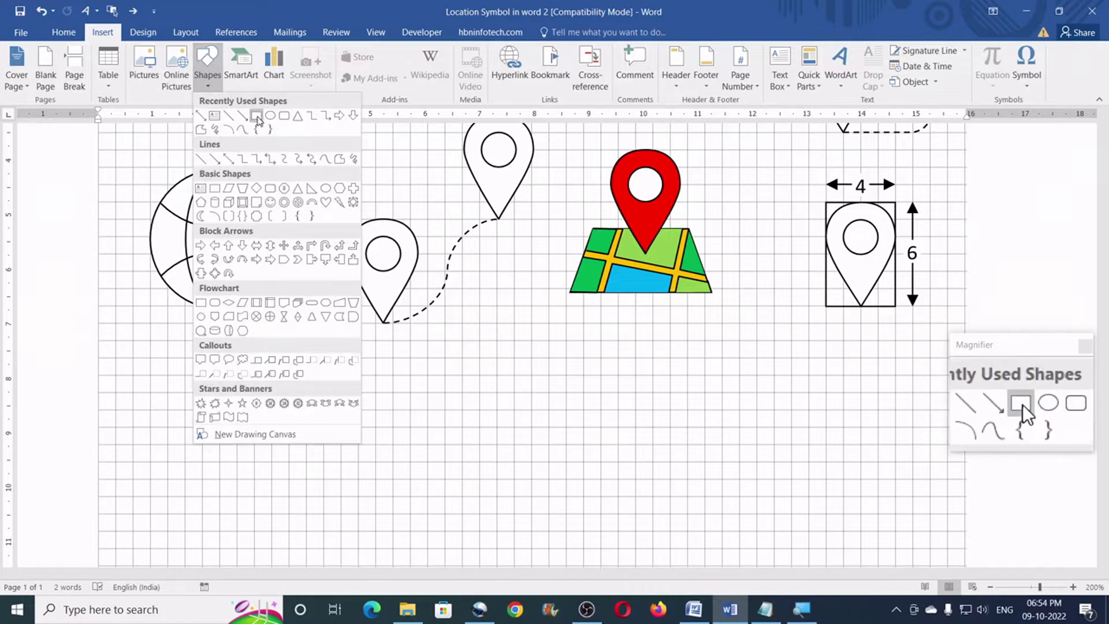
left_click(256, 116)
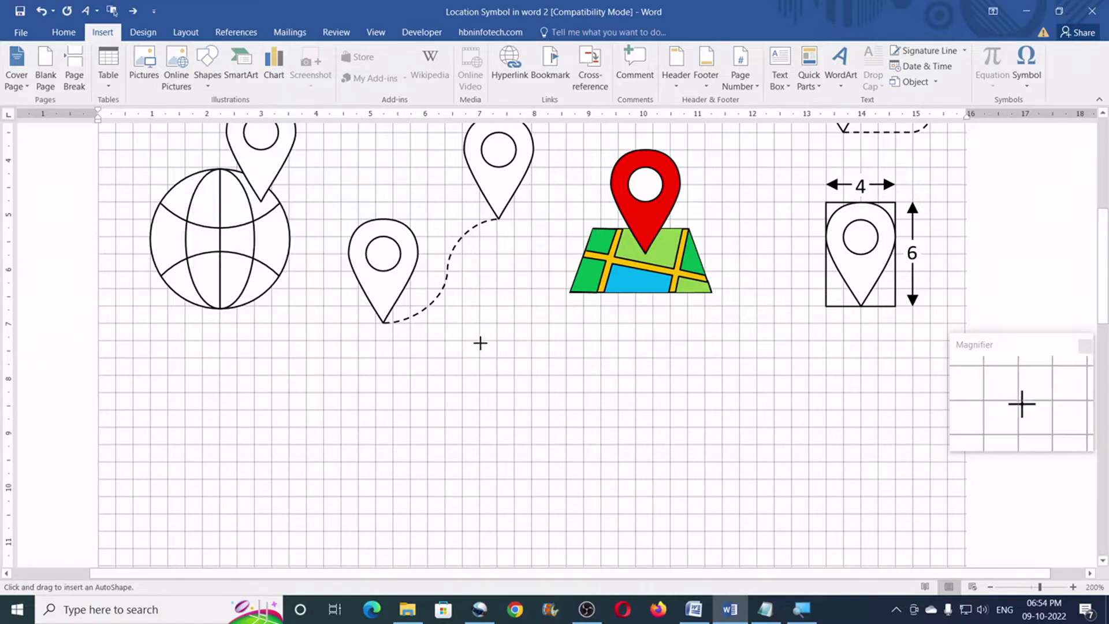
mouse_move(479, 340)
left_mouse_down()
mouse_move(540, 364)
mouse_move(549, 445)
left_mouse_up()
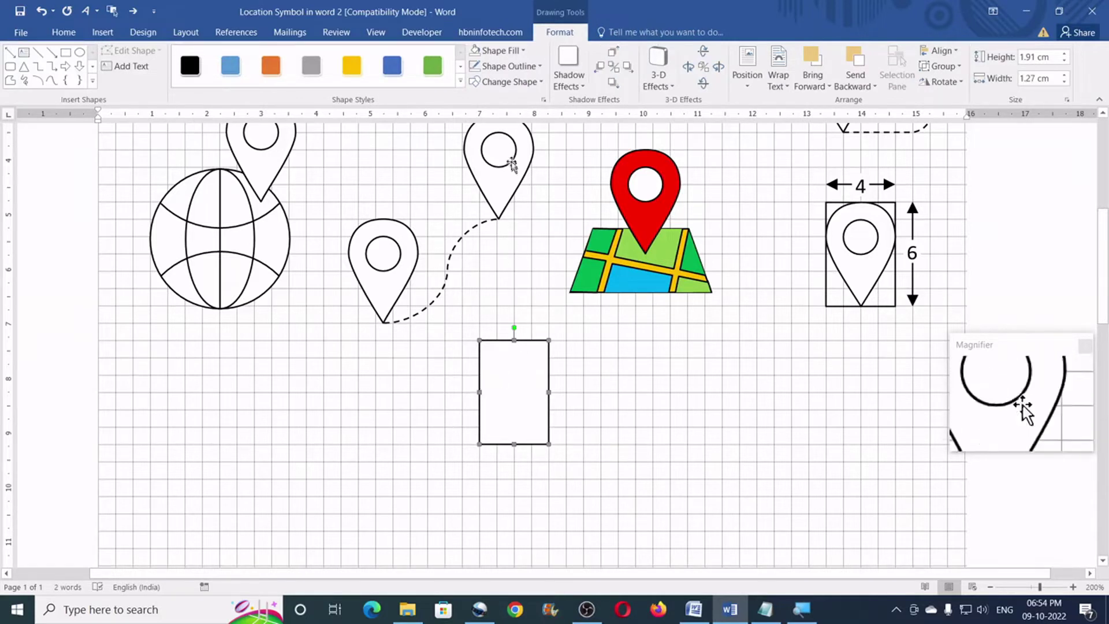
- Set the rectangle's Shape Fill to No Fill
left_click(518, 52)
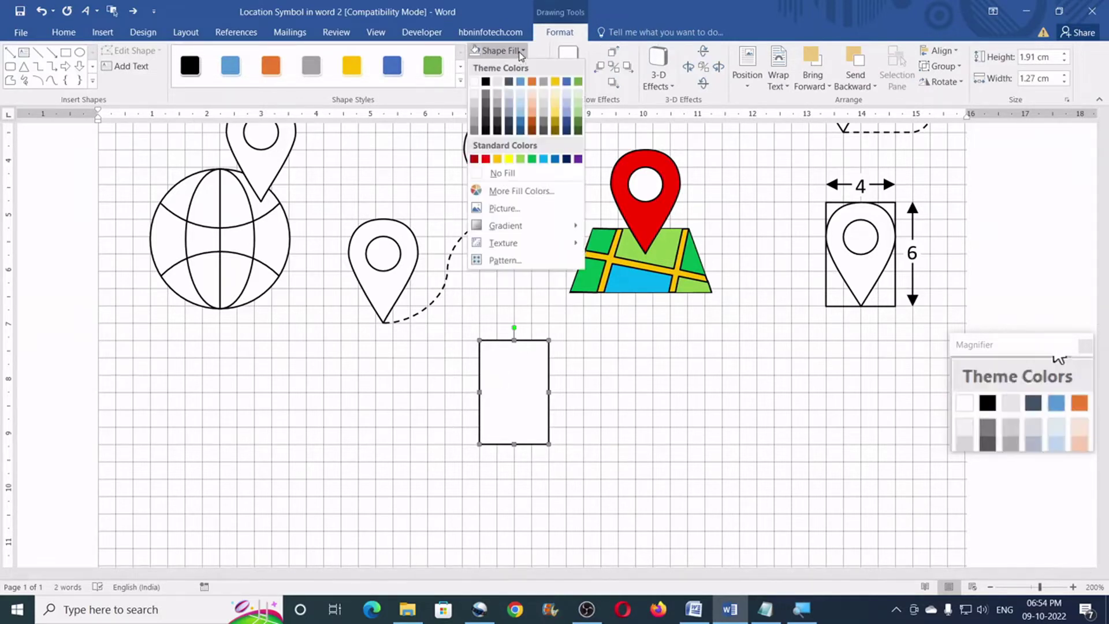
left_click(499, 180)
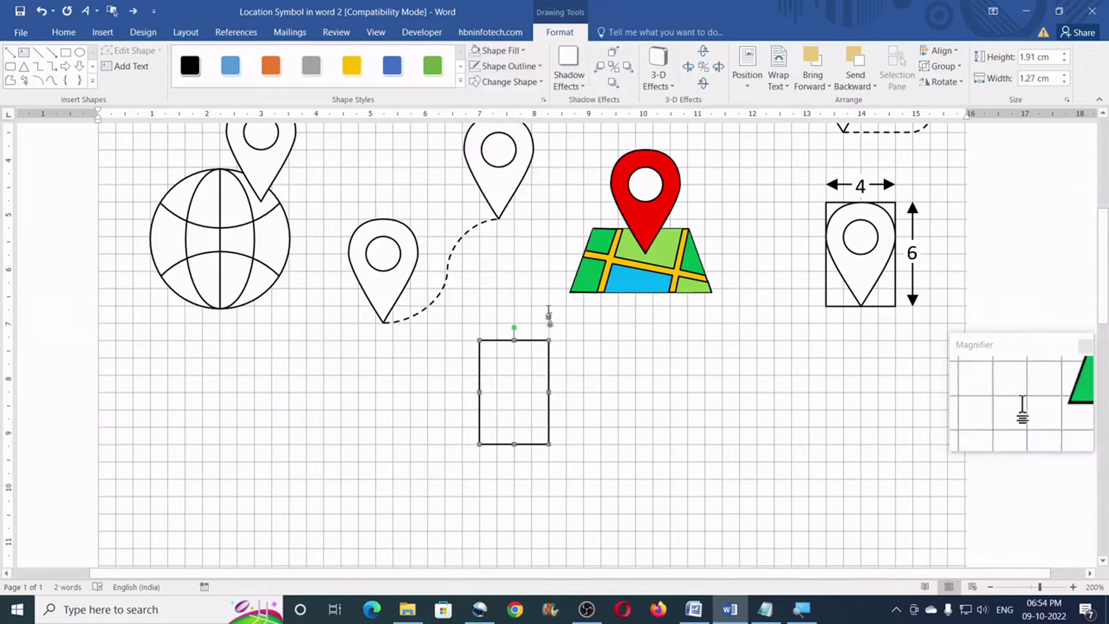
left_click(607, 368)
scroll(578, 364, "up", 3)
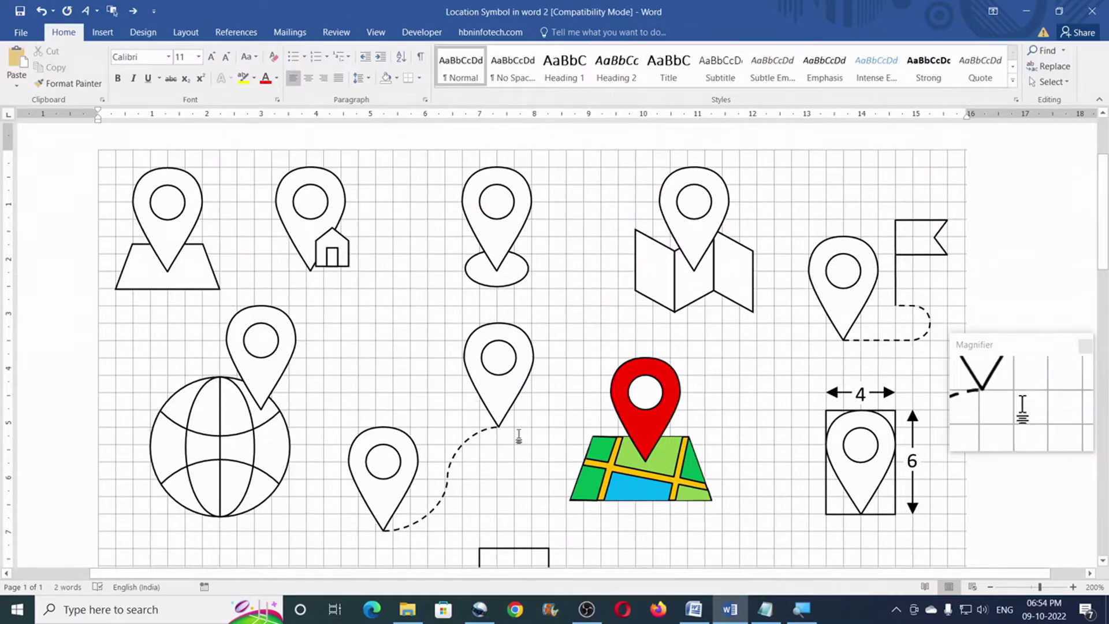
scroll(520, 427, "down", 5)
scroll(551, 302, "up", 3)
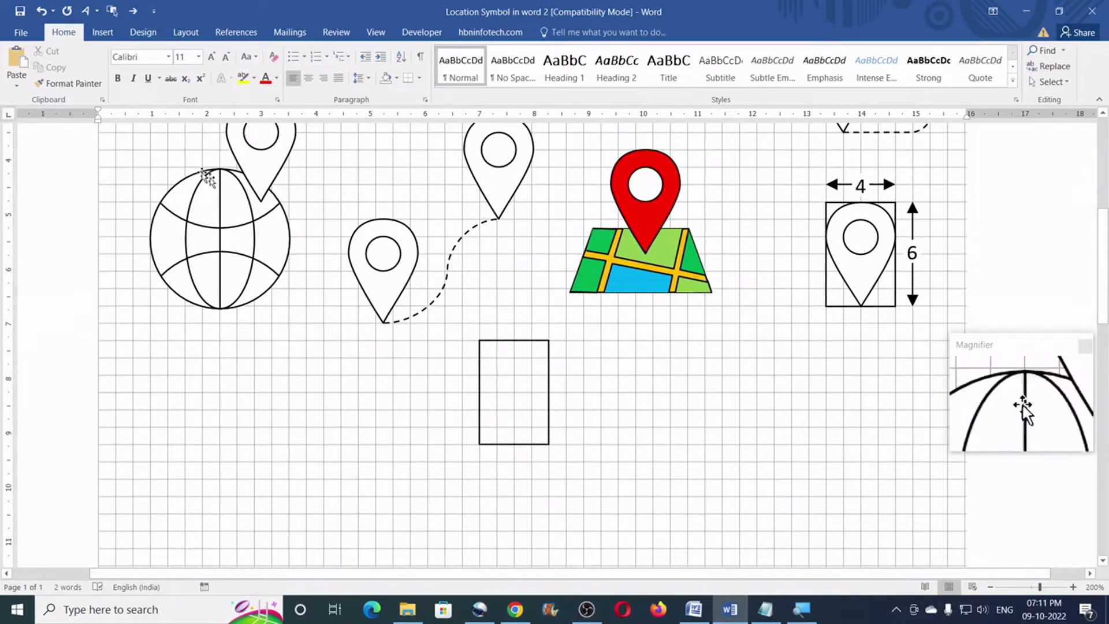
- Draw a freeform kite through the rectangle's bottom, right, top and left edge midpoints
left_click(104, 33)
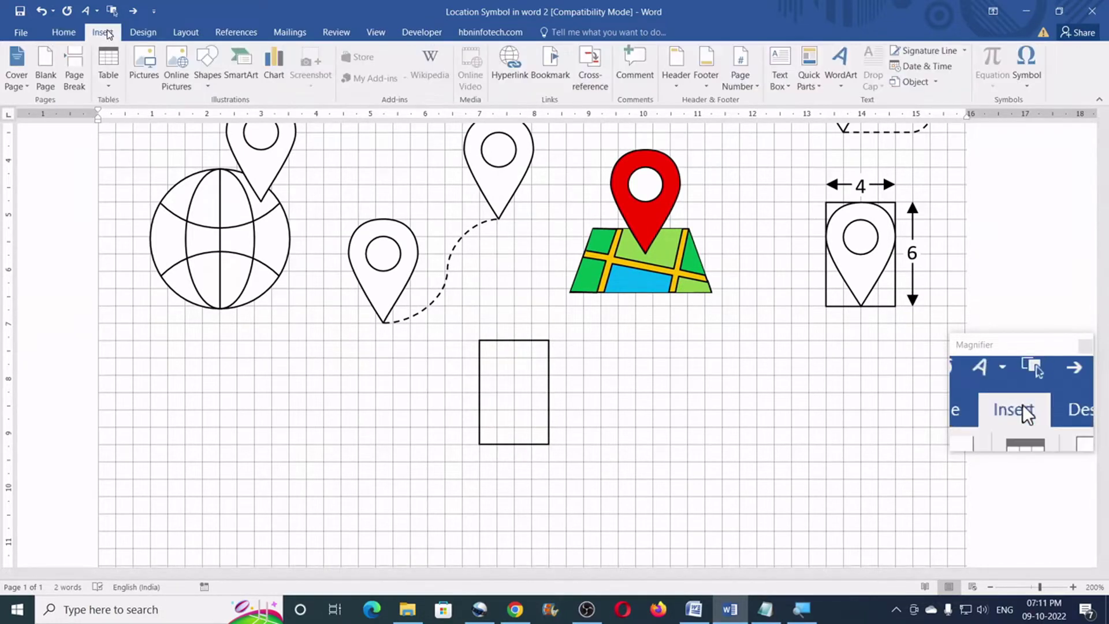
left_click(206, 81)
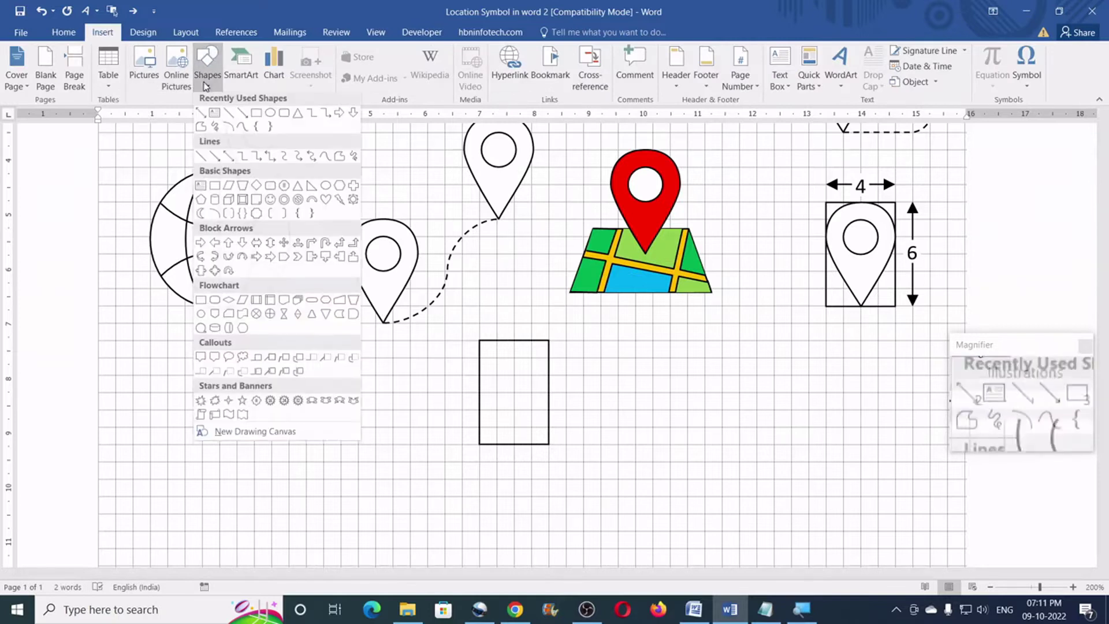
left_click(339, 161)
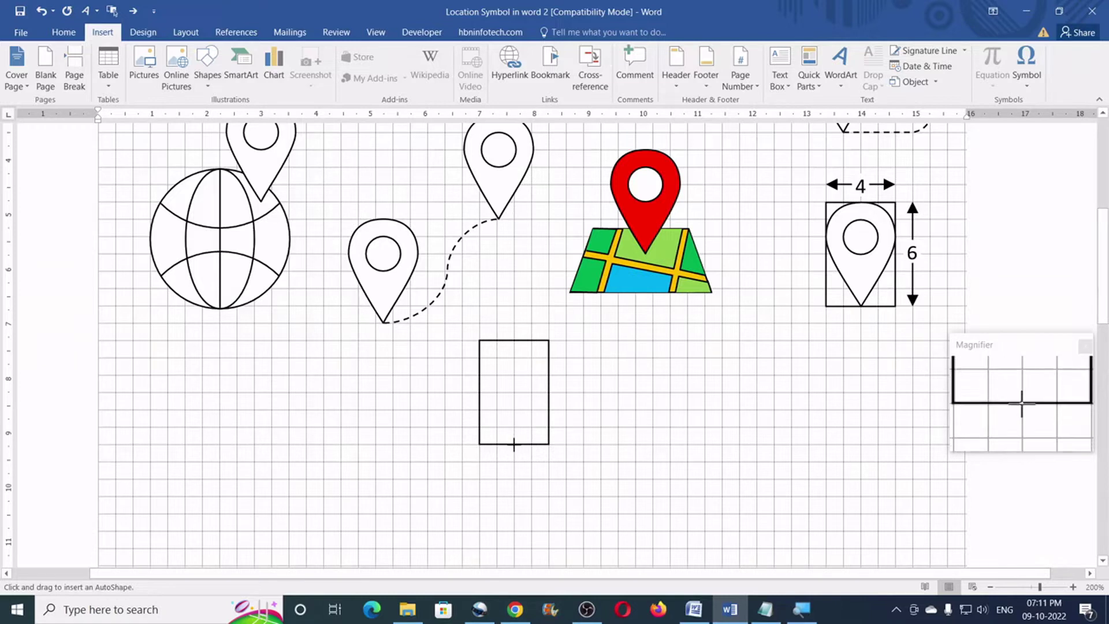
left_click(514, 445)
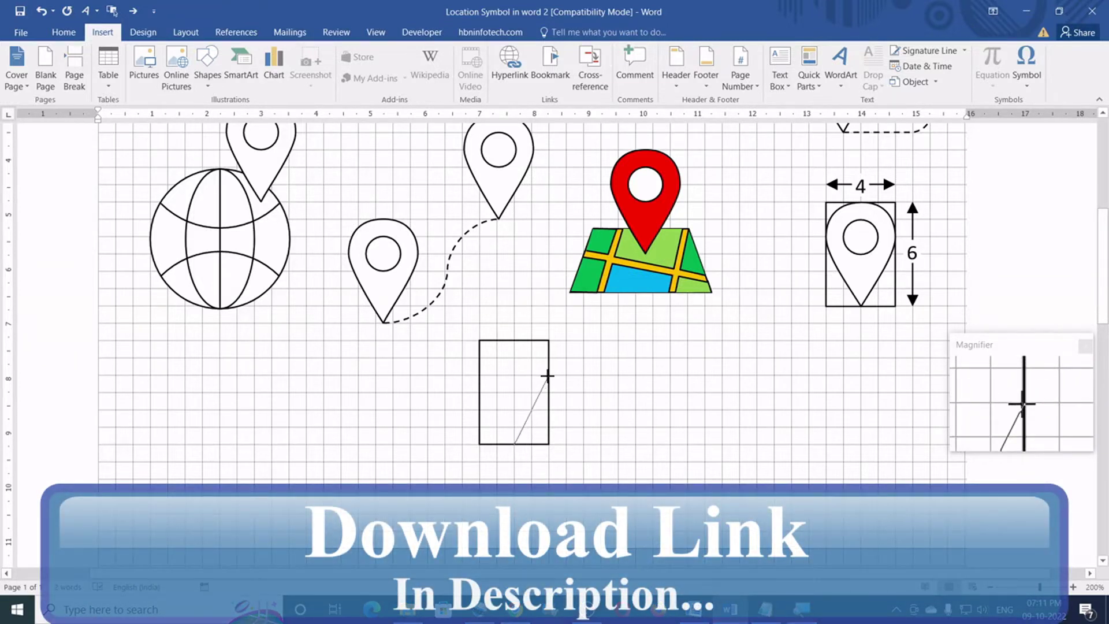
left_click(549, 375)
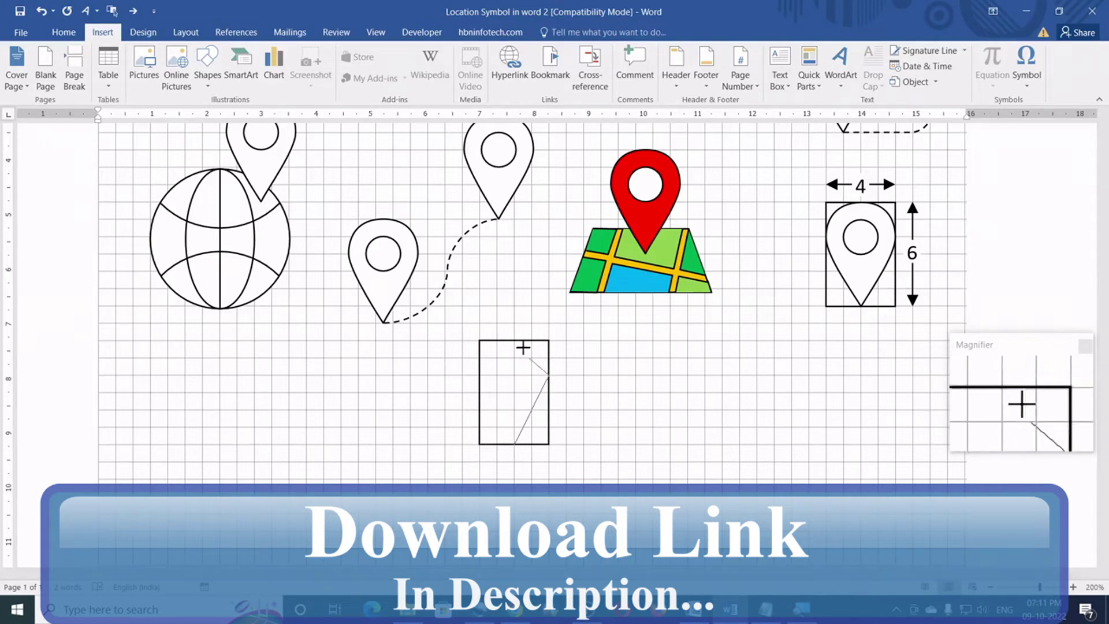
left_click(514, 341)
left_click(479, 374)
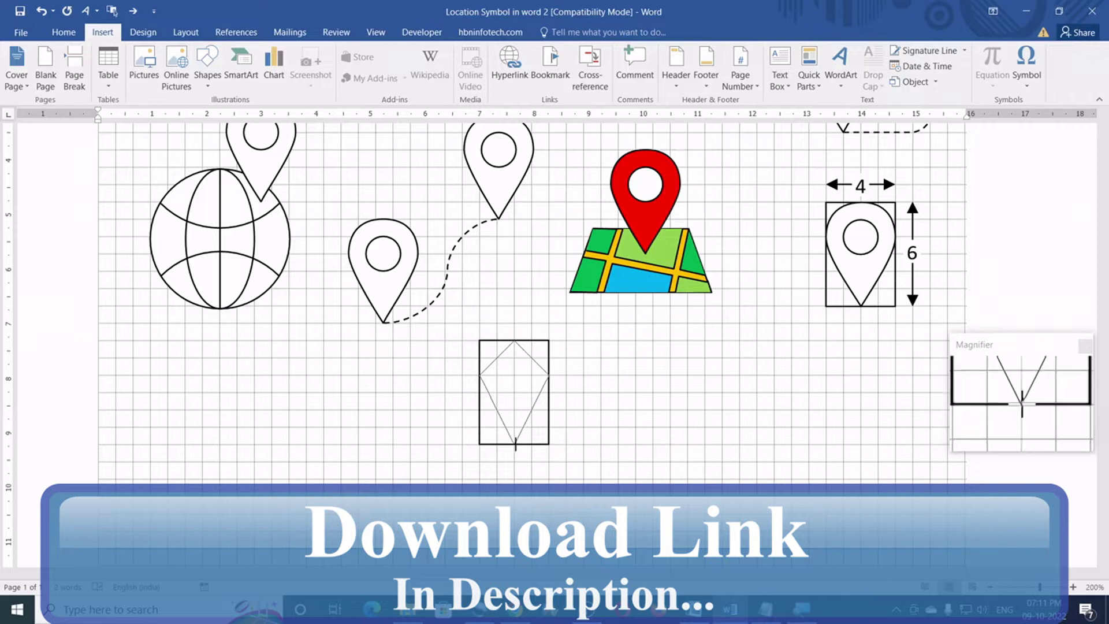
left_click(513, 444)
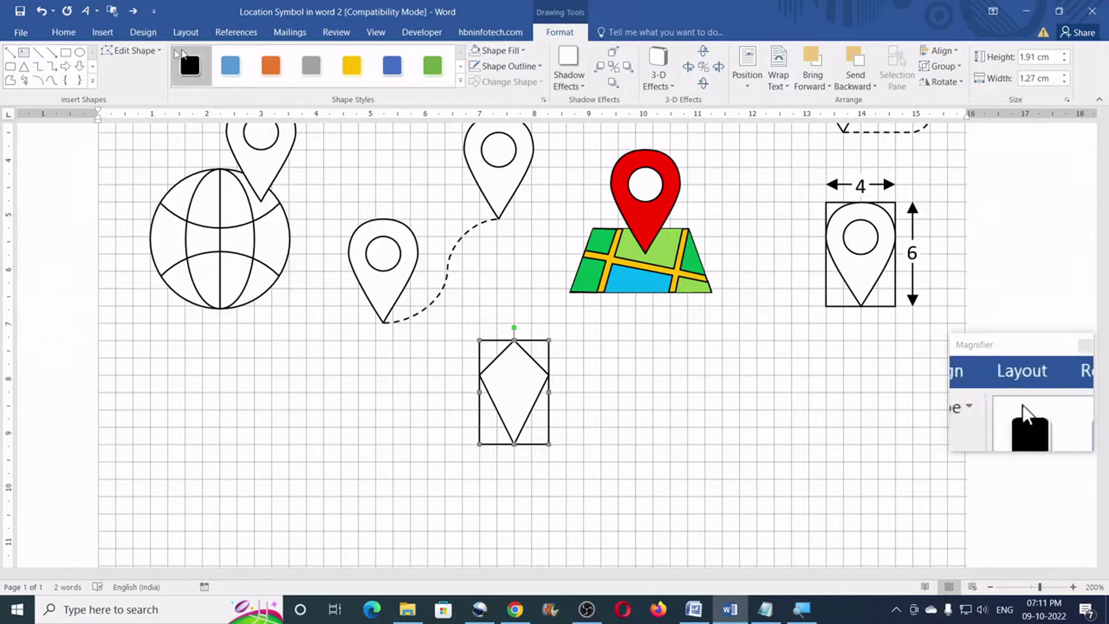
- In Edit Points, make the kite's top and left vertices smooth points
left_click(145, 51)
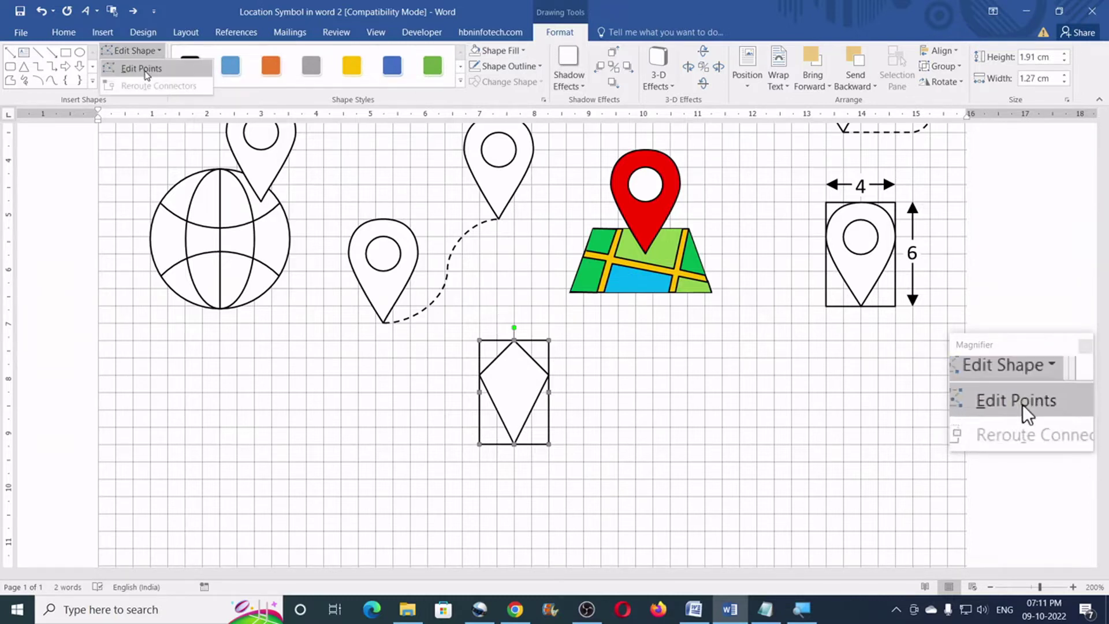
left_click(145, 72)
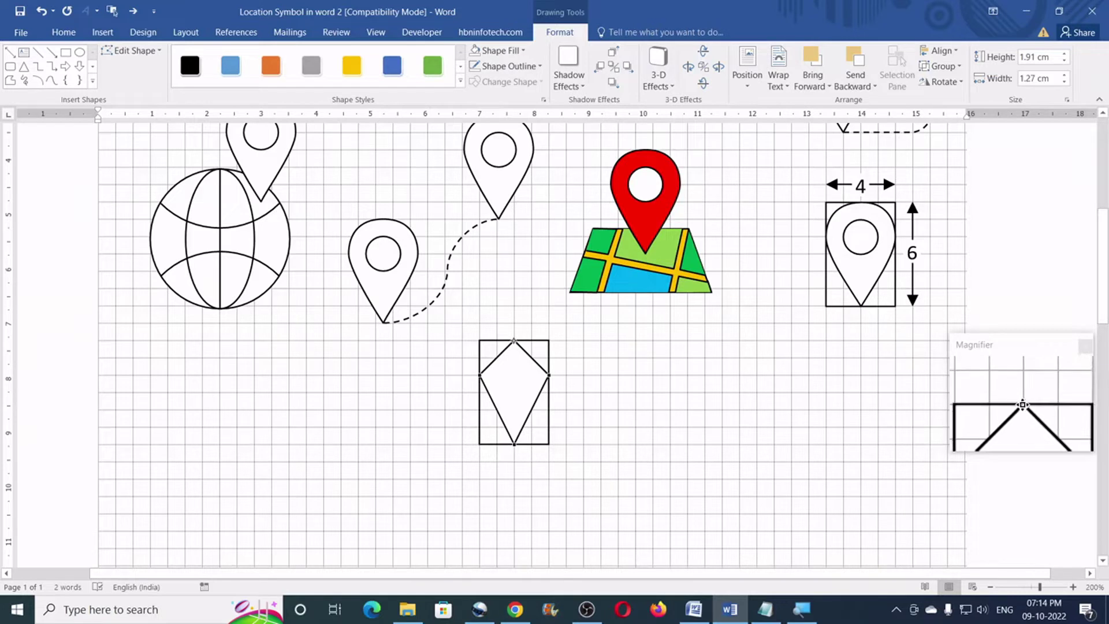
right_click(514, 341)
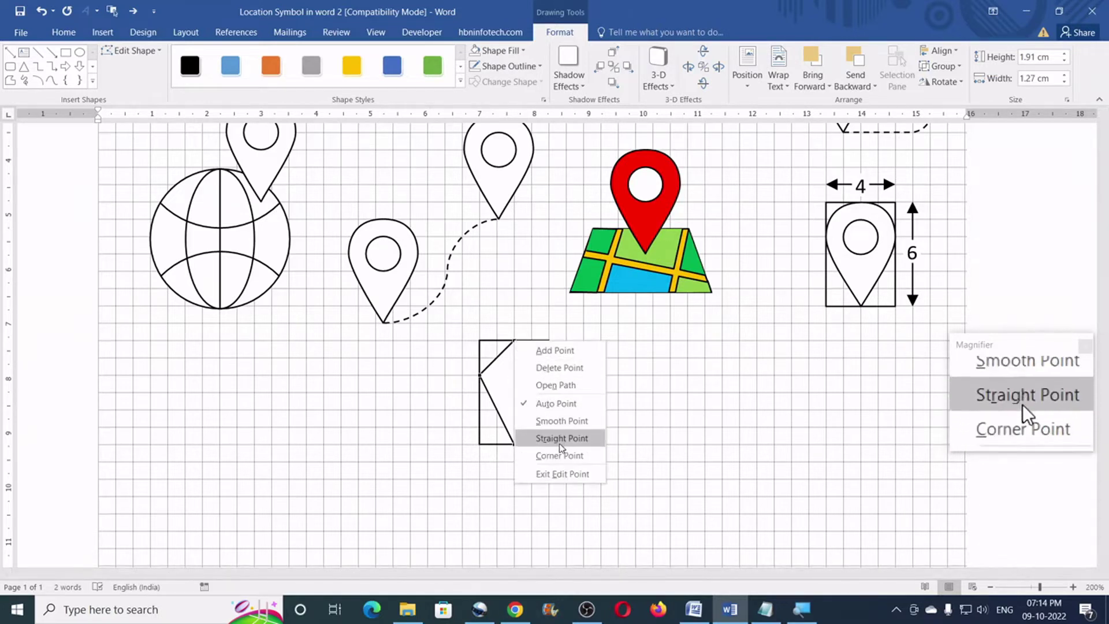
left_click(559, 421)
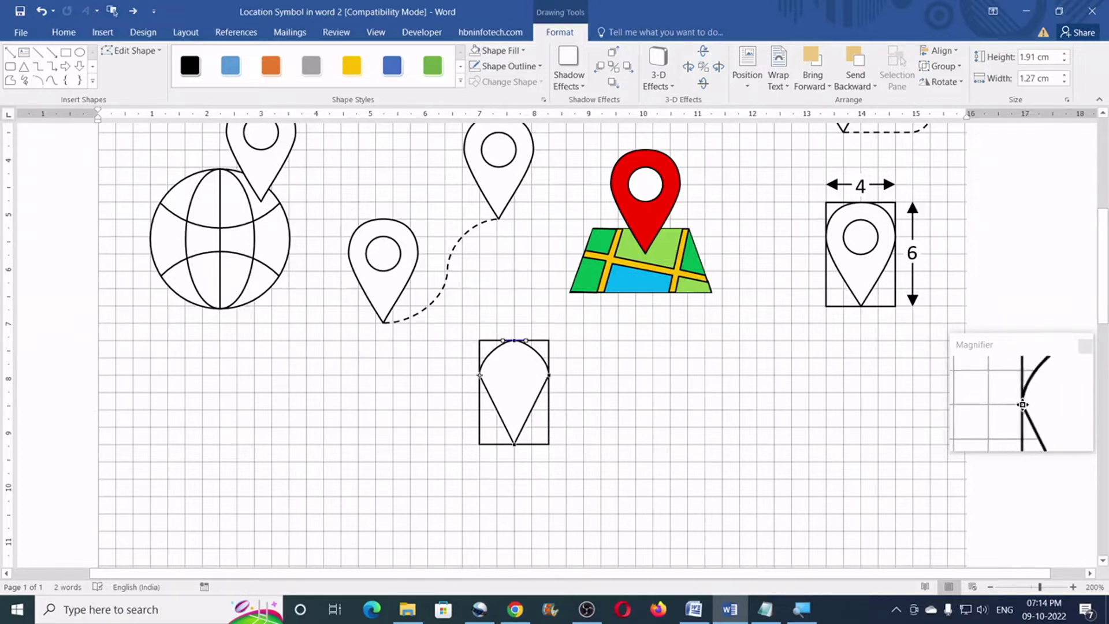
right_click(480, 375)
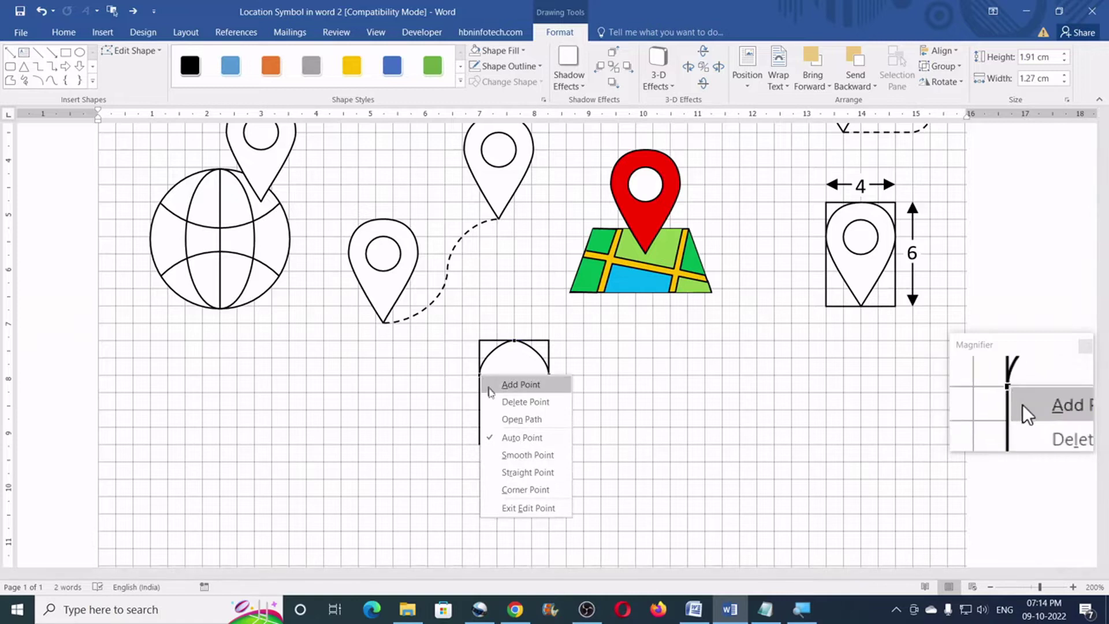
left_click(518, 457)
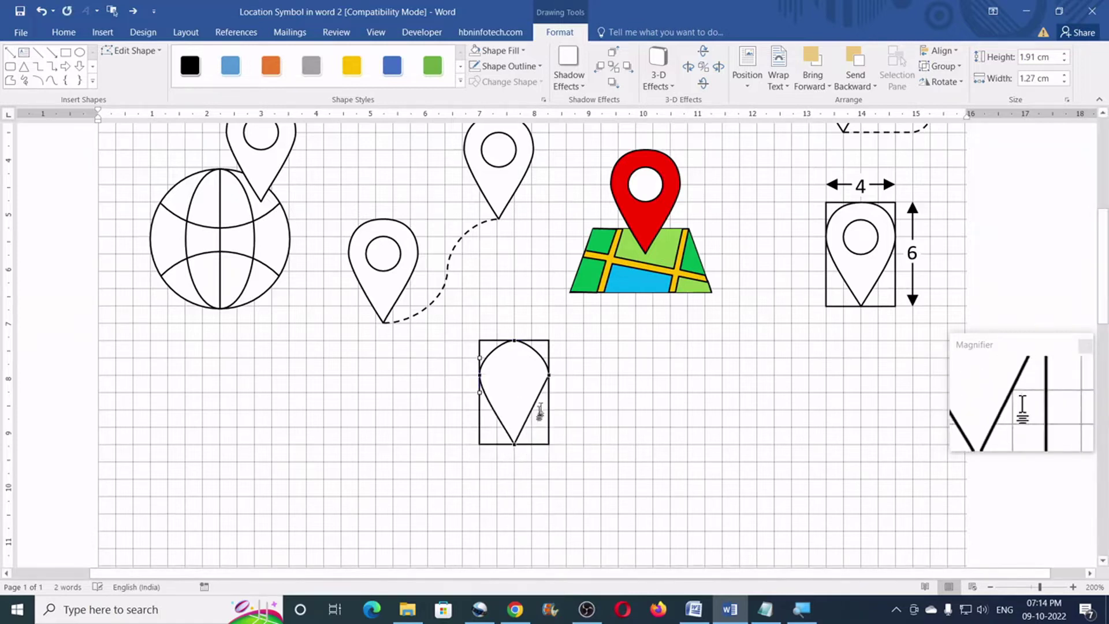
- Make the right vertex a smooth point and the bottom tip a corner point
right_click(549, 374)
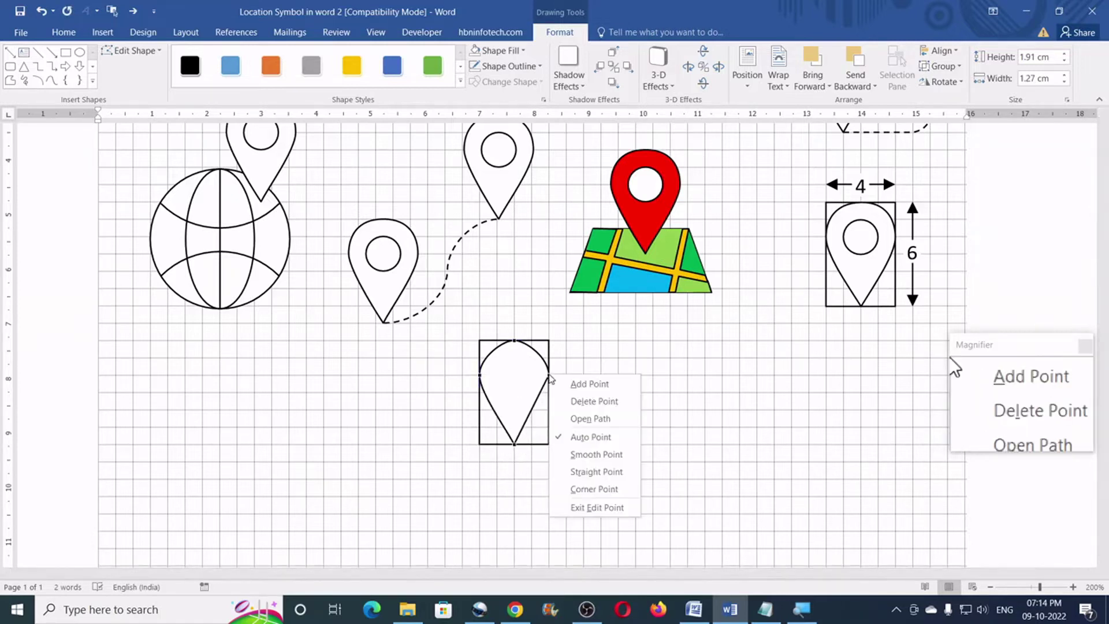
left_click(583, 452)
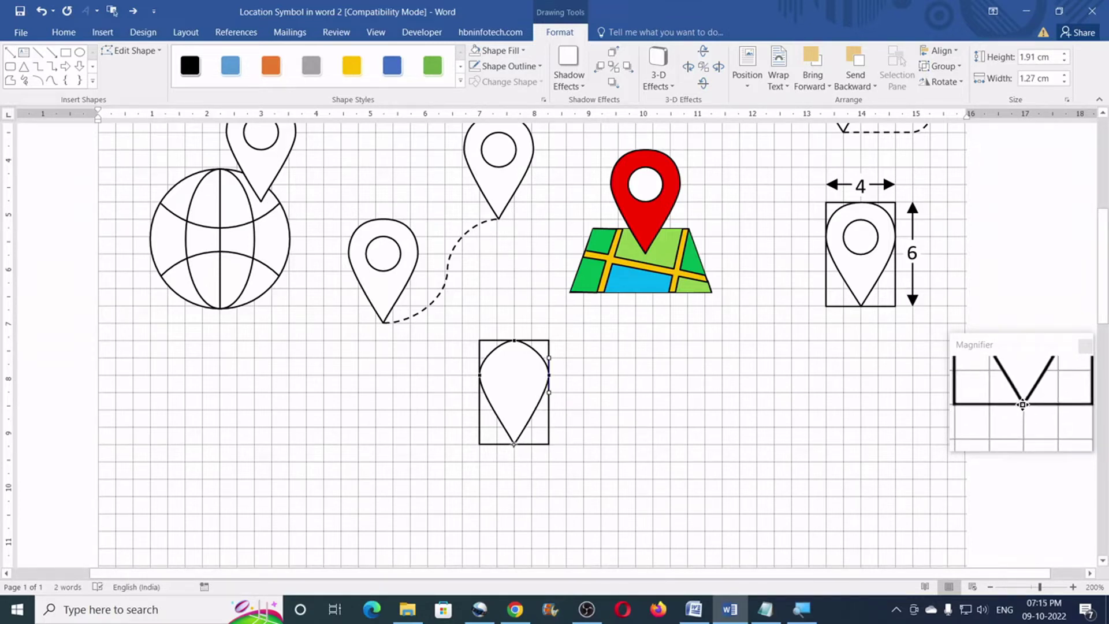
right_click(513, 444)
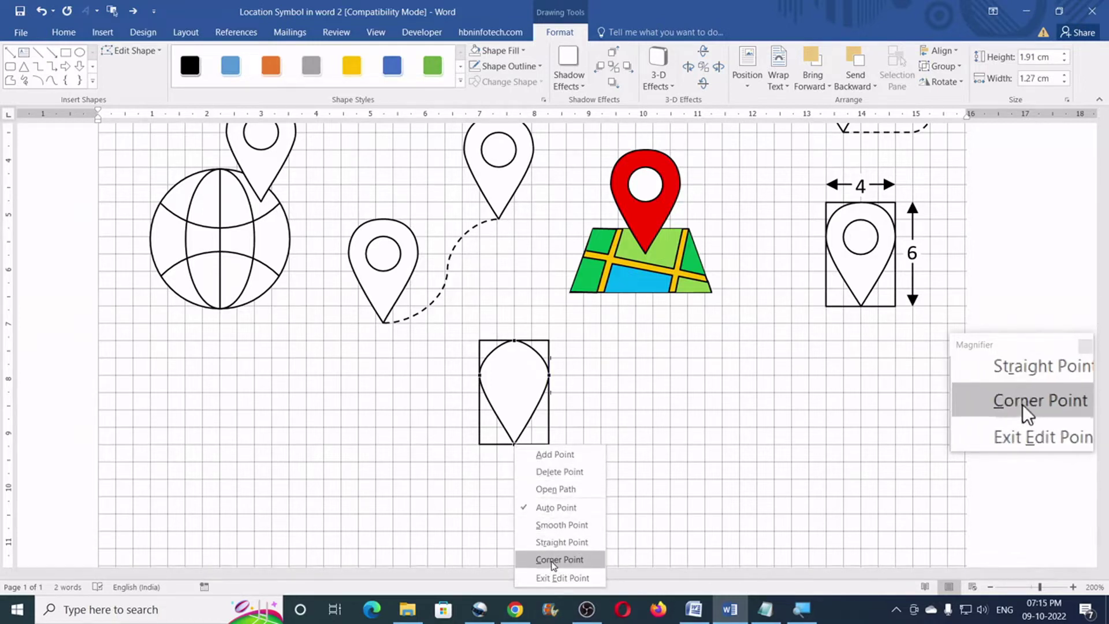
left_click(551, 560)
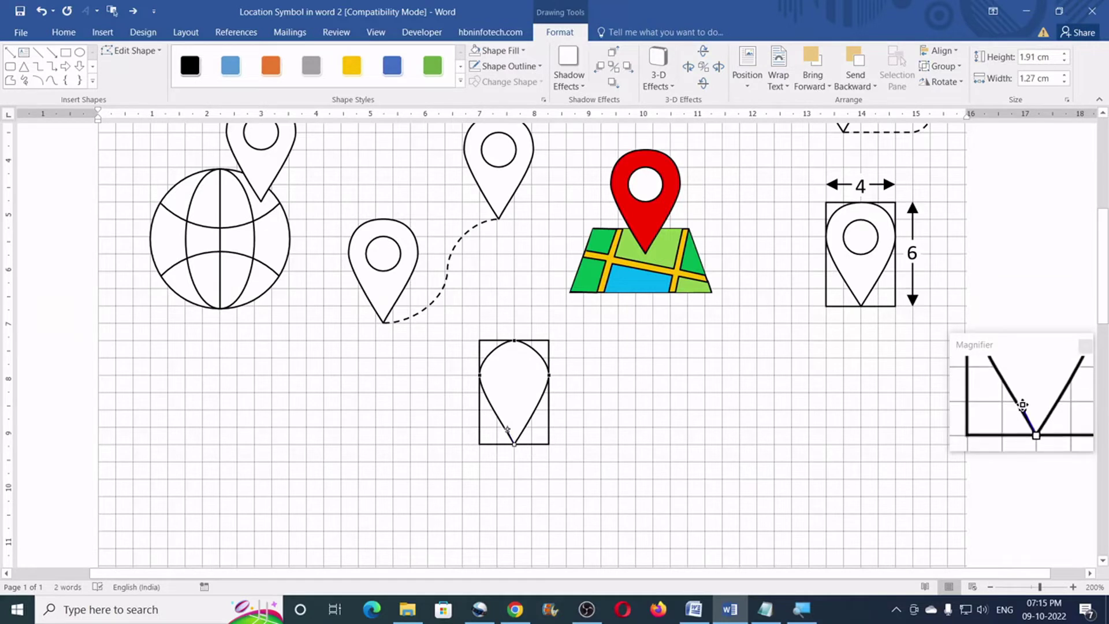
- Adjust the side curves and the left, right and top points into a rounder dome
mouse_move(507, 430)
left_mouse_down()
mouse_move(502, 422)
mouse_move(521, 432)
mouse_move(527, 421)
left_mouse_up()
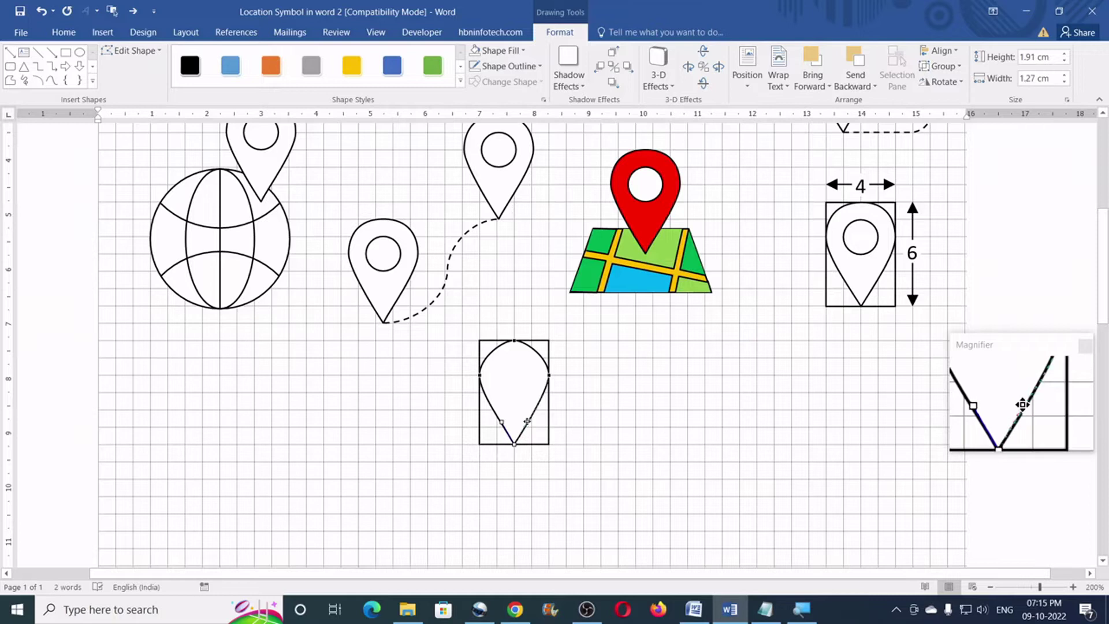
left_click_drag(528, 421, 527, 424)
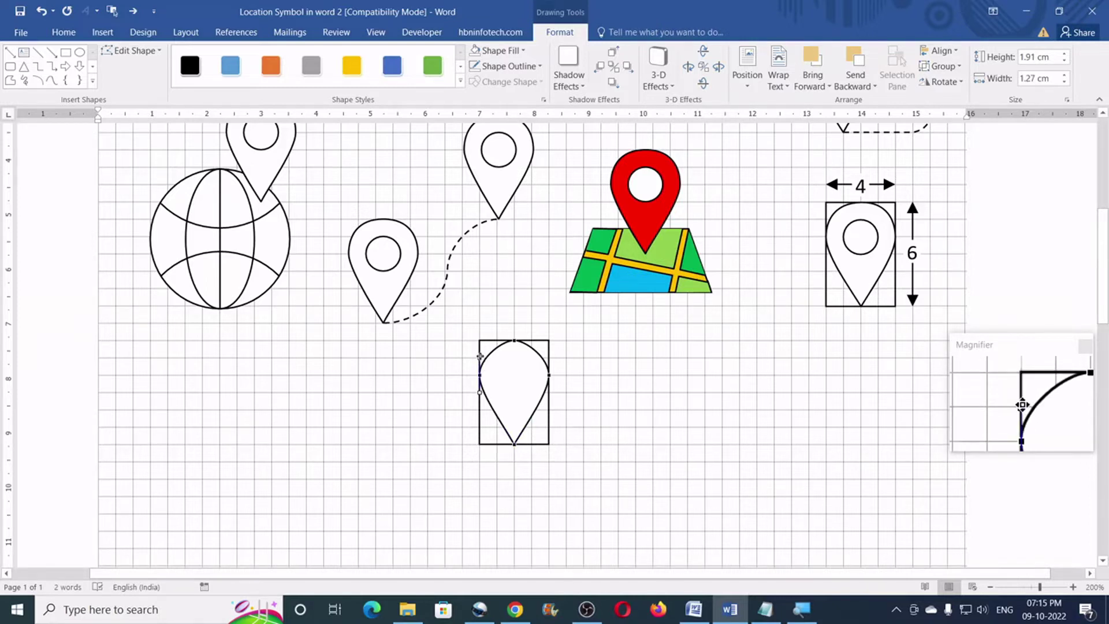
left_click(480, 356)
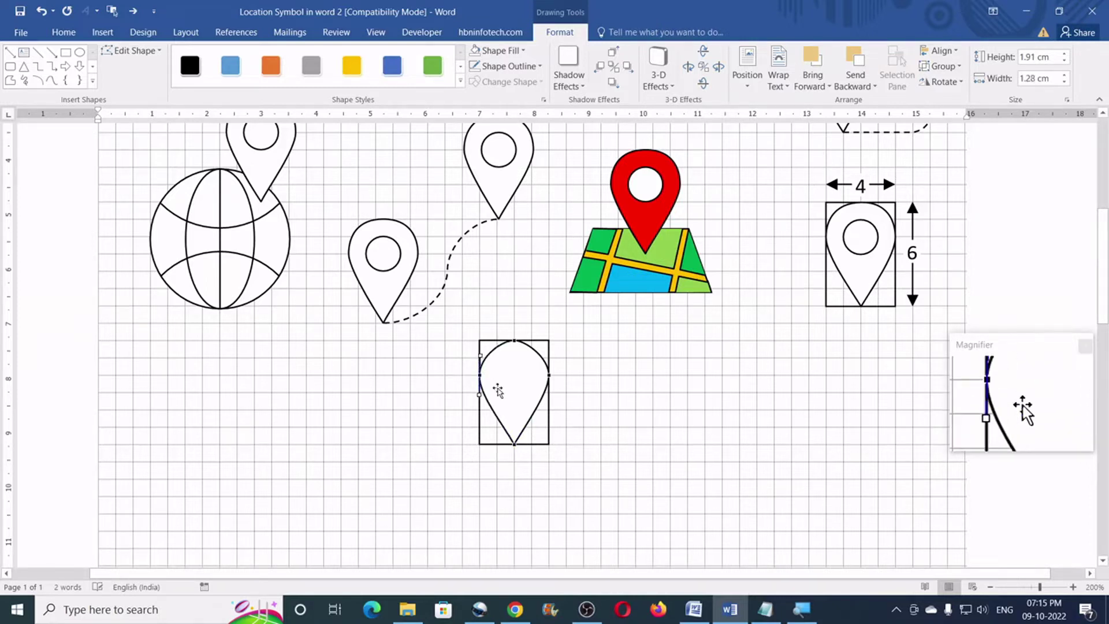
left_click(548, 375)
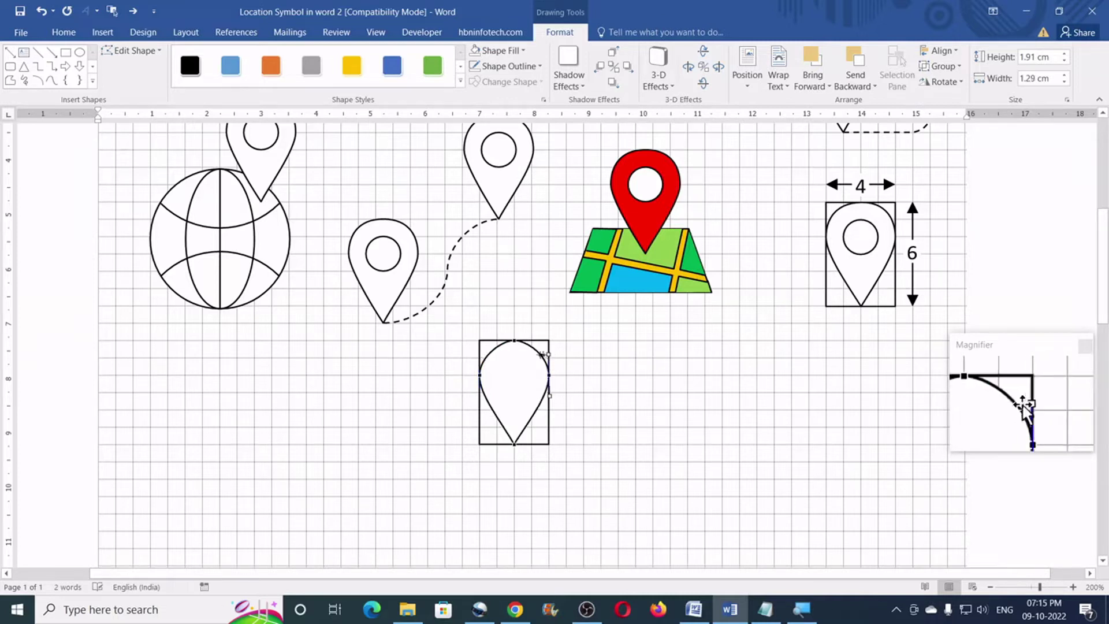
left_click(515, 340)
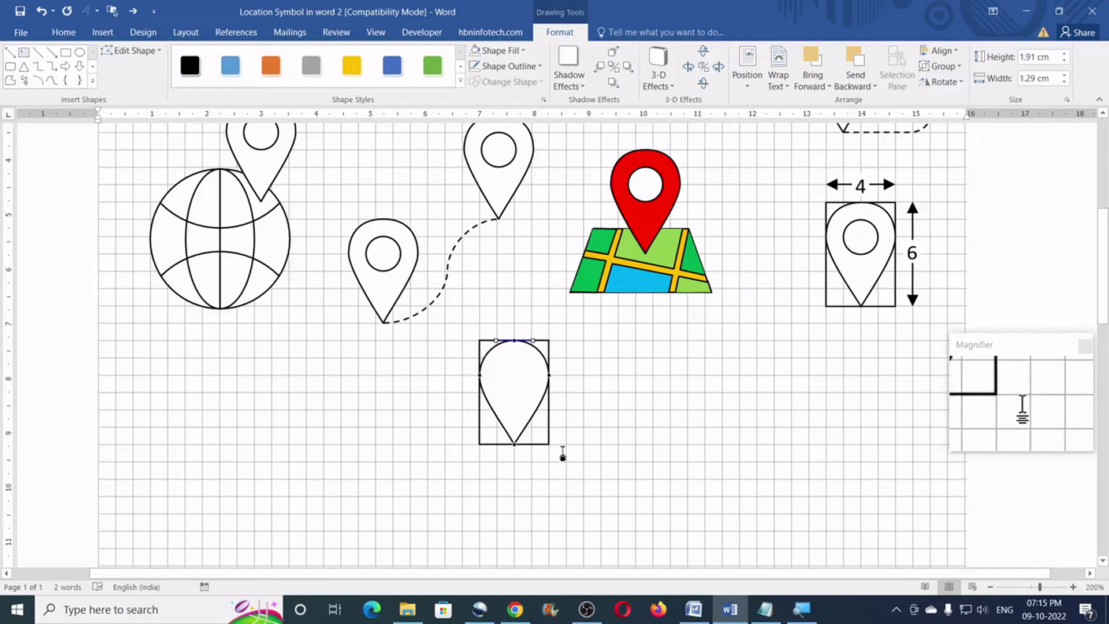
left_click(611, 373)
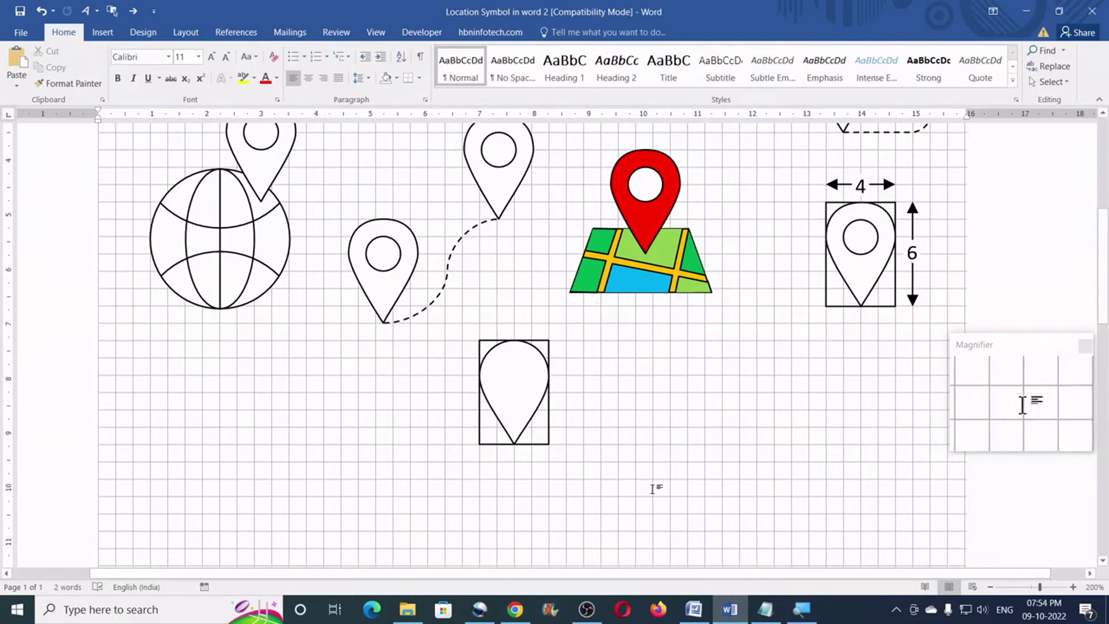
- Draw a small 0.64 cm oval circle and move it into the pin's head
left_click(103, 31)
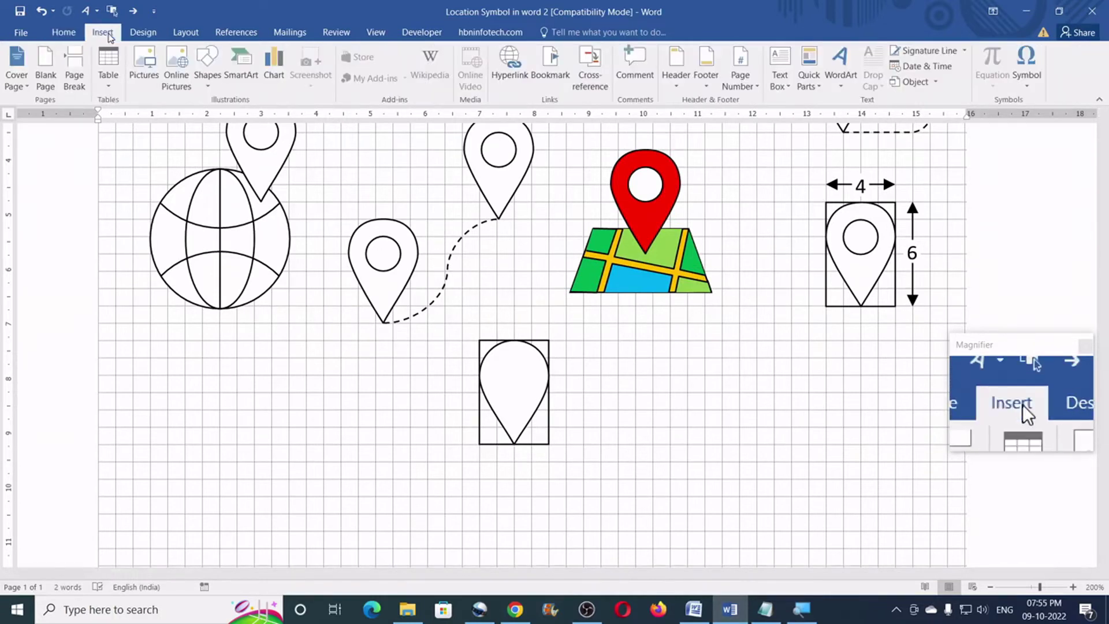
left_click(207, 87)
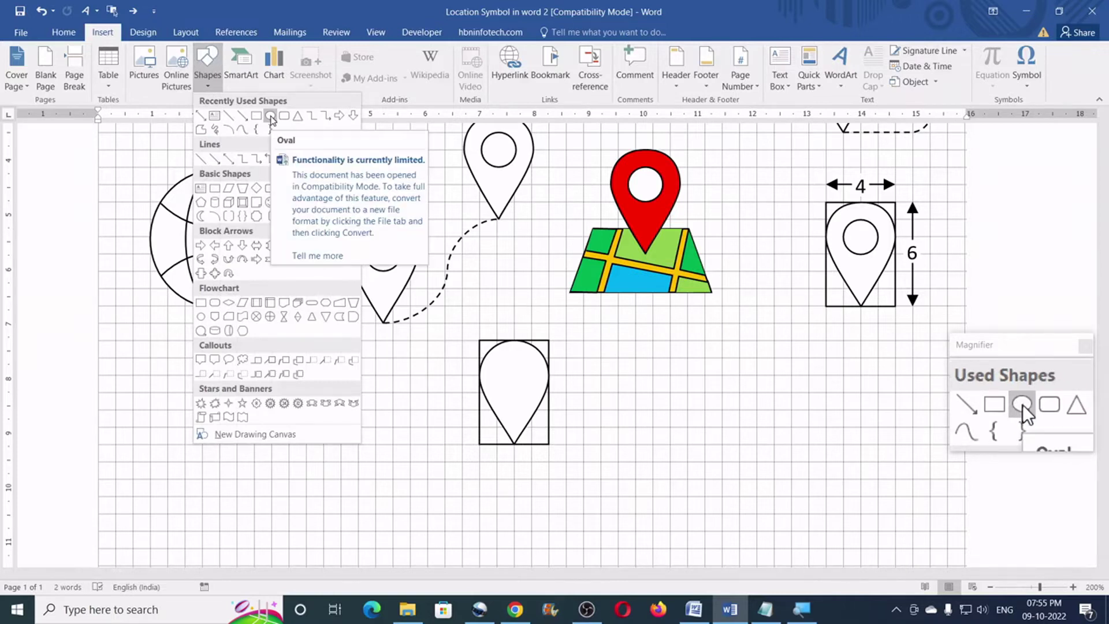
left_click(270, 117)
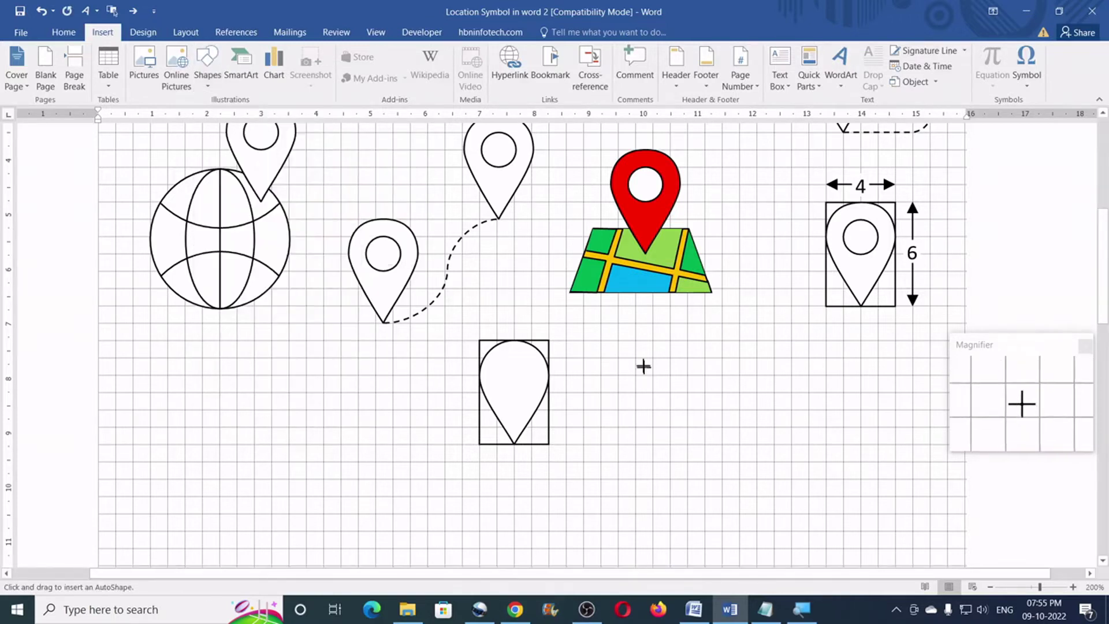
left_click_drag(637, 358, 670, 393)
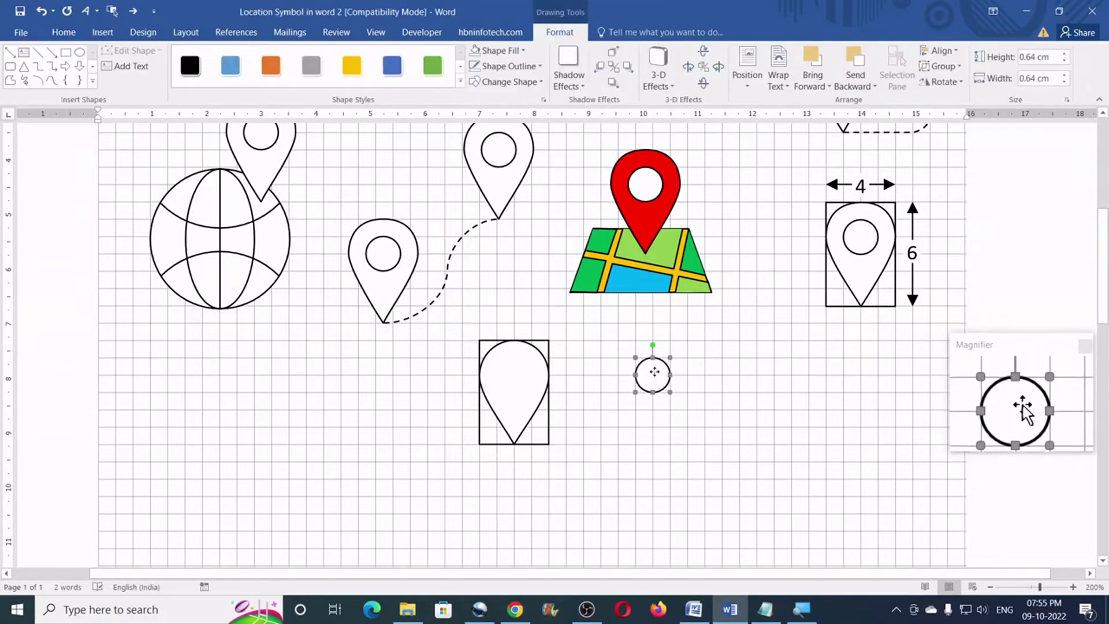
left_click_drag(657, 375, 531, 376)
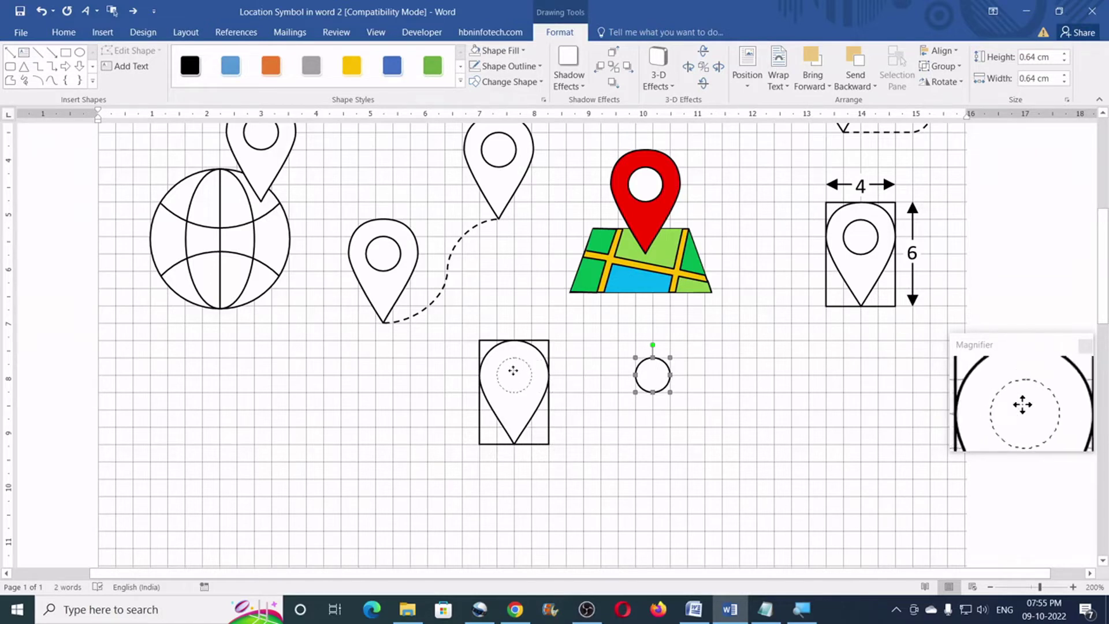
left_click_drag(514, 375, 514, 375)
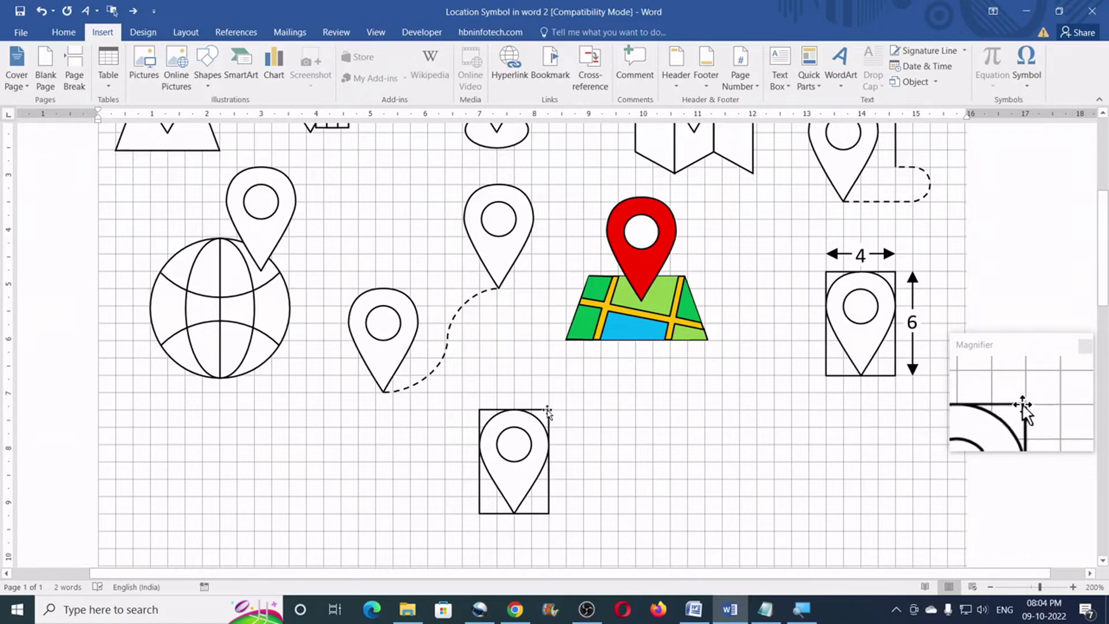
- Delete the frame rectangle around the lower pin, then select the pin
left_click(545, 413)
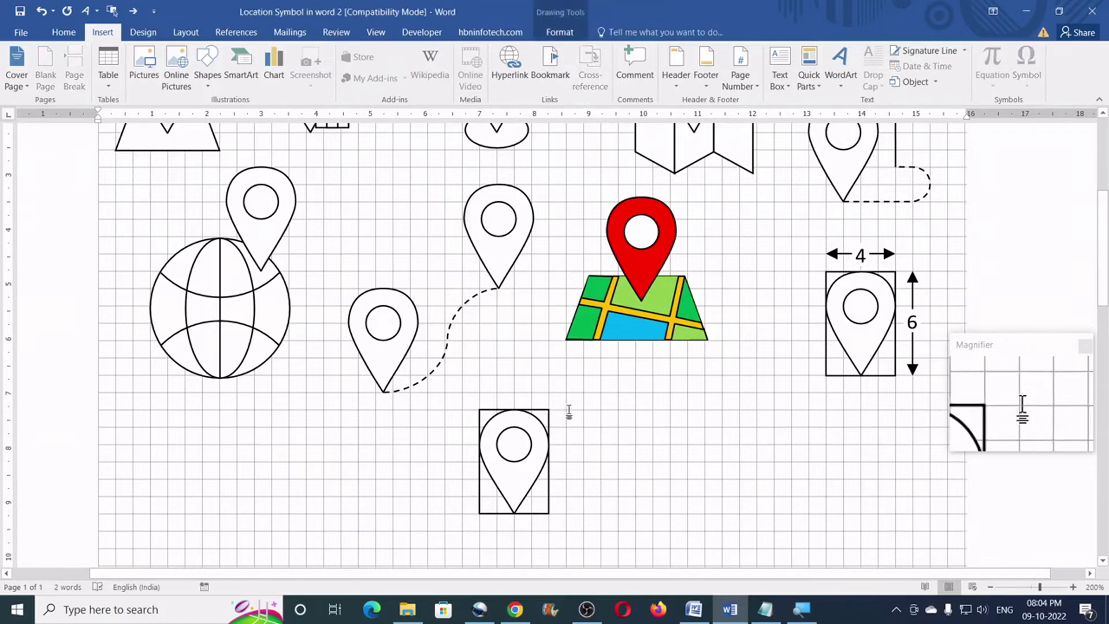
key("Delete")
scroll(569, 412, "up", 3)
scroll(569, 412, "down", 4)
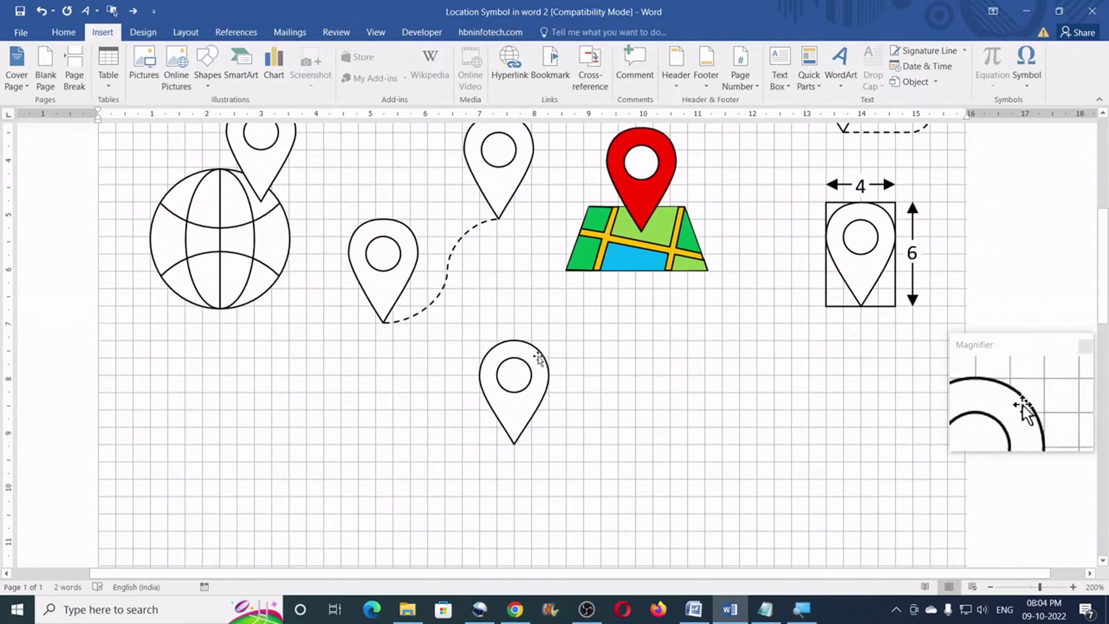
left_click(546, 364)
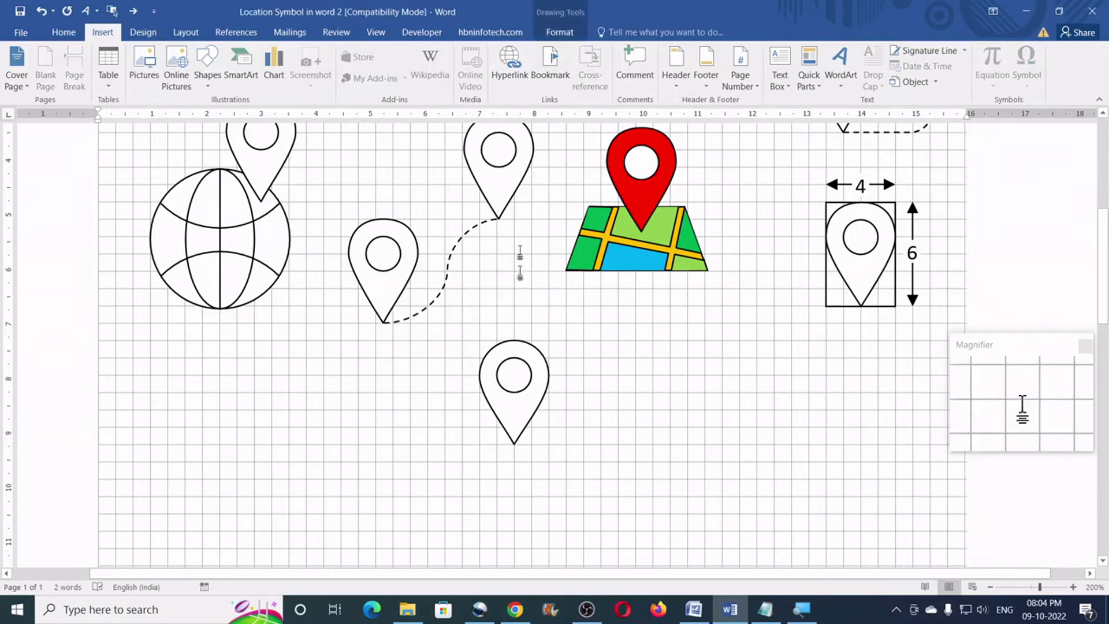
- Fill the lower pin red
left_click(559, 32)
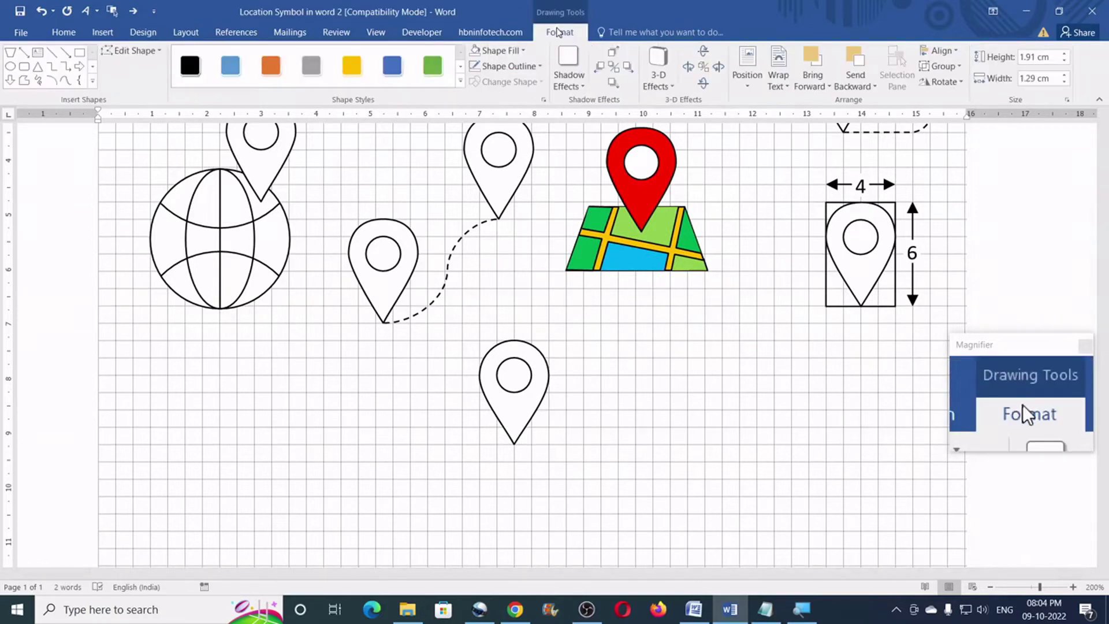
left_click(522, 51)
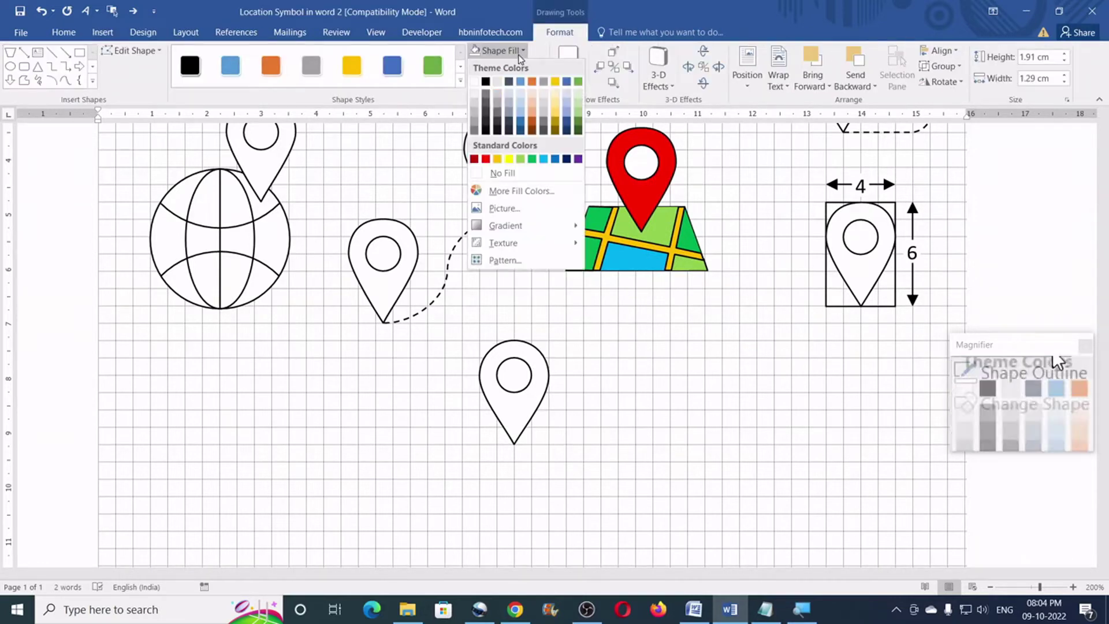
left_click(485, 159)
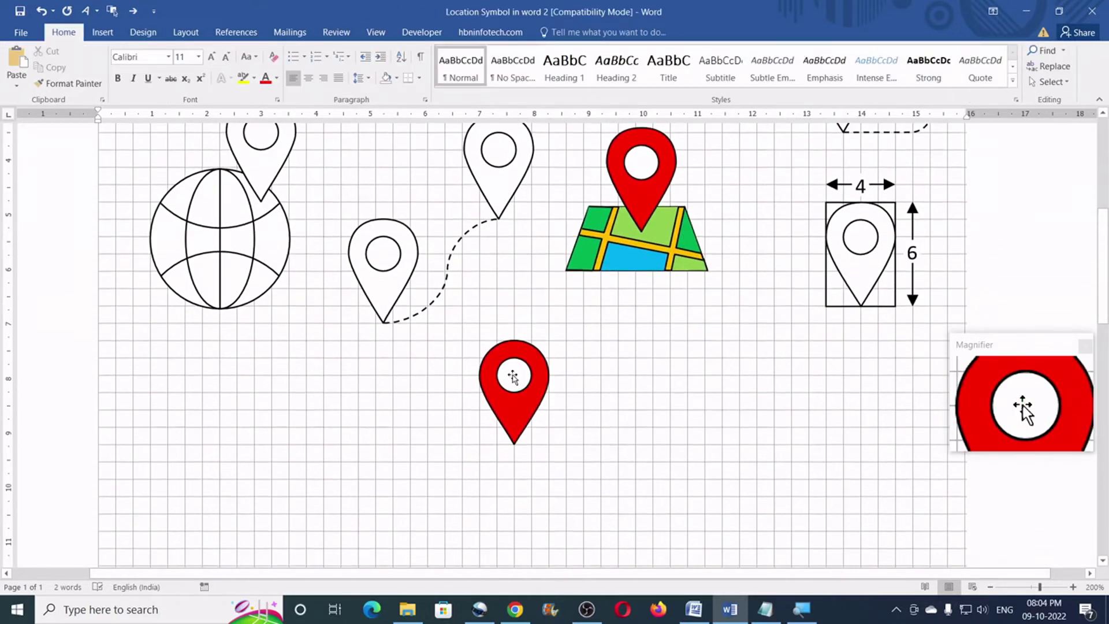
- Fill the pin's inner circle yellow
left_click(513, 377)
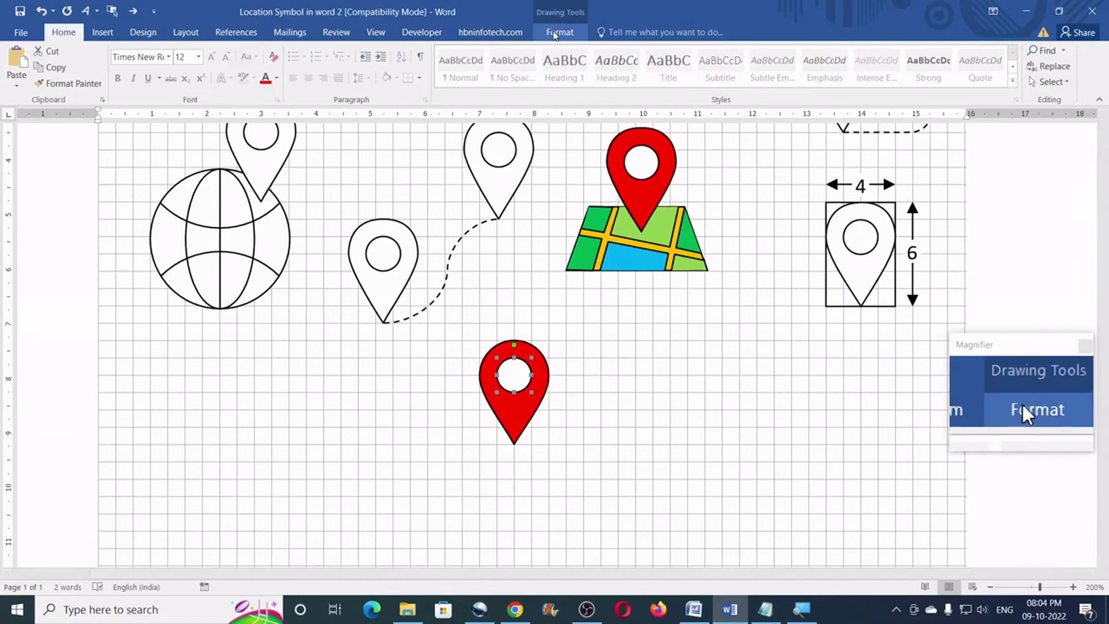
left_click(558, 33)
left_click(497, 51)
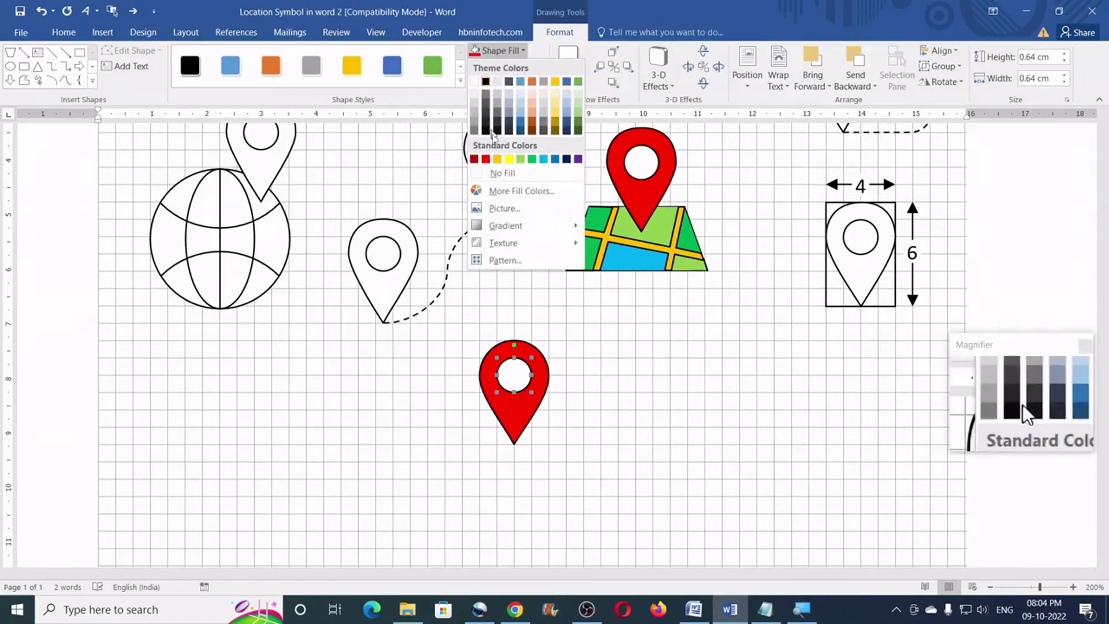
left_click(509, 159)
left_click(602, 444)
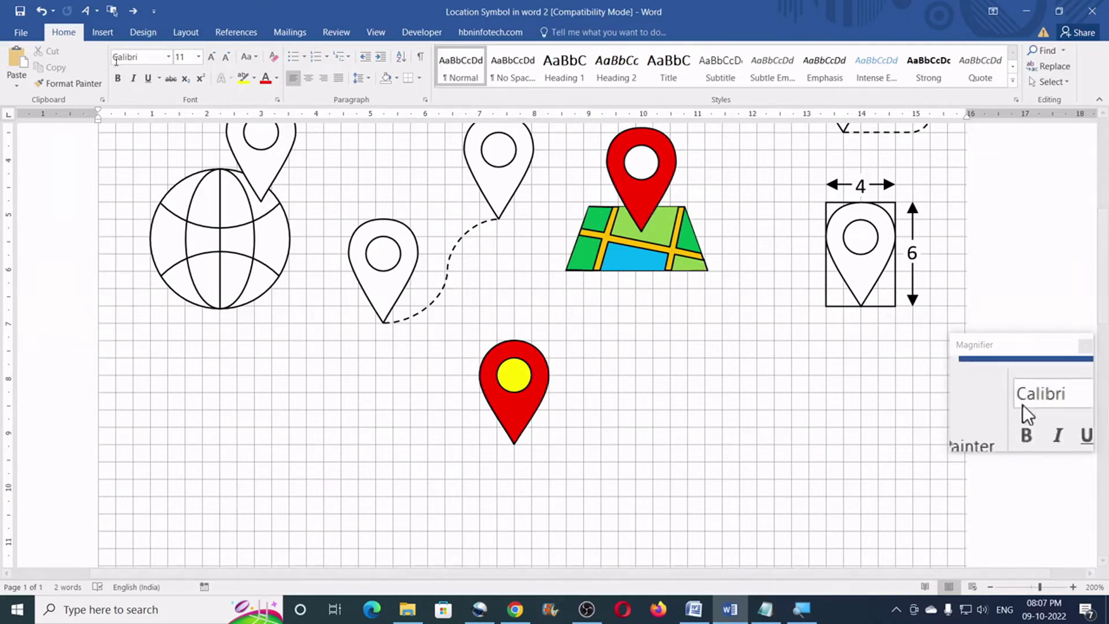
- Draw a trapezoid right of the red pin and adjust its side slope
left_click(104, 34)
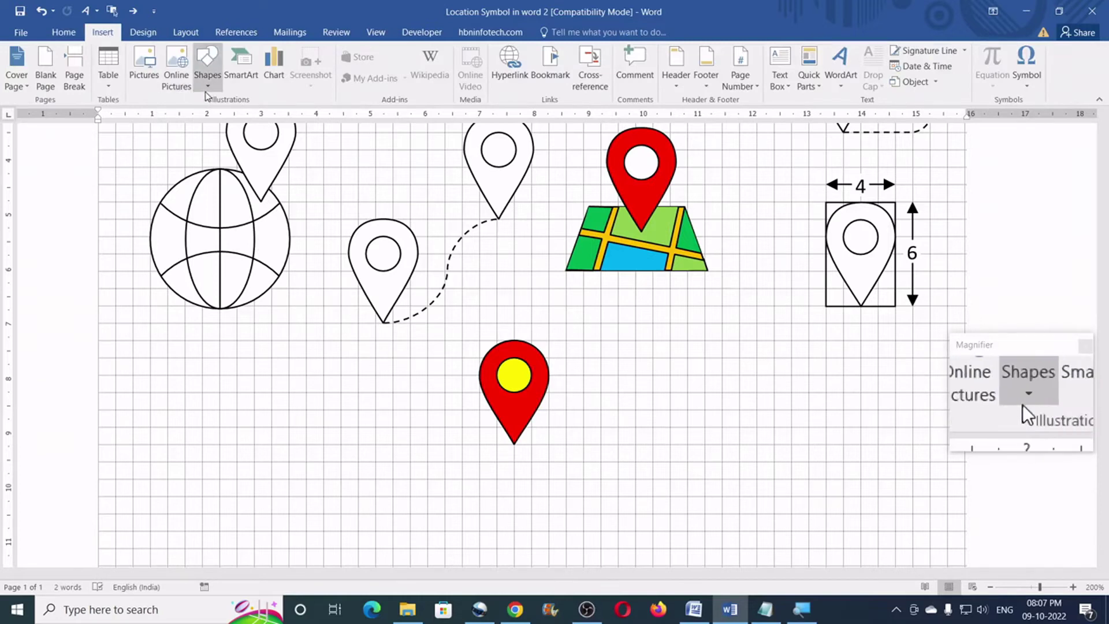
left_click(208, 85)
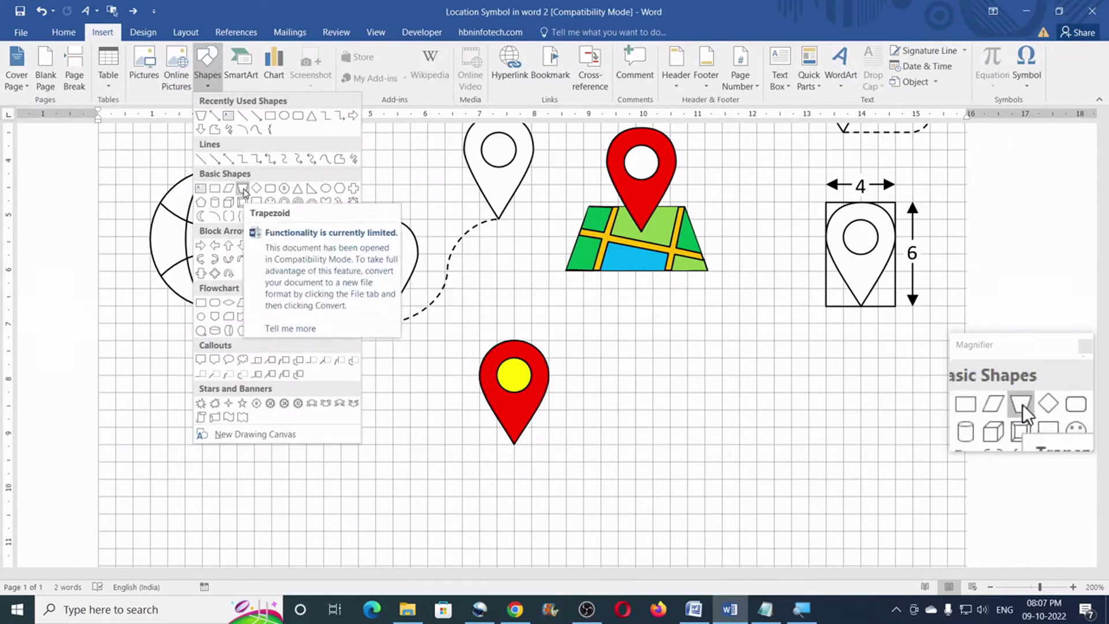
left_click(243, 189)
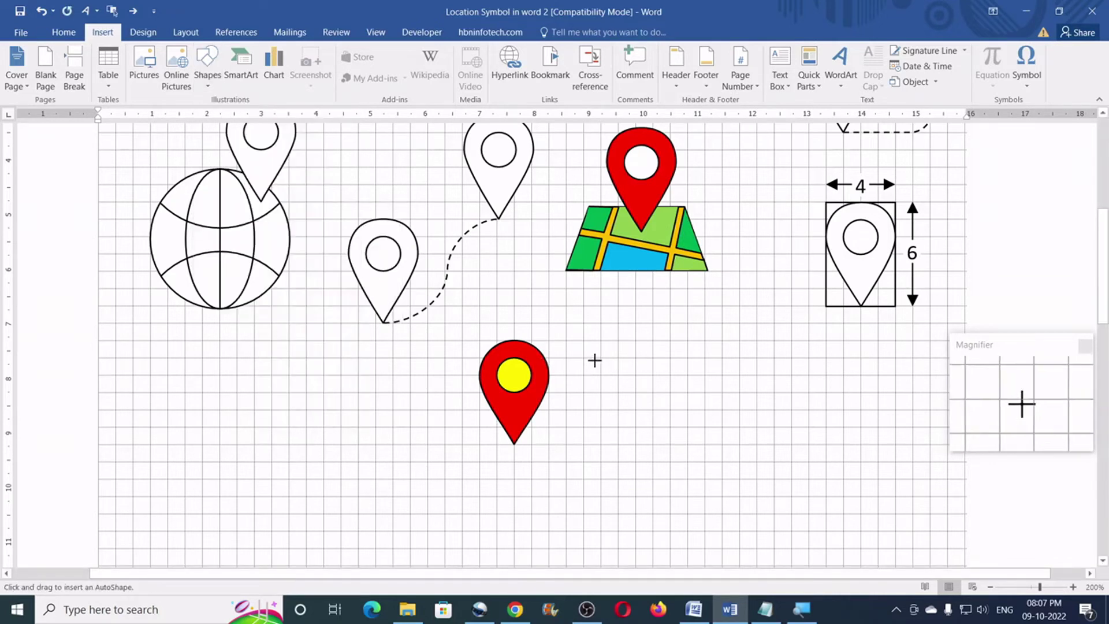
left_click_drag(585, 358, 762, 450)
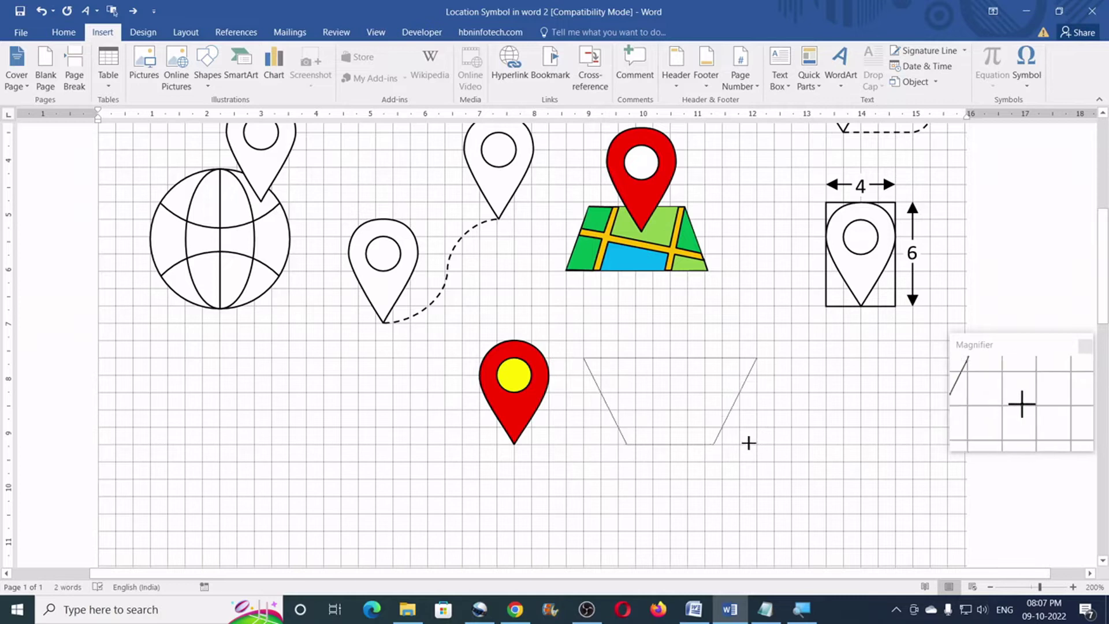
left_click_drag(748, 443, 753, 443)
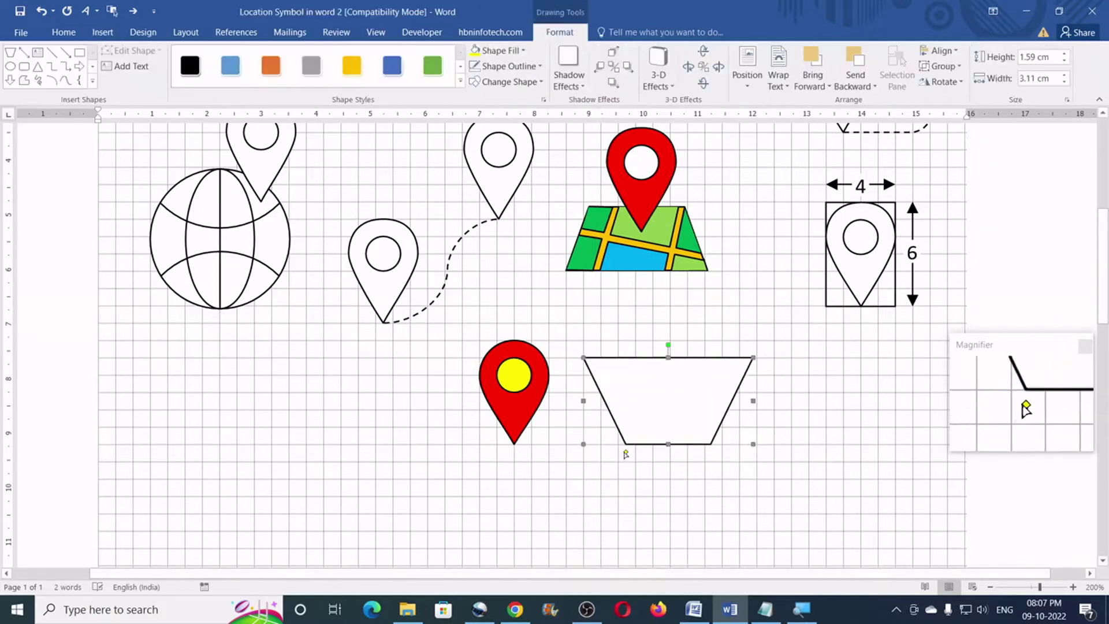
left_click_drag(625, 453, 612, 452)
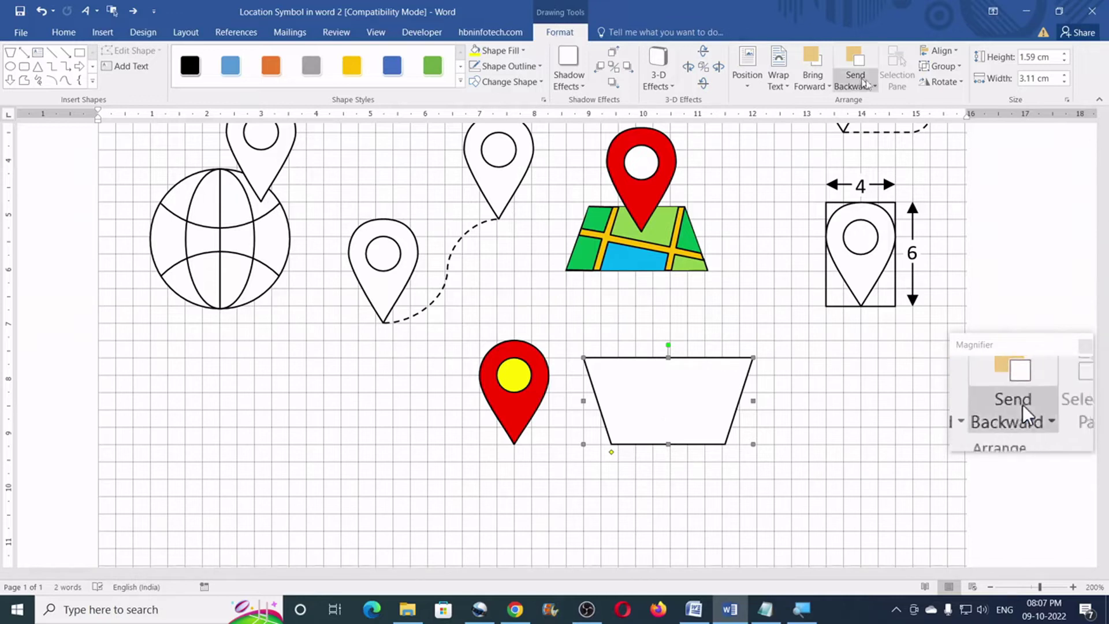
- Flip the trapezoid vertically
left_click(955, 83)
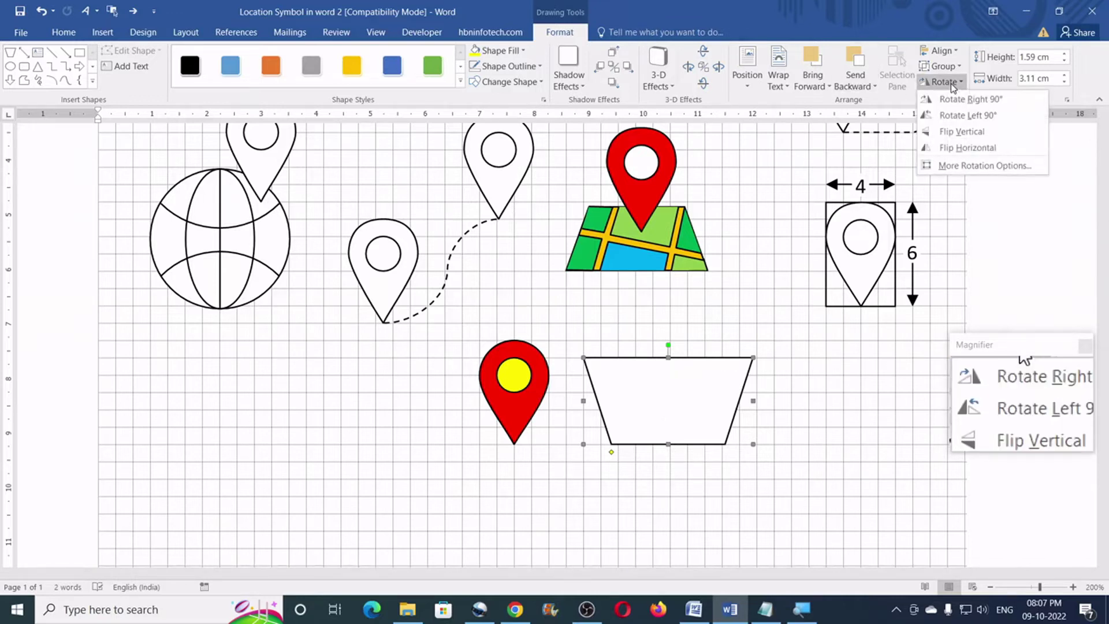
left_click(965, 132)
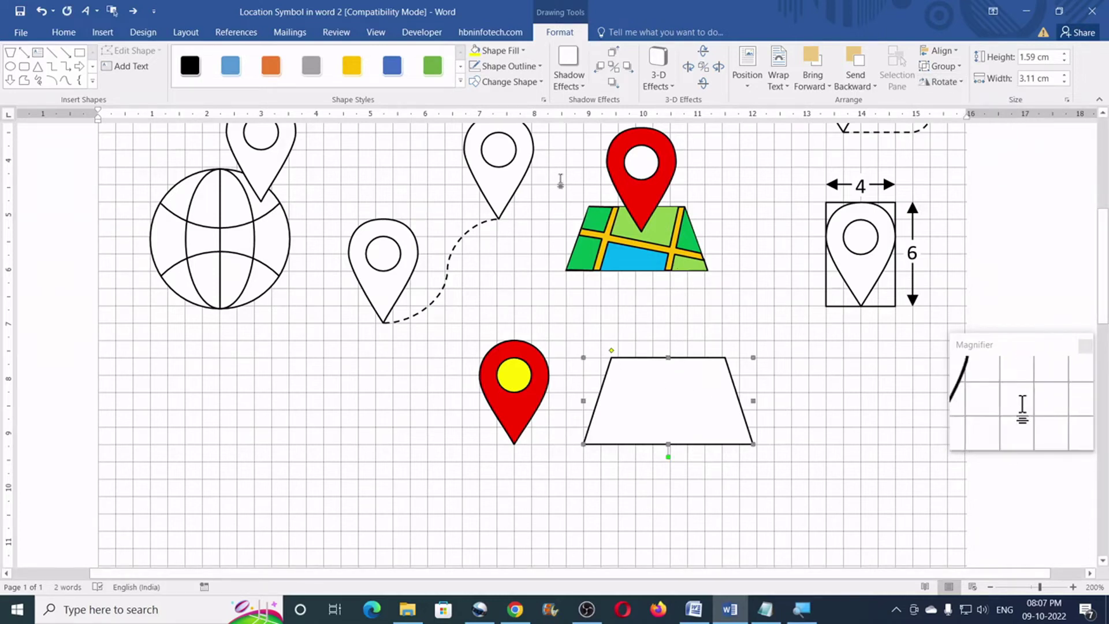
left_click(377, 33)
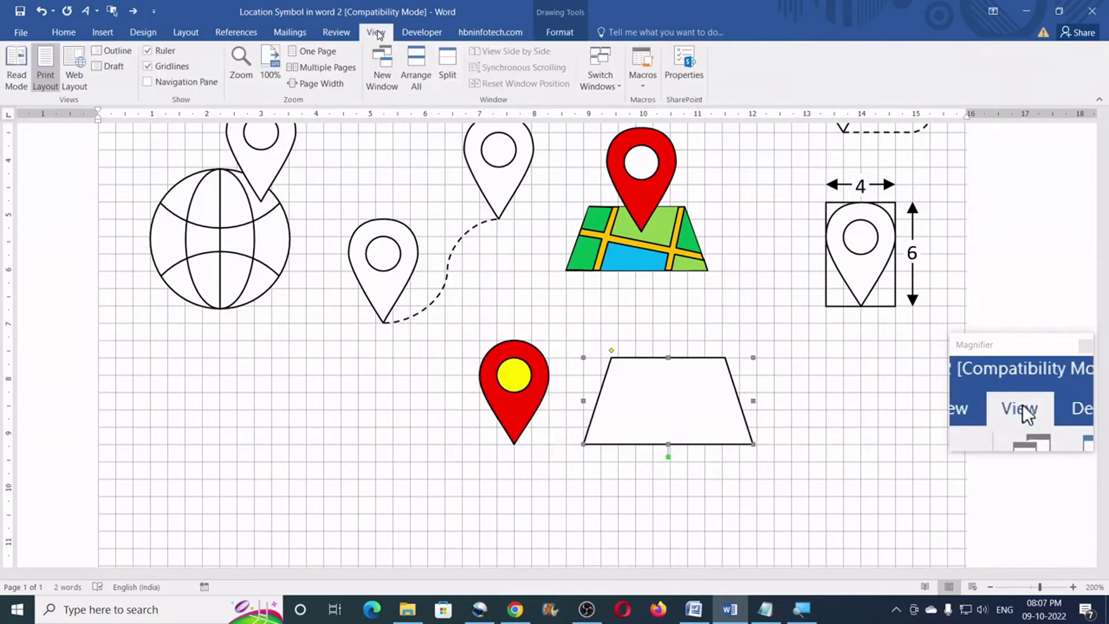
- Hide the page gridlines and deselect the trapezoid
left_click(152, 67)
left_click(798, 389)
scroll(798, 389, "up", 3)
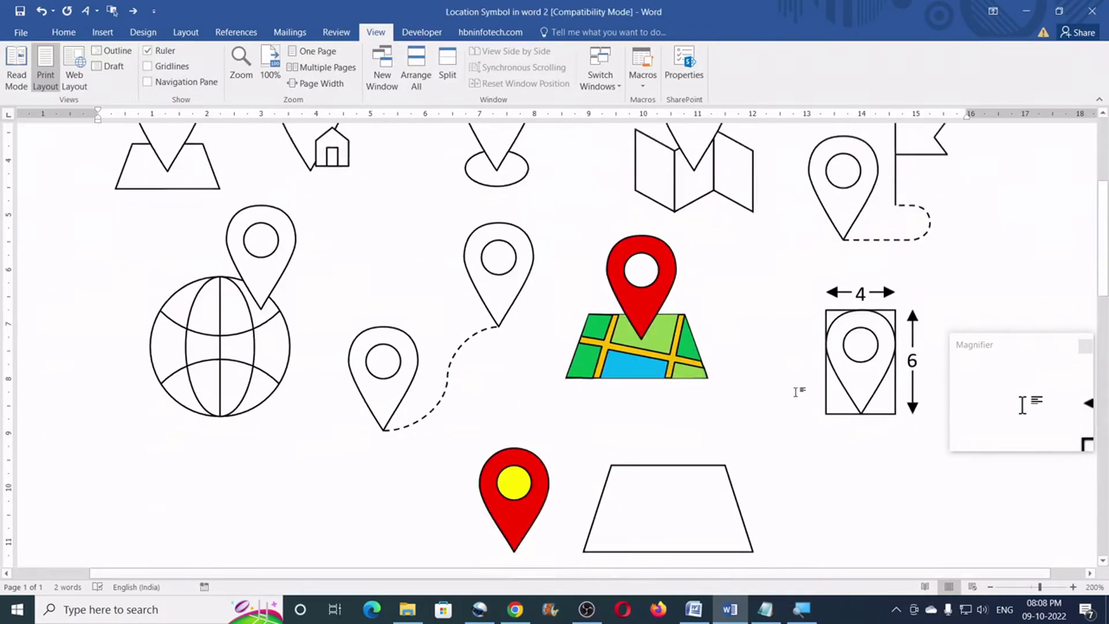
scroll(797, 389, "down", 4)
scroll(797, 389, "up", 3)
scroll(797, 389, "down", 2)
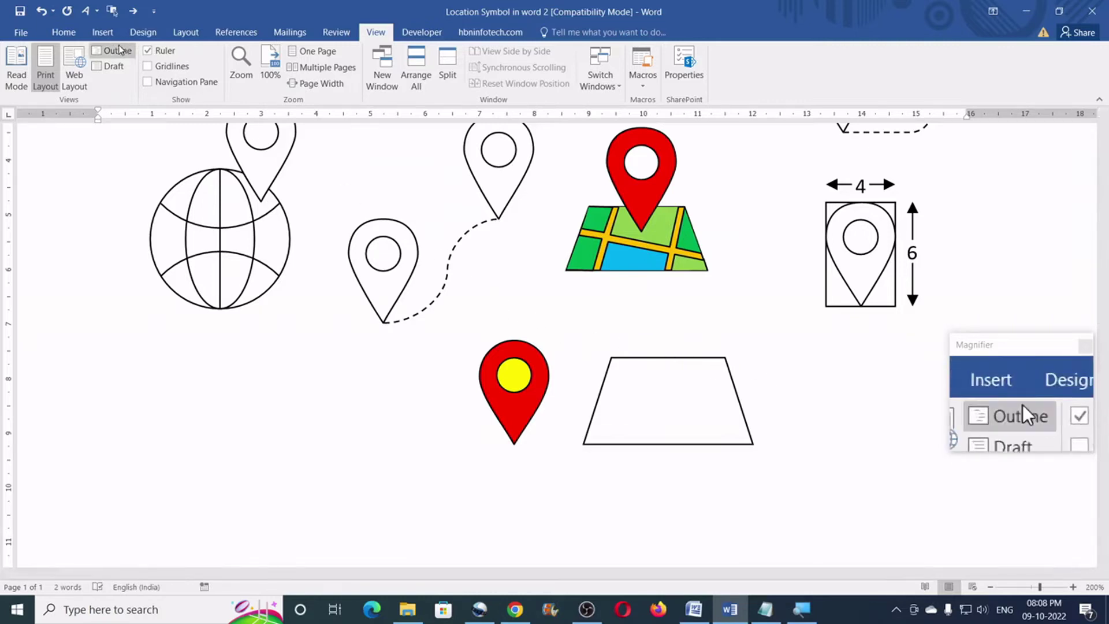
- Draw a 0.71 × 0.56 cm four-sided freeform block in the trapezoid's upper-left corner
left_click(102, 33)
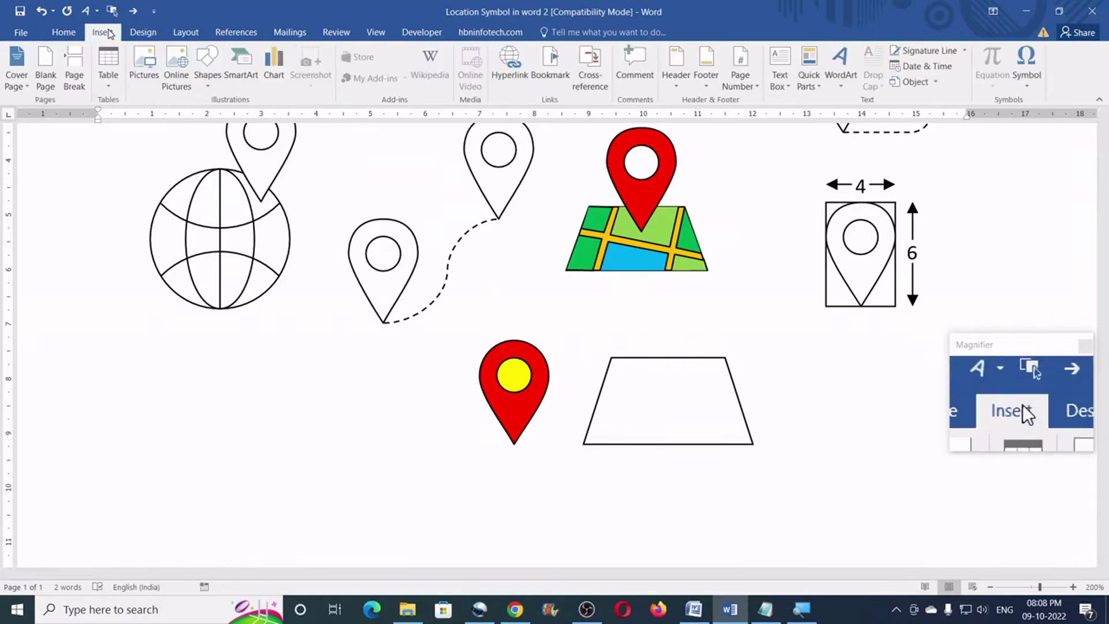
left_click(207, 68)
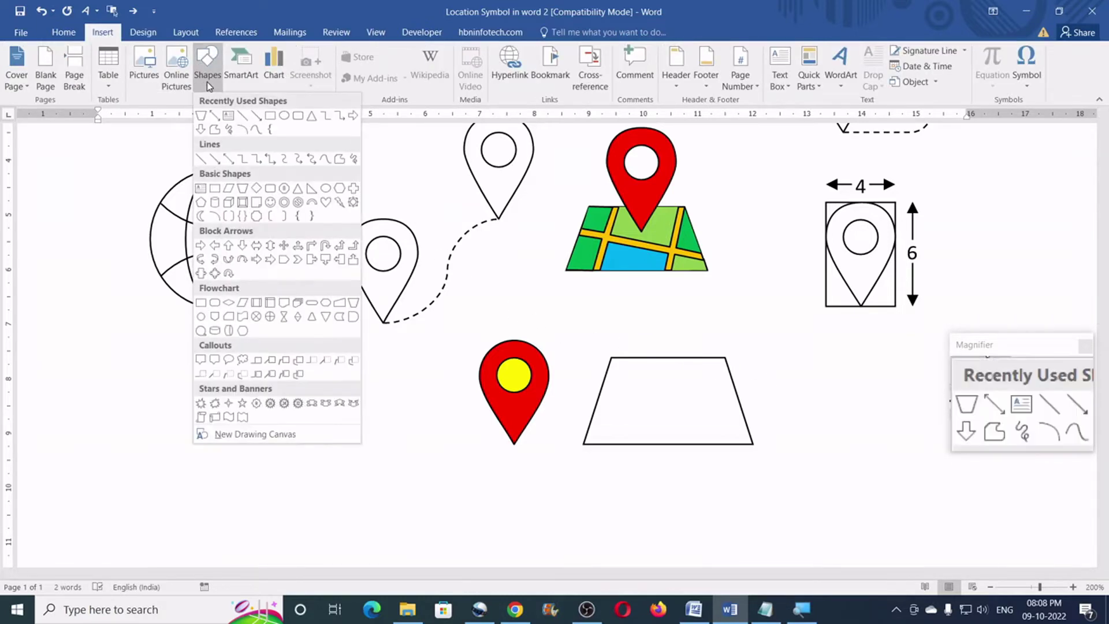
left_click(340, 161)
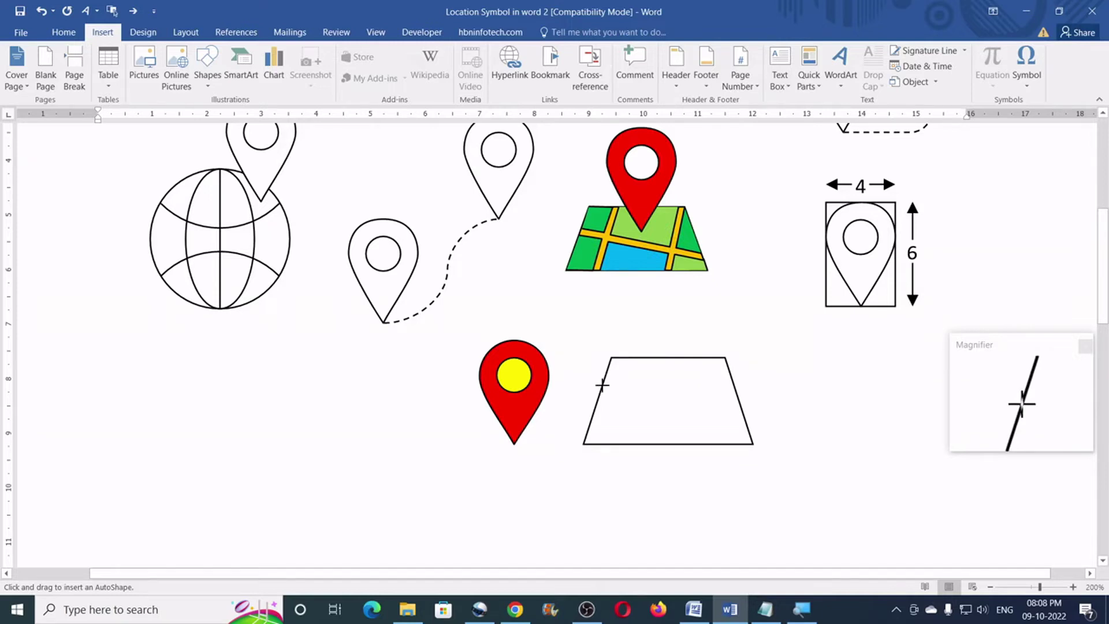
left_click_drag(602, 385, 631, 389)
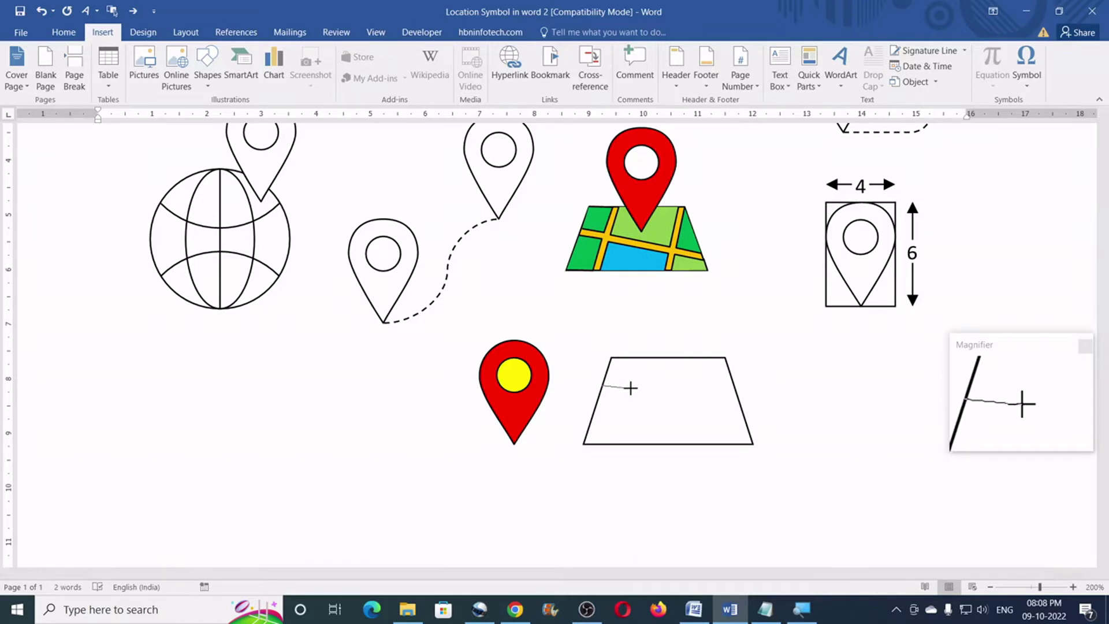
left_click(631, 388)
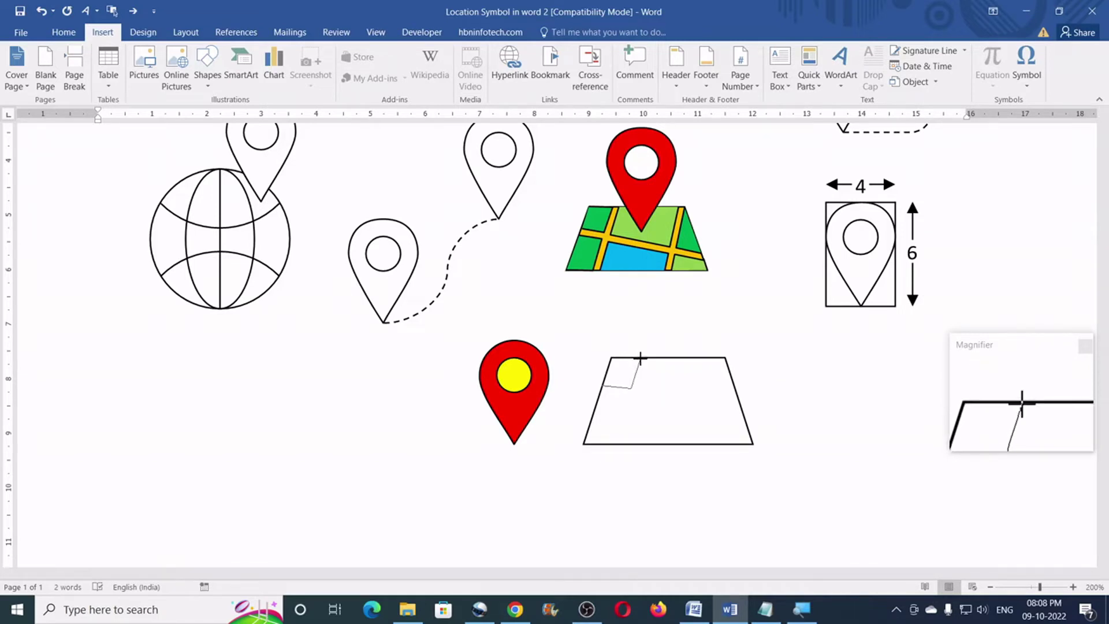
left_click(640, 358)
left_click(611, 357)
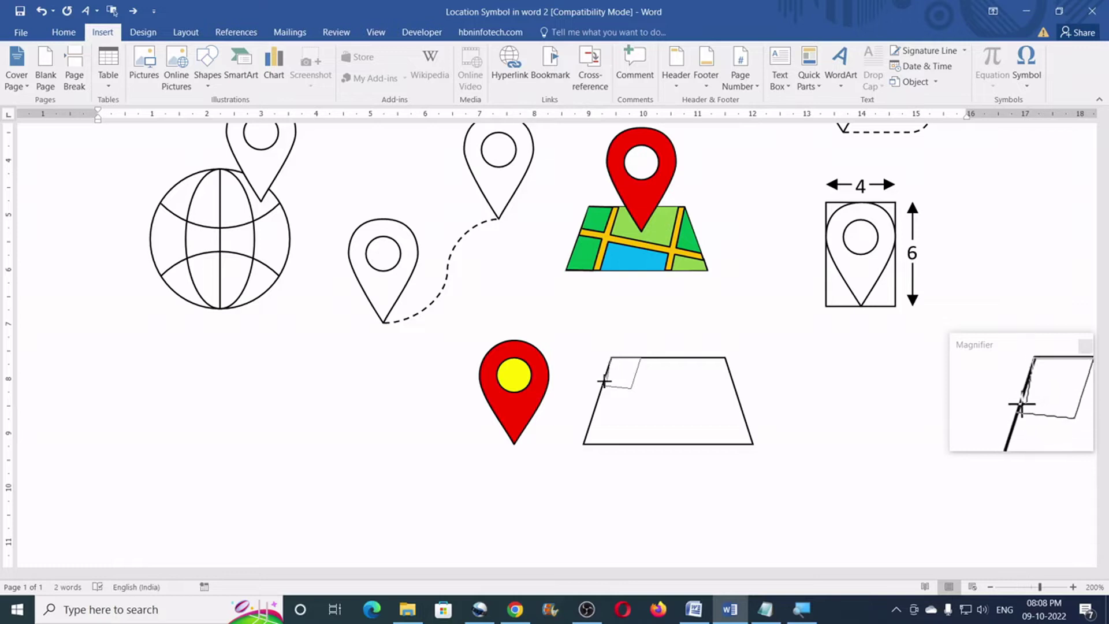
left_click(604, 384)
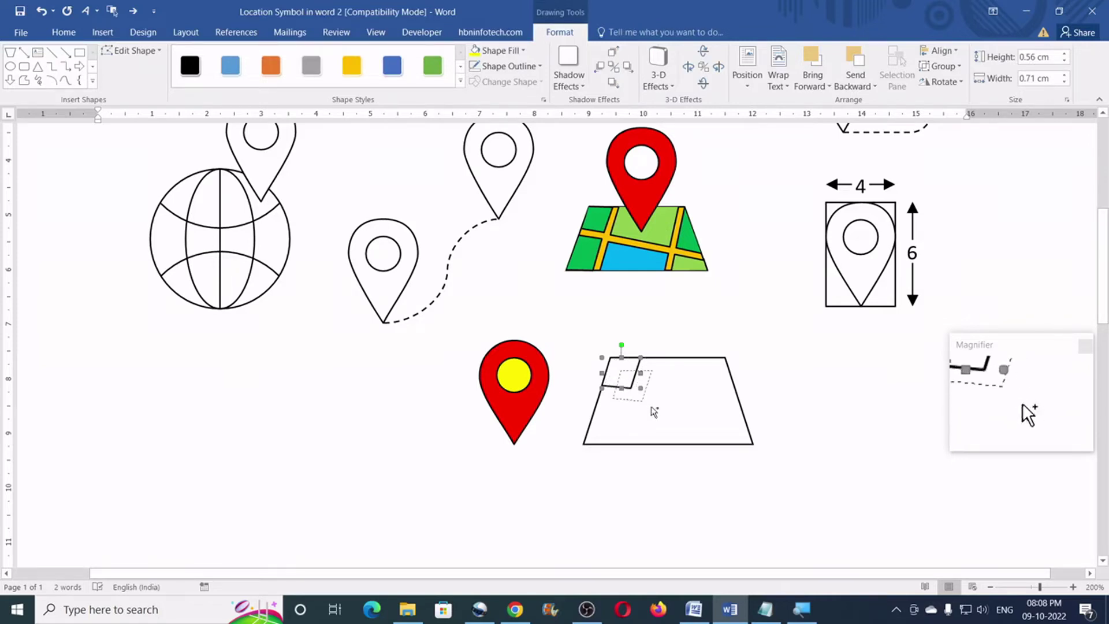
- Ctrl-drag a copy of the block into the trapezoid's lower-left corner
left_click_drag(654, 412, 663, 416)
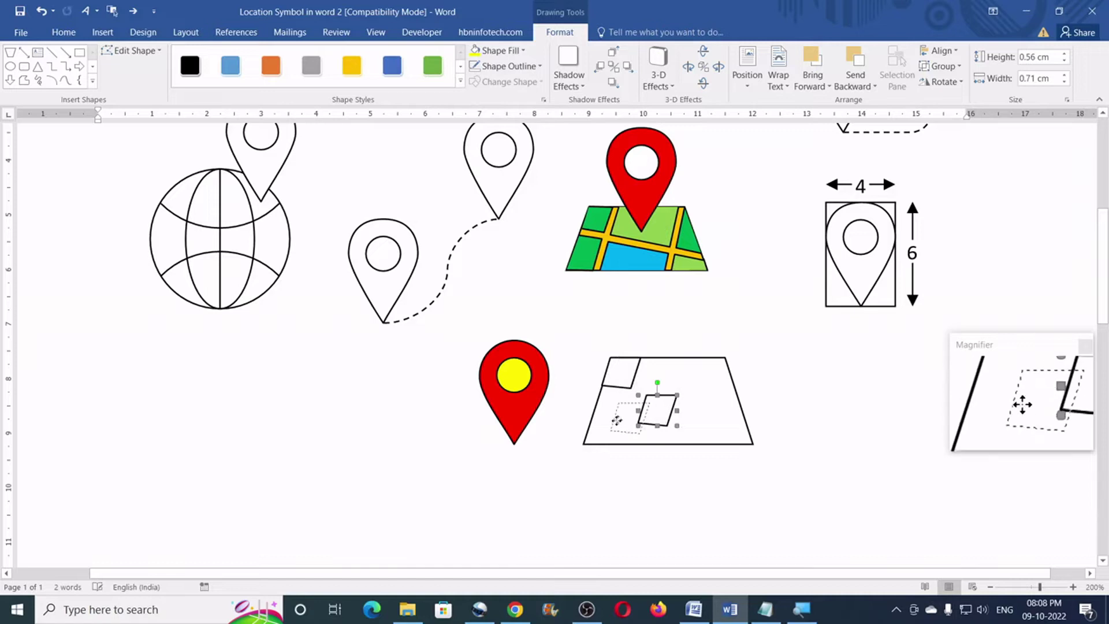
left_click_drag(600, 428, 601, 429)
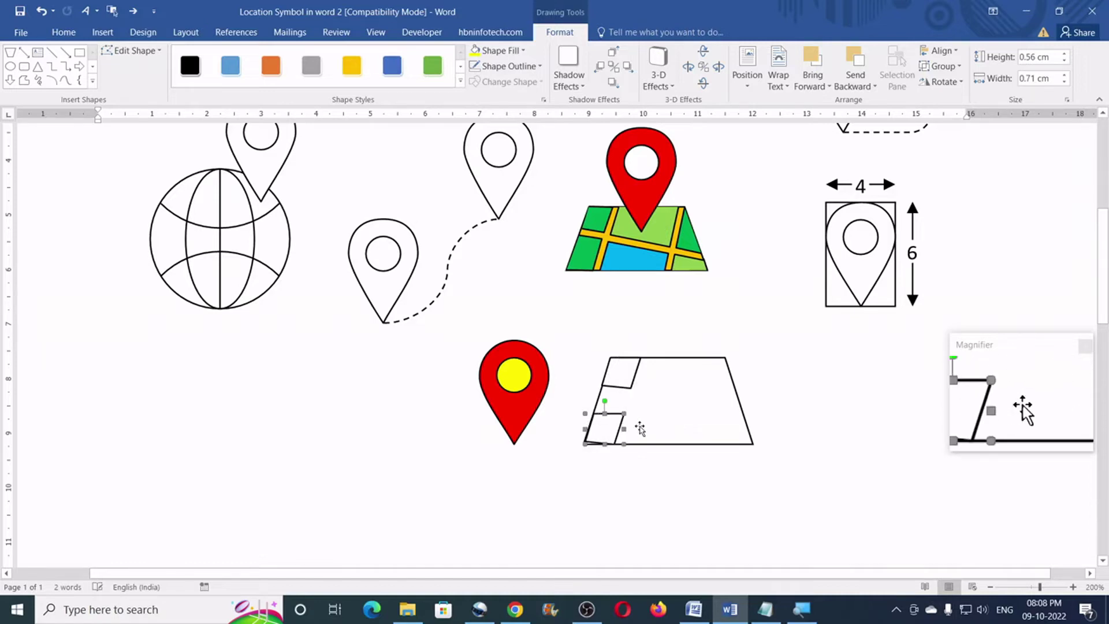
scroll(1073, 592, "up", 17)
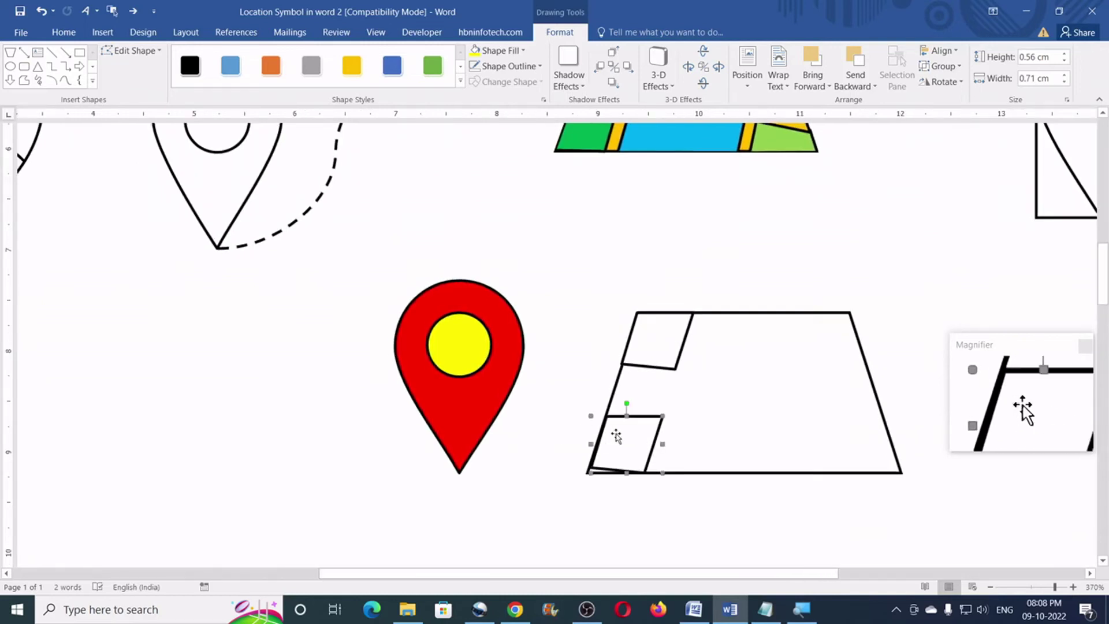
- Use Edit Points to drag the new block's corners onto the trapezoid's edges
left_click(137, 53)
left_click(141, 68)
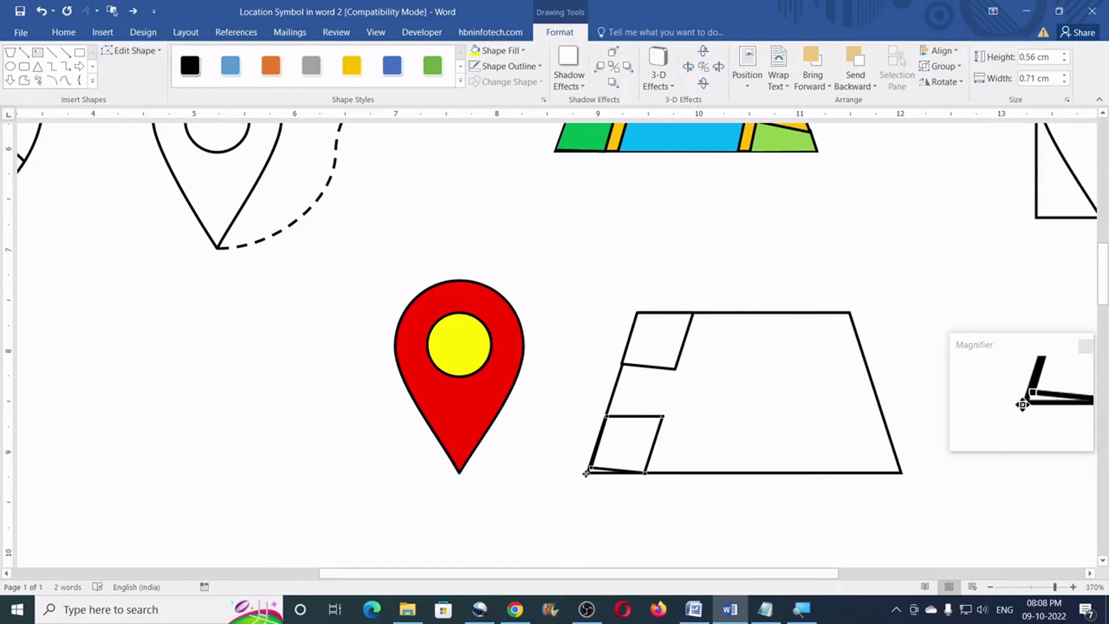
left_click_drag(589, 473, 585, 475)
scroll(688, 470, "up", 3)
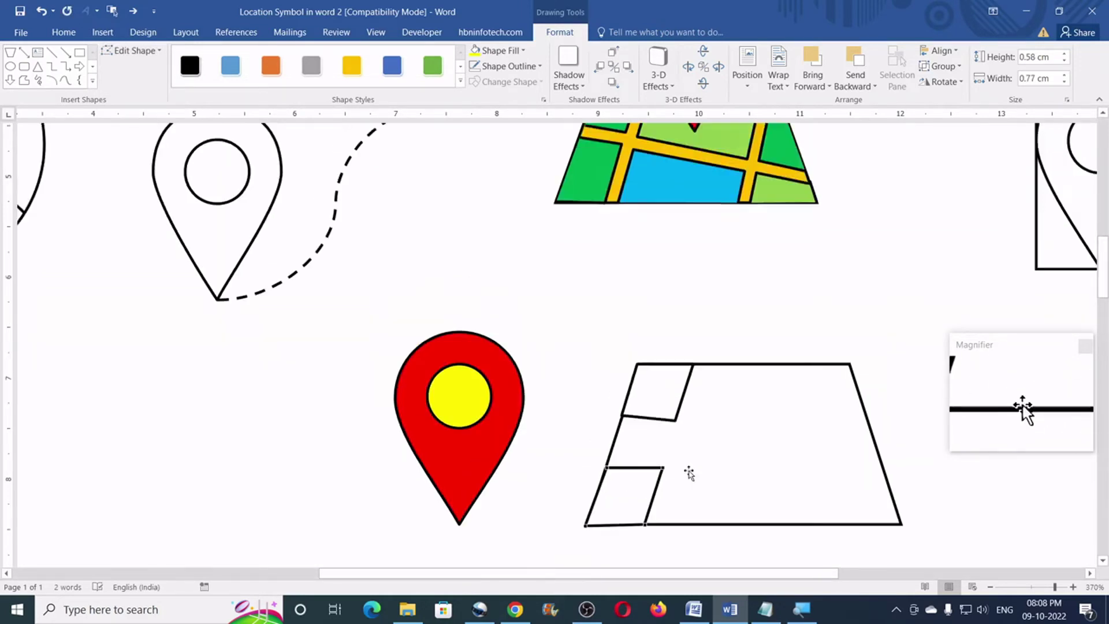
scroll(689, 469, "down", 2)
scroll(689, 469, "down", 1)
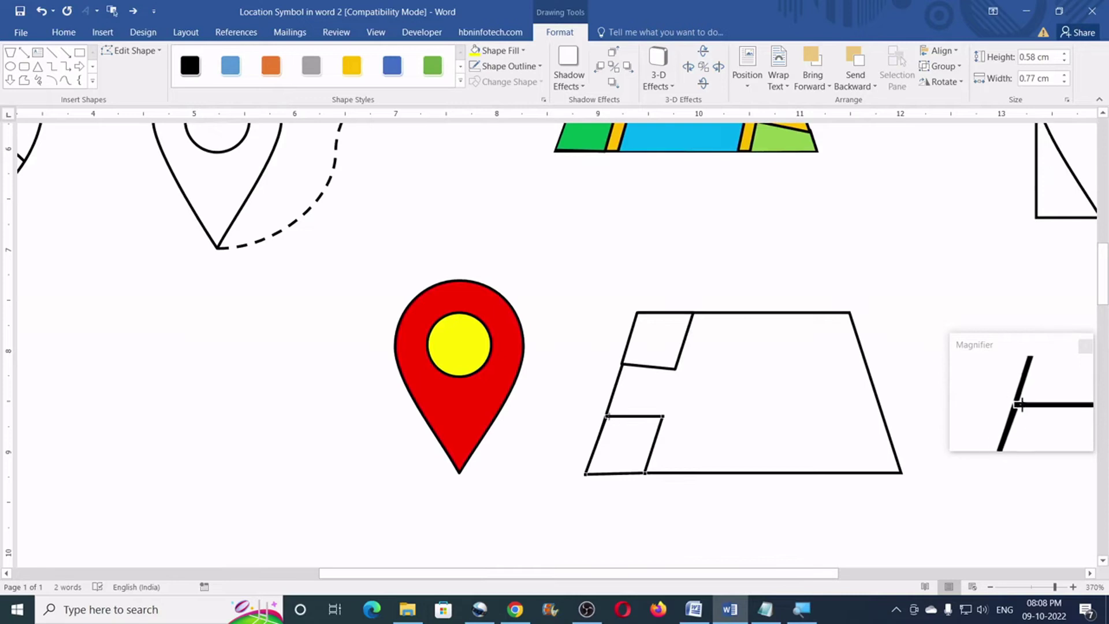
left_click_drag(607, 416, 614, 385)
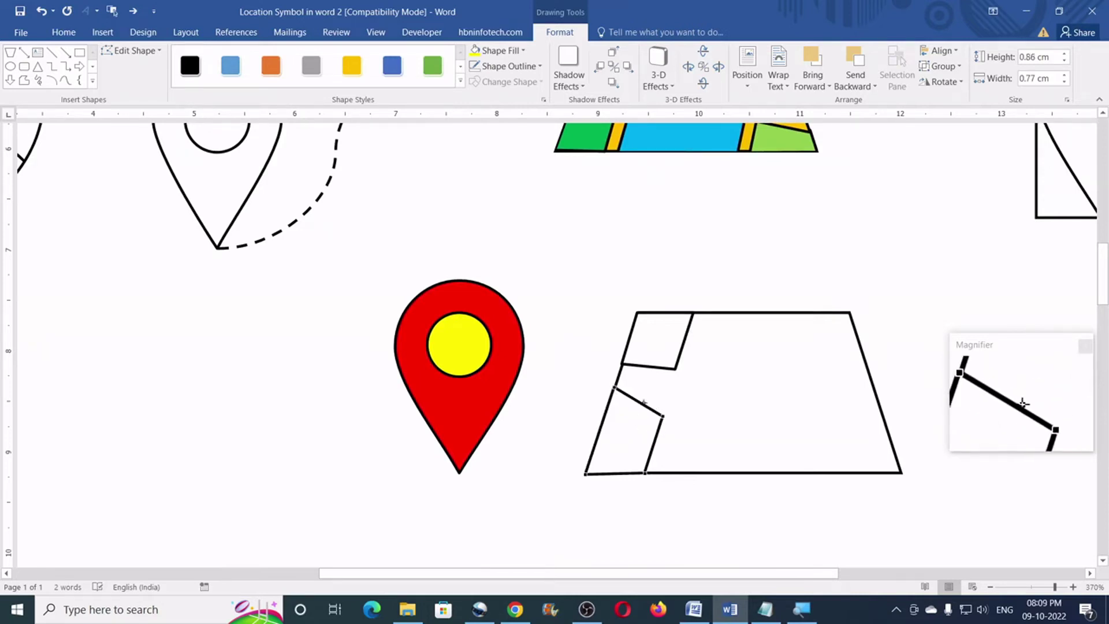
left_click_drag(664, 416, 669, 393)
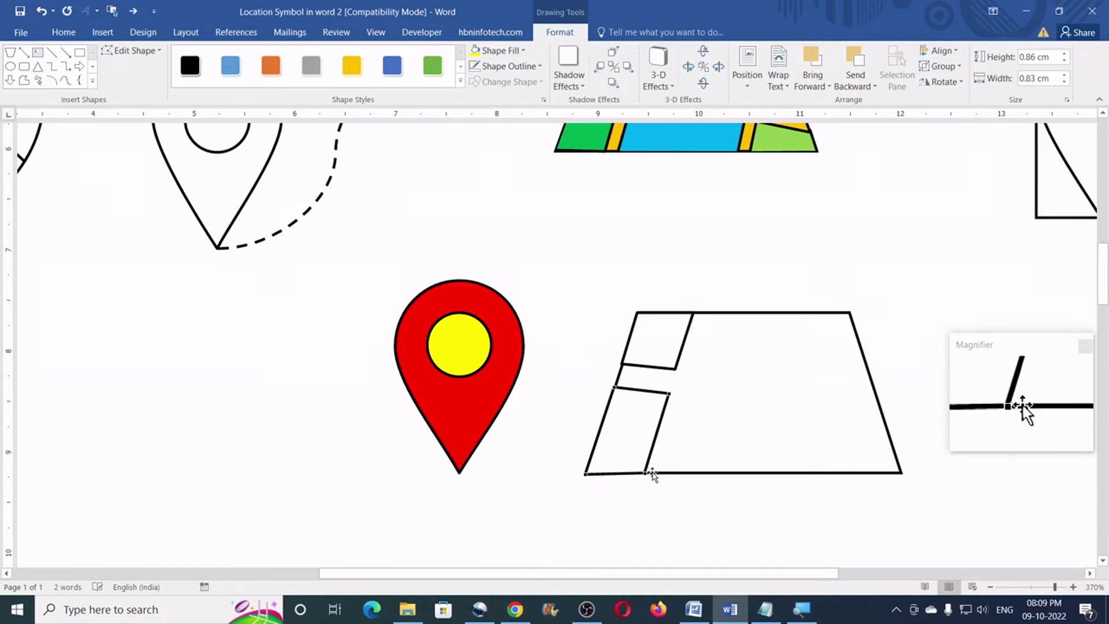
left_click_drag(646, 472, 650, 473)
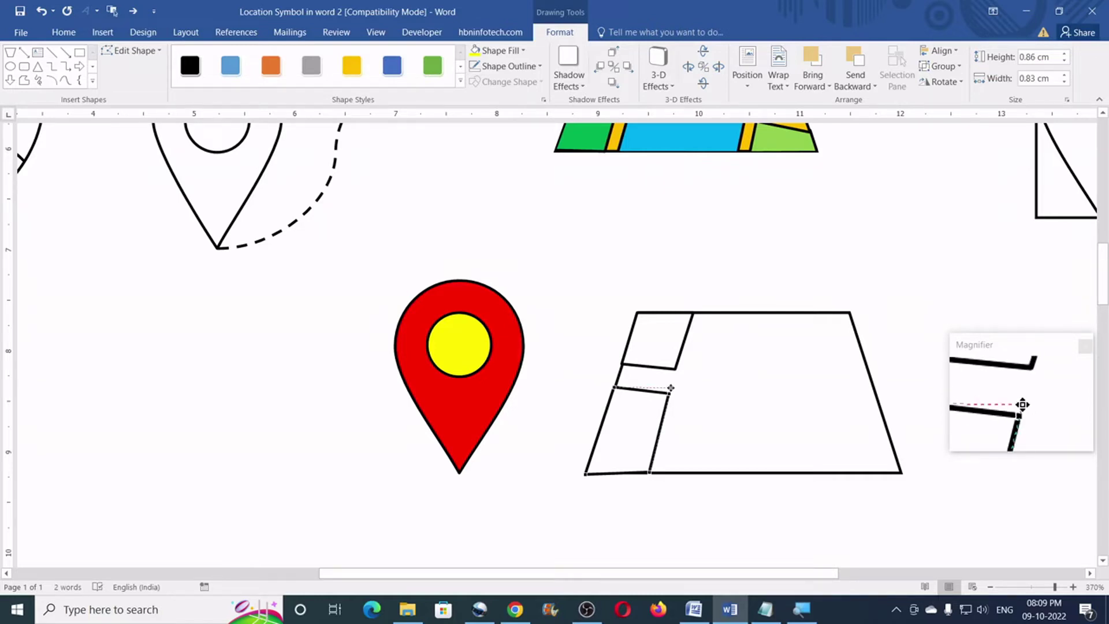
left_click_drag(670, 392, 671, 388)
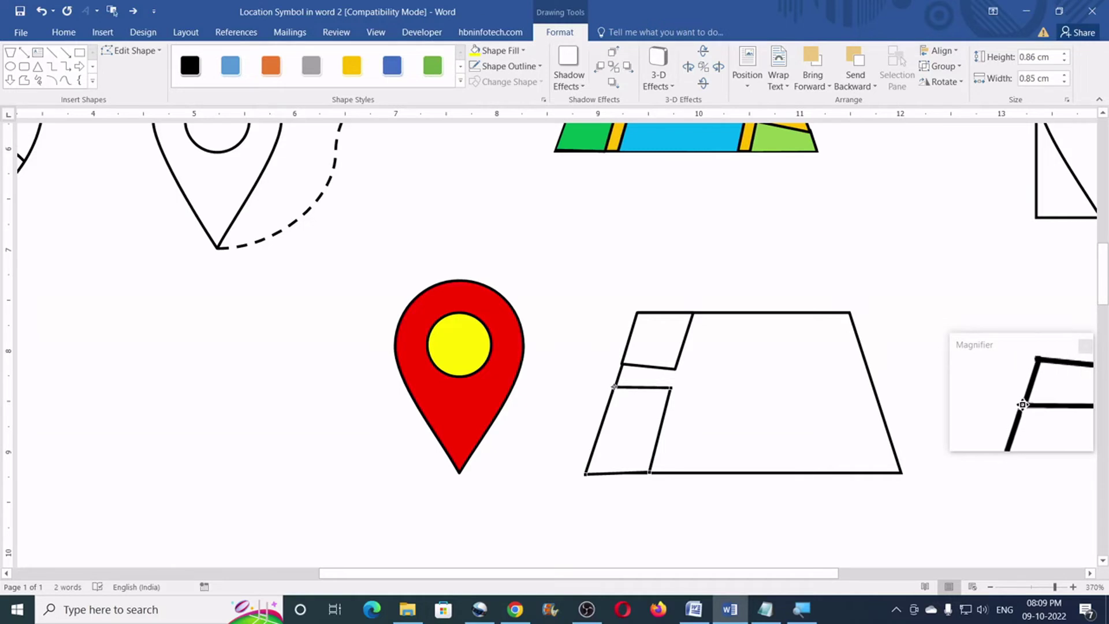
left_click_drag(614, 387, 617, 382)
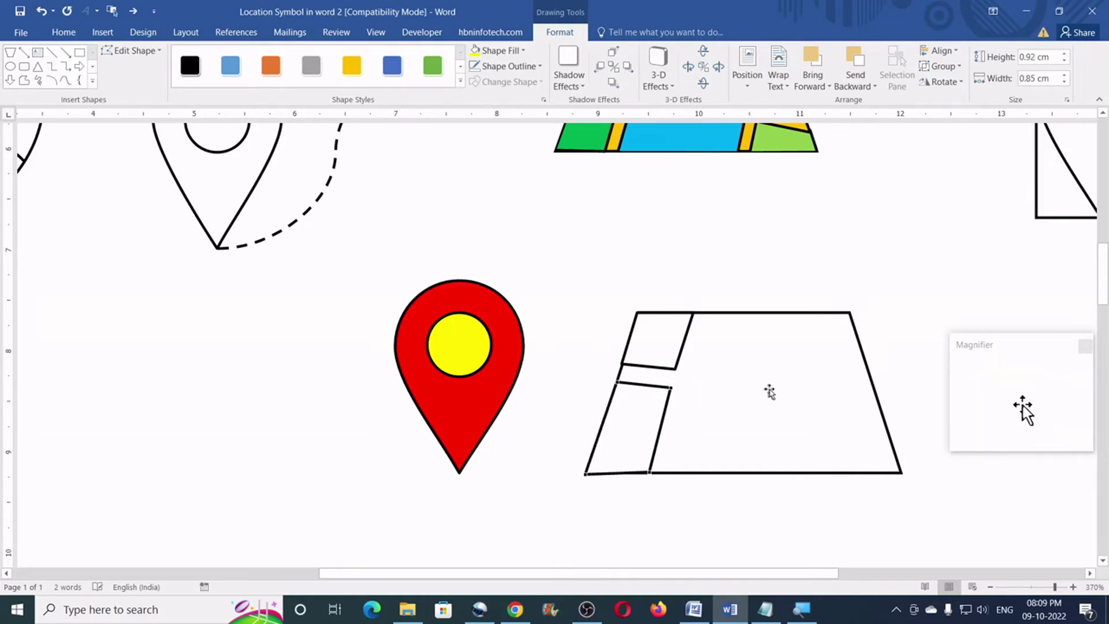
- Nudge the upper block's top corner so it sits flush against the edge
left_click(689, 319)
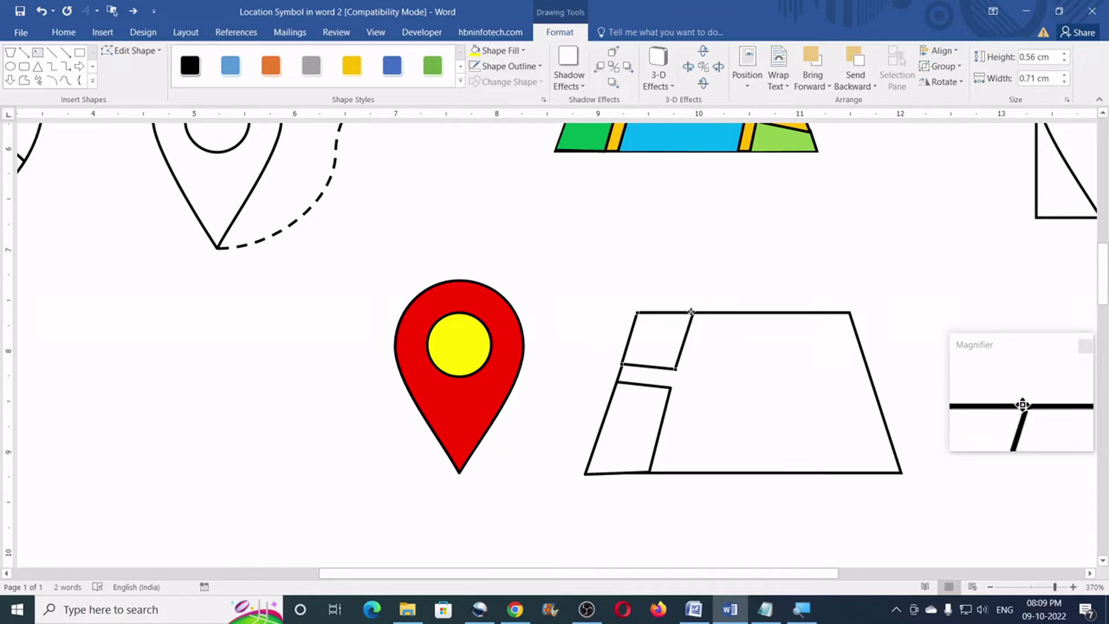
left_click_drag(690, 312, 690, 312)
scroll(711, 359, "up", 2)
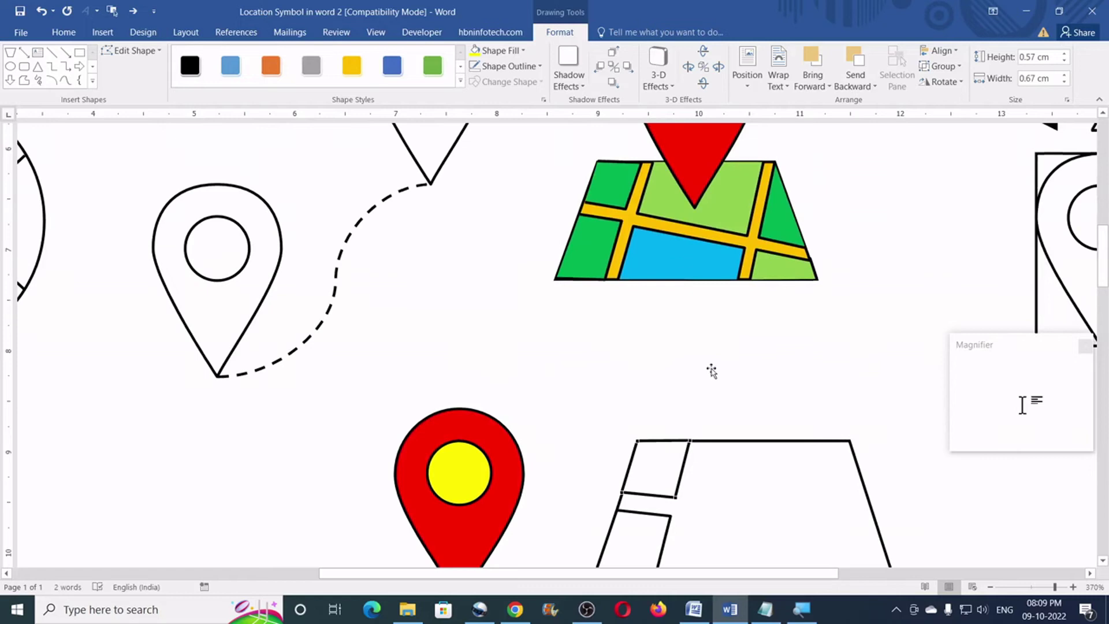
scroll(712, 371, "down", 2)
scroll(721, 398, "up", 2)
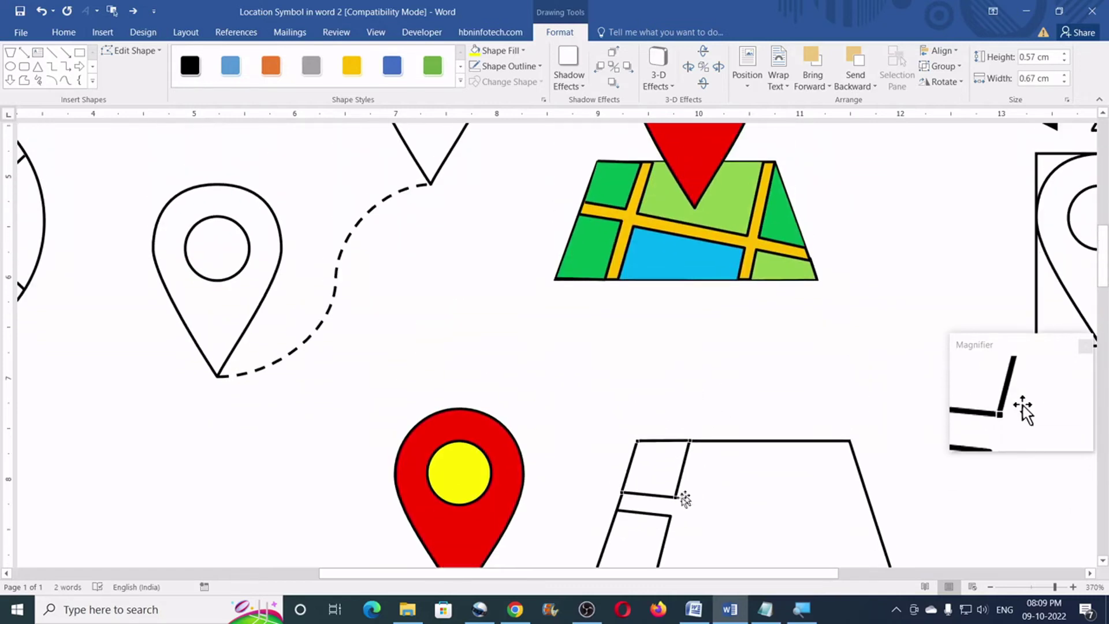
scroll(674, 410, "left", 5)
scroll(674, 411, "up", 5)
left_click(696, 377)
scroll(695, 377, "down", 11)
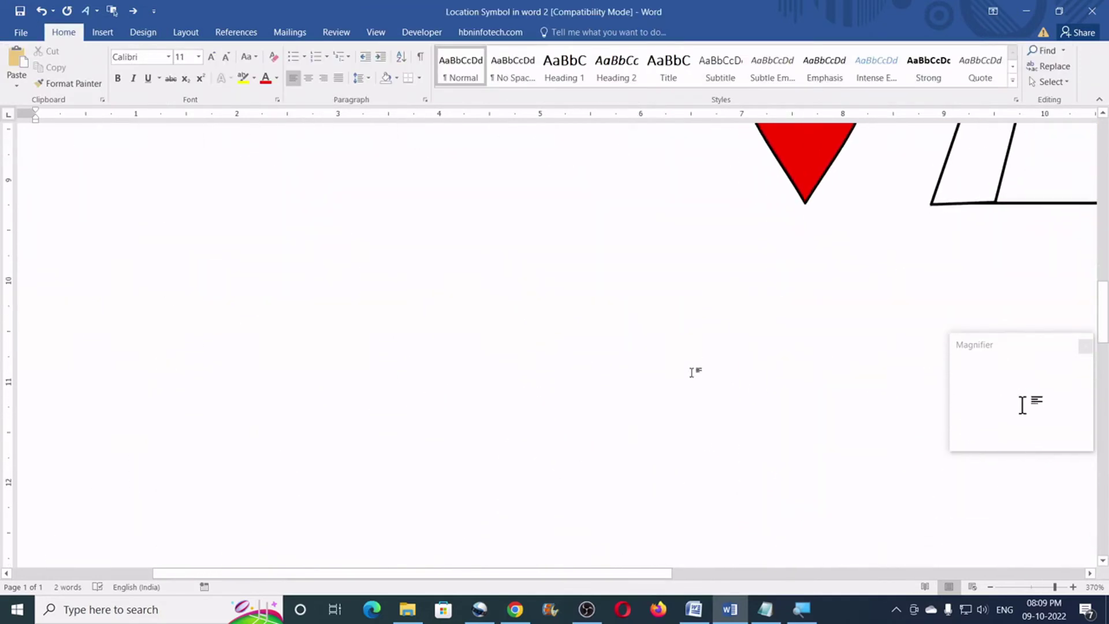
- Place a copy of the small inner block beside the original
left_click_drag(657, 574, 852, 573)
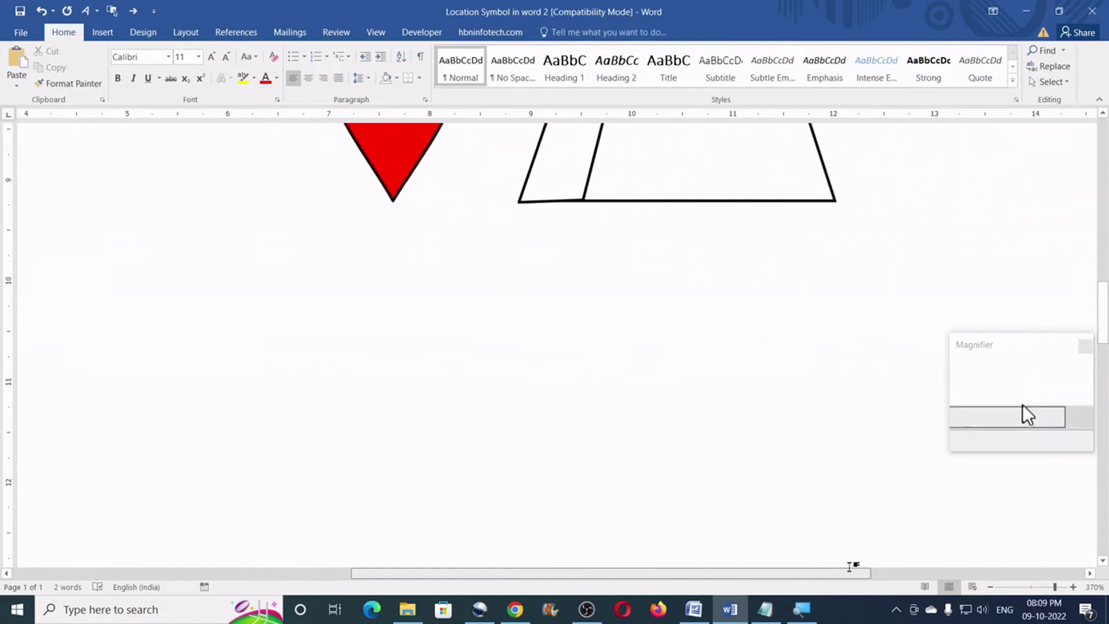
scroll(681, 349, "up", 10)
left_click(601, 329)
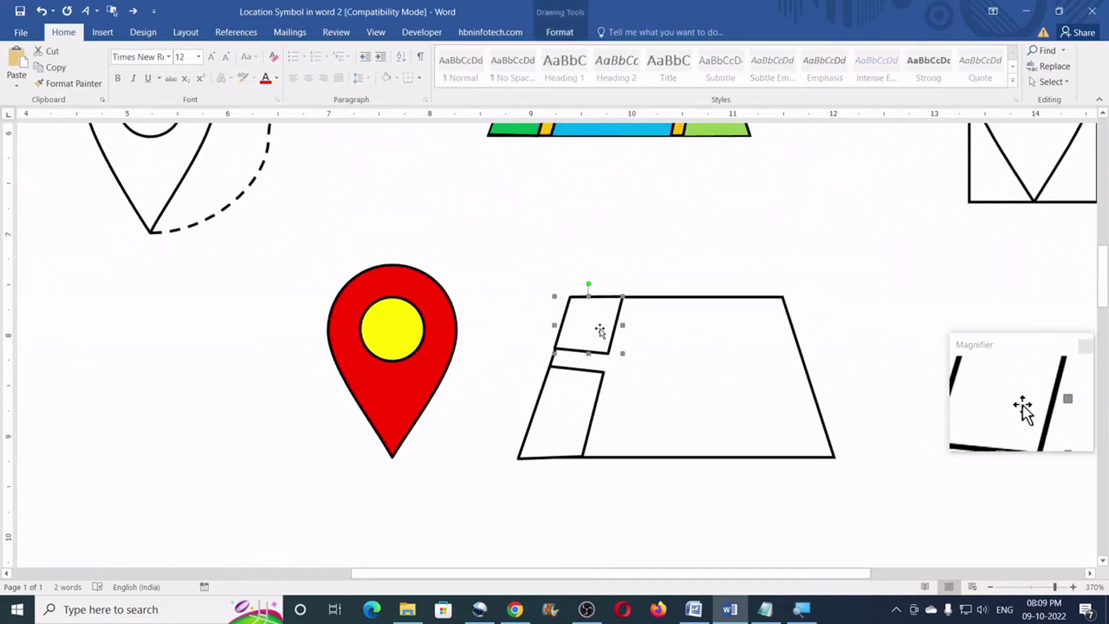
left_click_drag(605, 333, 673, 330)
scroll(710, 361, "up", 5)
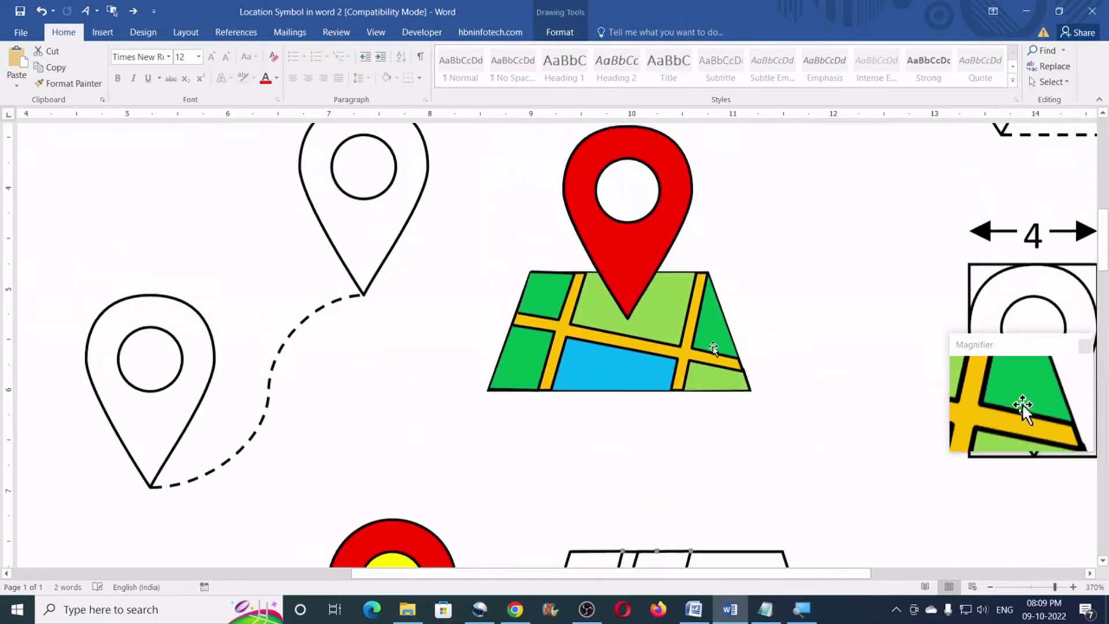
scroll(715, 344, "down", 3)
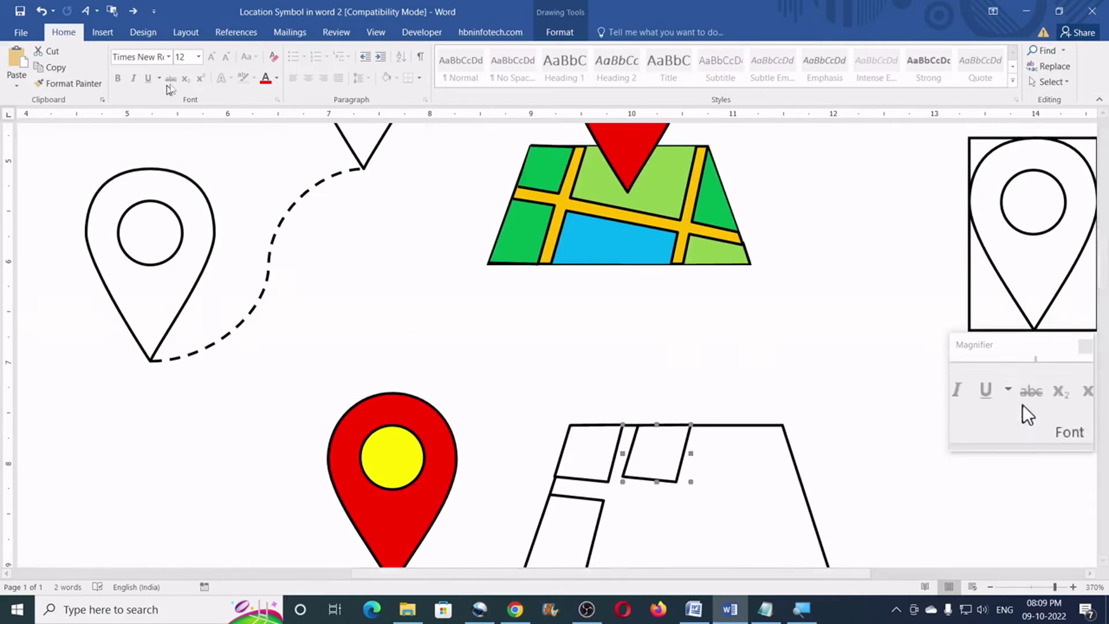
- Stretch the copy along the map edge and delete a corner point to form a triangle
left_click(566, 38)
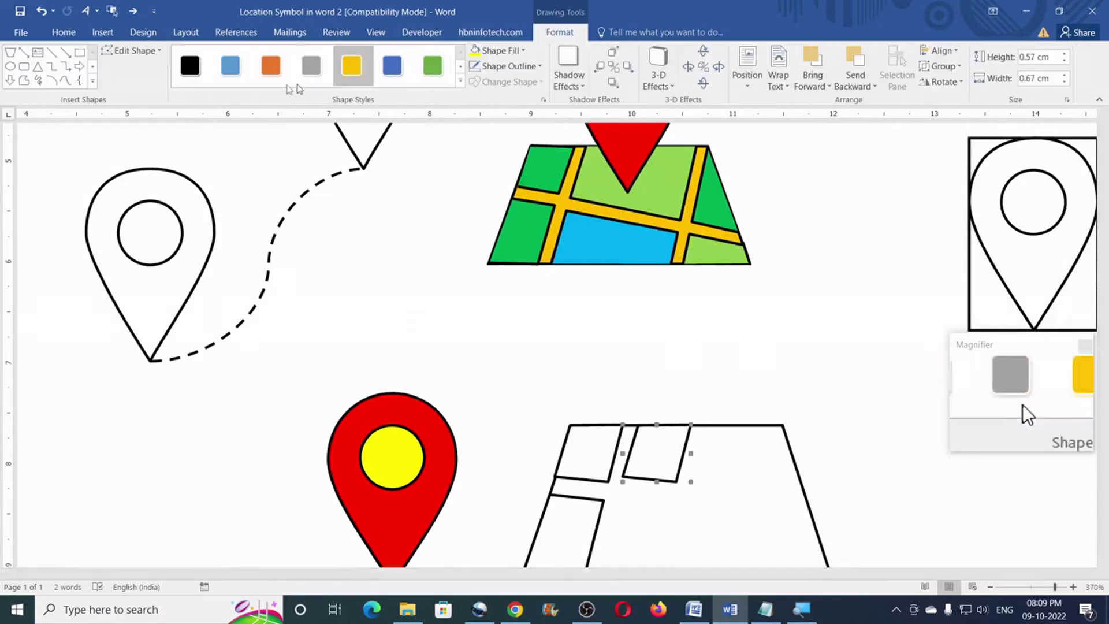
left_click(149, 51)
left_click(145, 69)
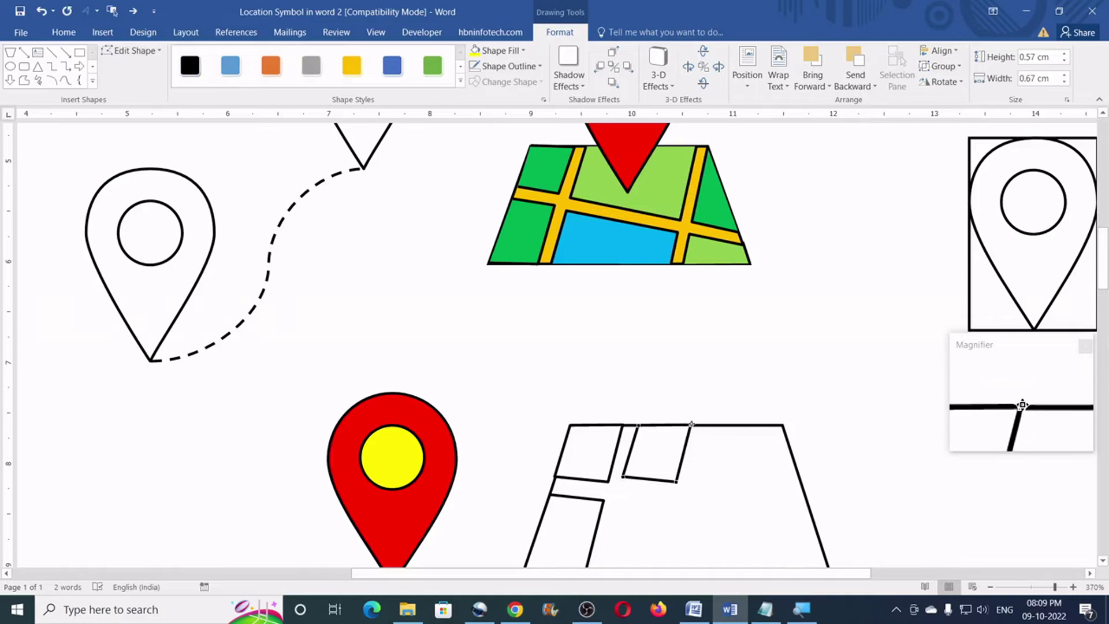
left_click_drag(692, 424, 743, 425)
left_click_drag(676, 481, 742, 497)
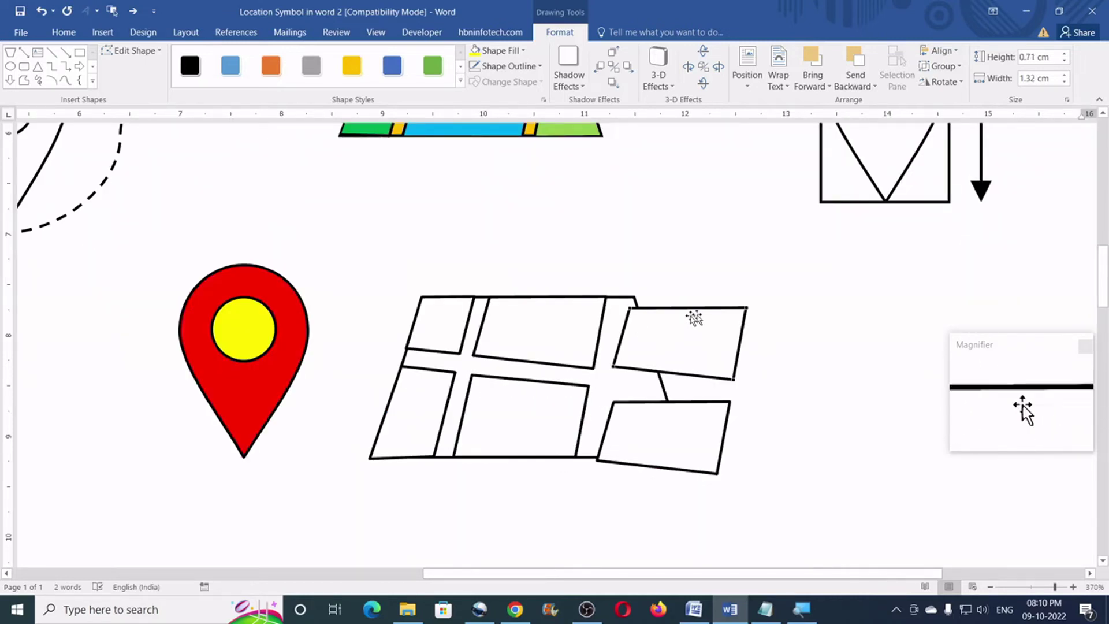
right_click(749, 309)
left_click(789, 332)
left_click_drag(629, 308, 629, 297)
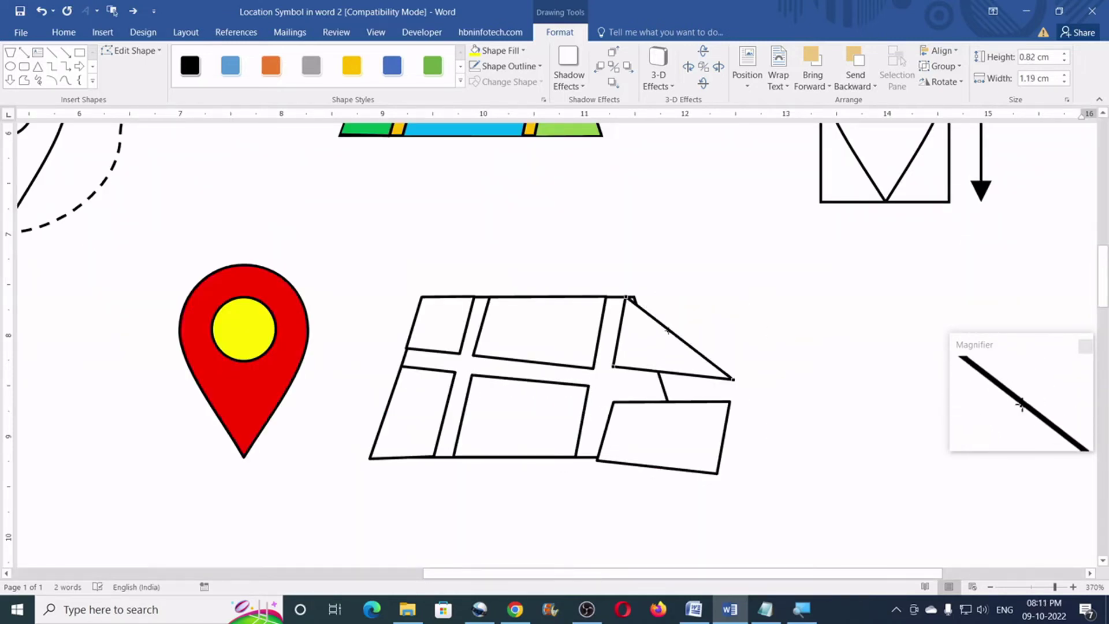
left_click_drag(731, 379, 657, 368)
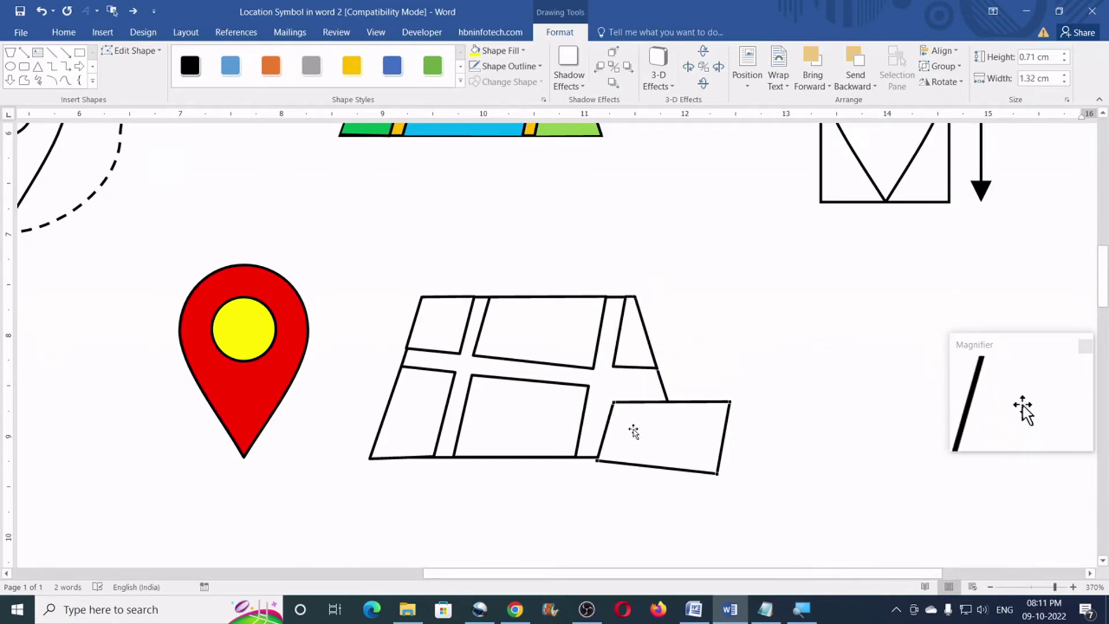
left_click_drag(614, 401, 610, 386)
- Reshape the lower-right block, adding a point at the map's bottom-right corner
left_click_drag(719, 474, 718, 457)
left_click_drag(731, 401, 662, 385)
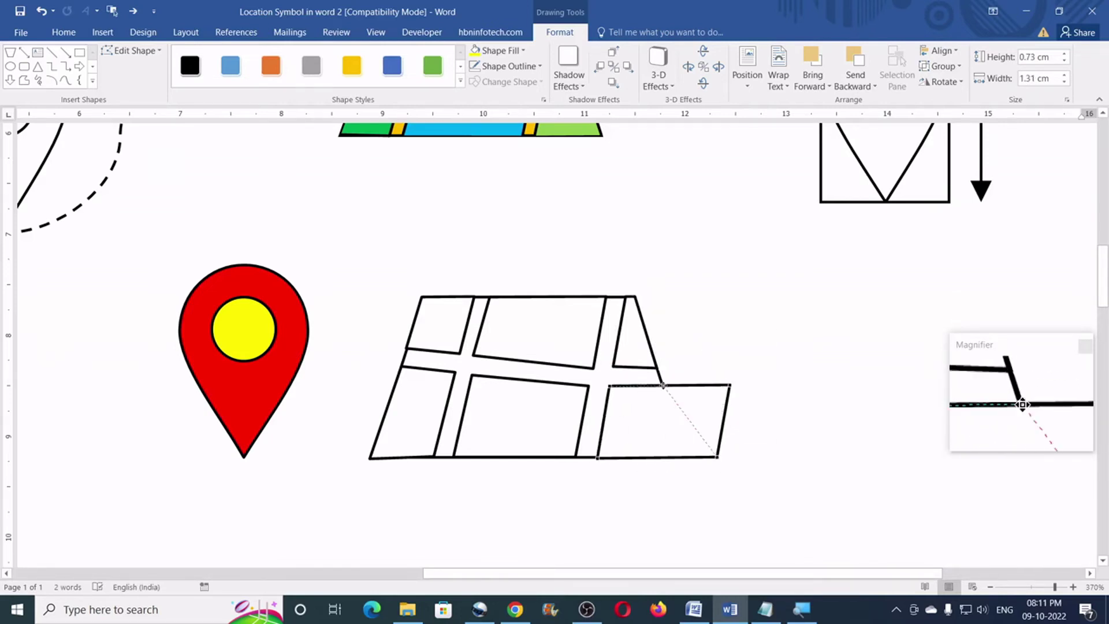
left_click_drag(691, 421, 652, 449)
left_click(672, 456)
mouse_move(672, 456)
left_mouse_down()
mouse_move(723, 458)
mouse_move(687, 457)
left_mouse_up()
left_click_drag(663, 386, 658, 370)
left_click(658, 368)
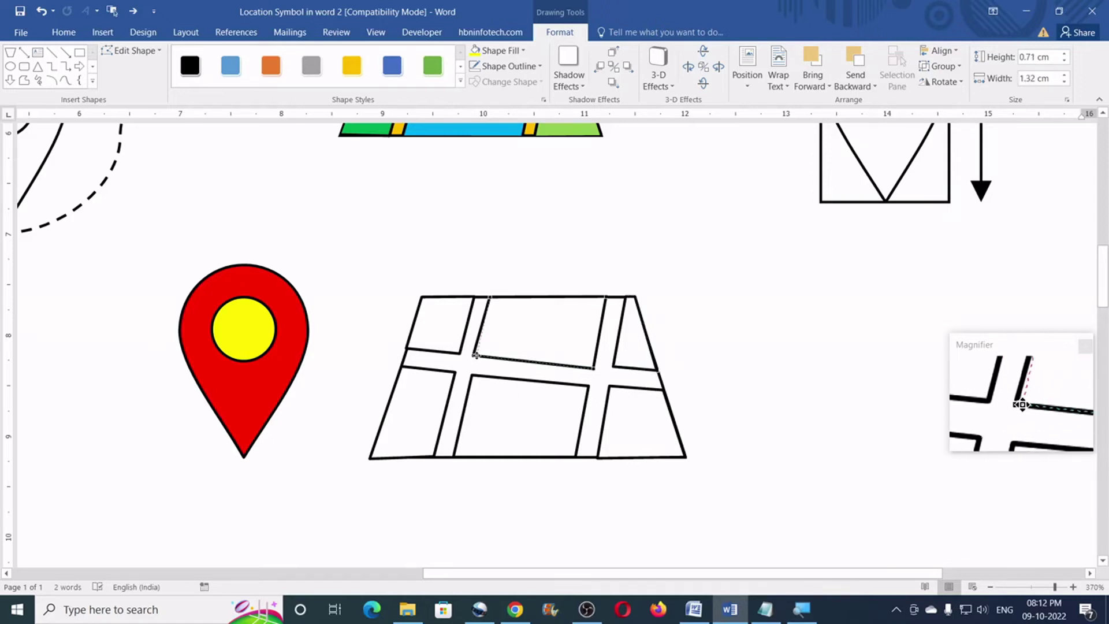
left_click(476, 354)
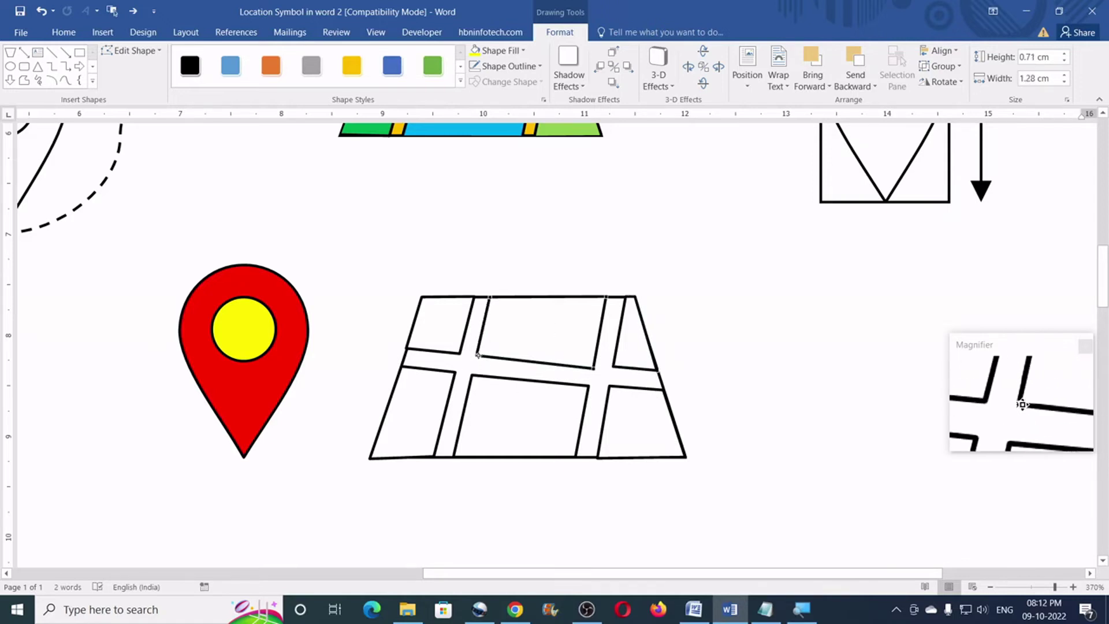
left_click(701, 322)
- Zoom out to the whole page, zoom back in to about 190%, and select the map
left_click(1031, 587)
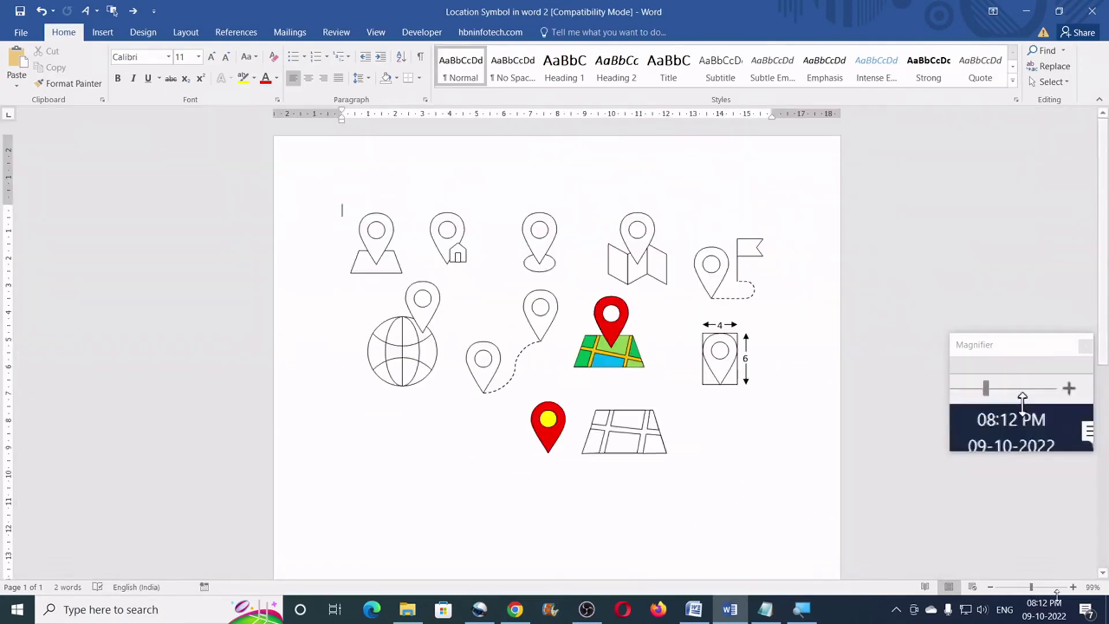
left_click(1073, 587)
left_click(1073, 587)
left_click(1073, 587)
left_click(1073, 587)
left_click(1073, 587)
left_click(1073, 587)
left_click(1073, 587)
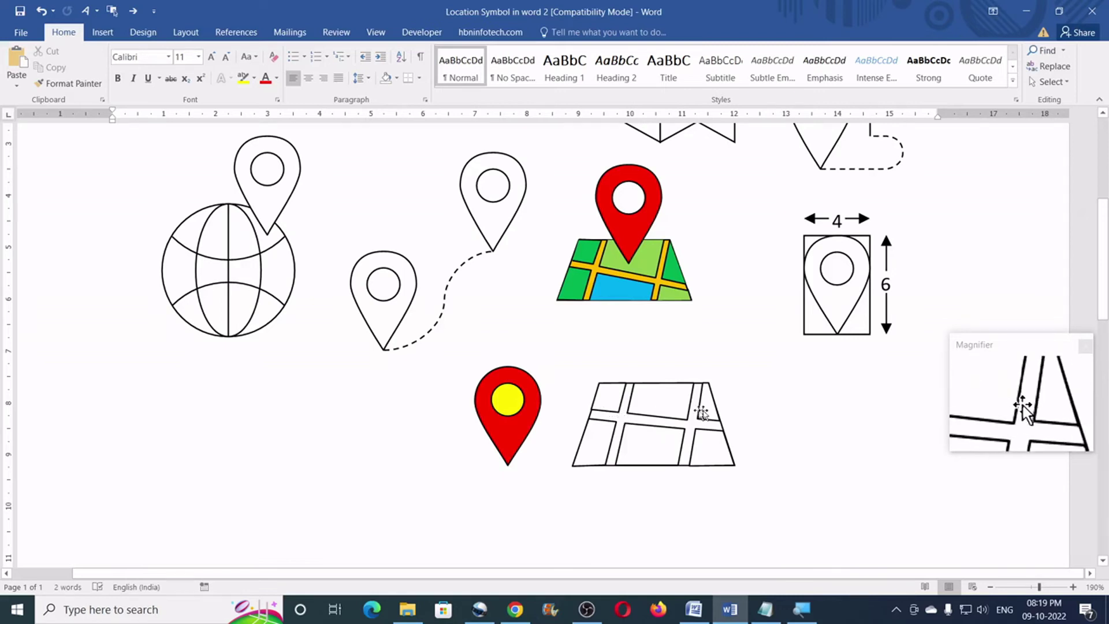
left_click(722, 428)
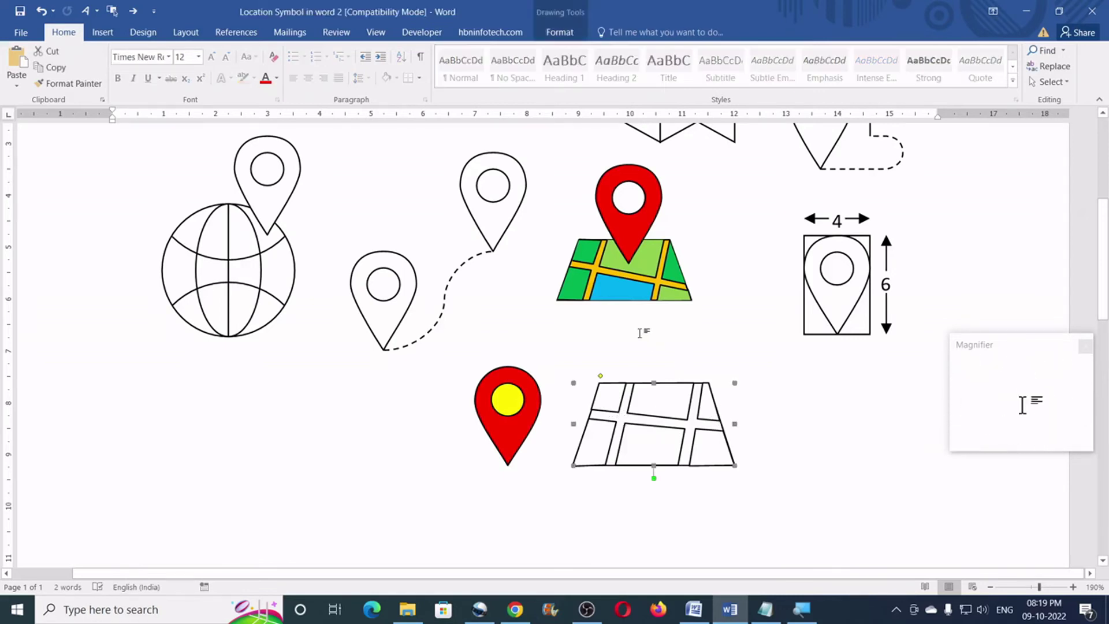
- Fill the map's roads gold and the top-left block green
left_click(560, 32)
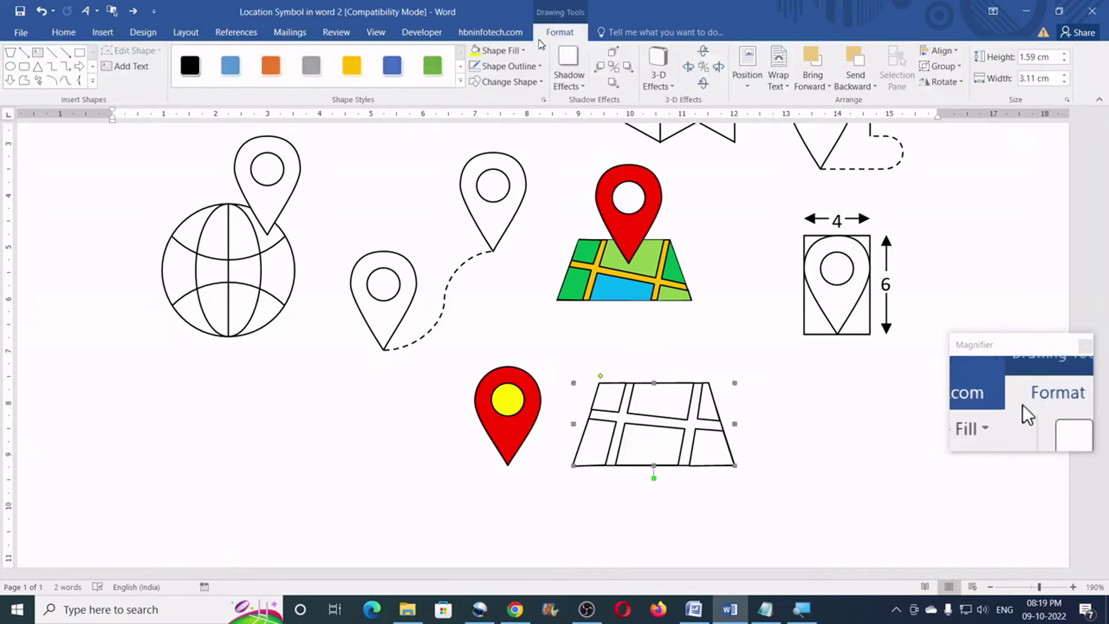
left_click(516, 52)
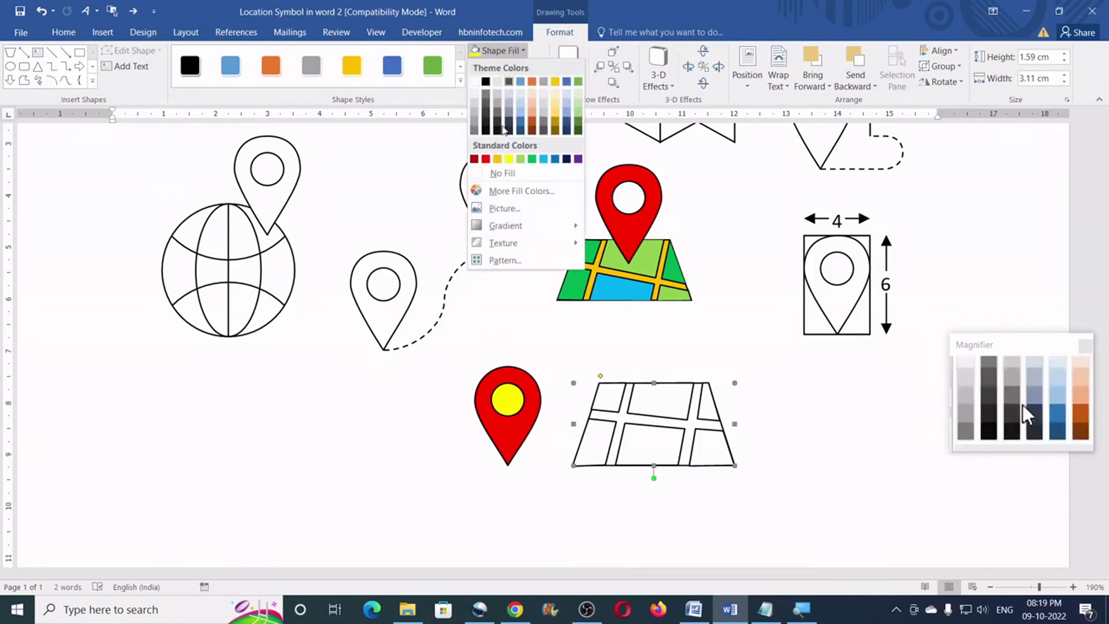
left_click(501, 161)
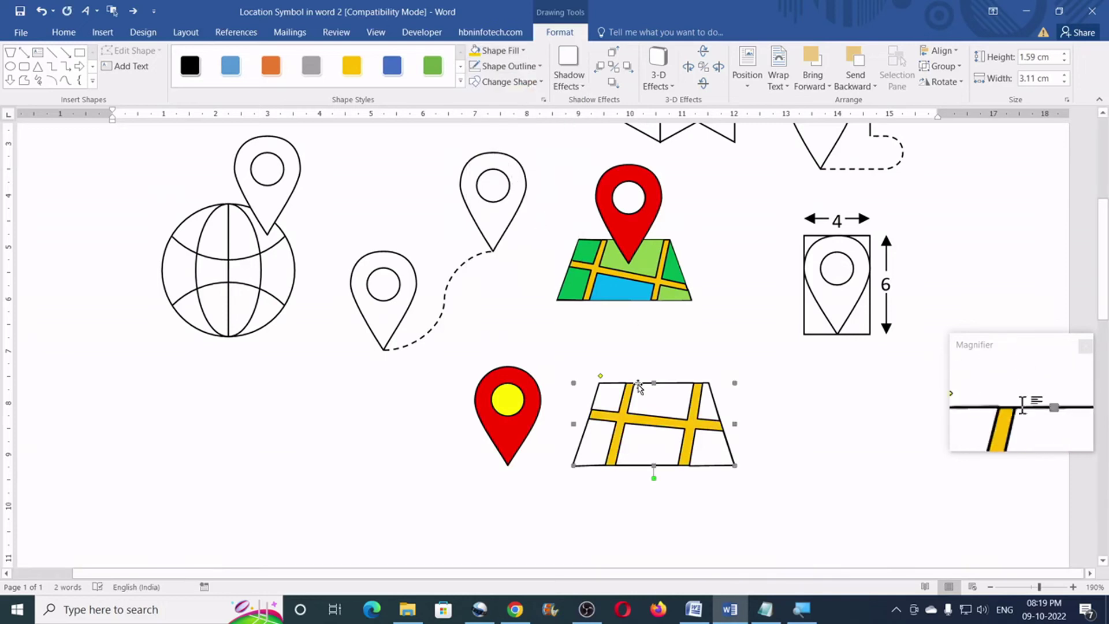
left_click(611, 403)
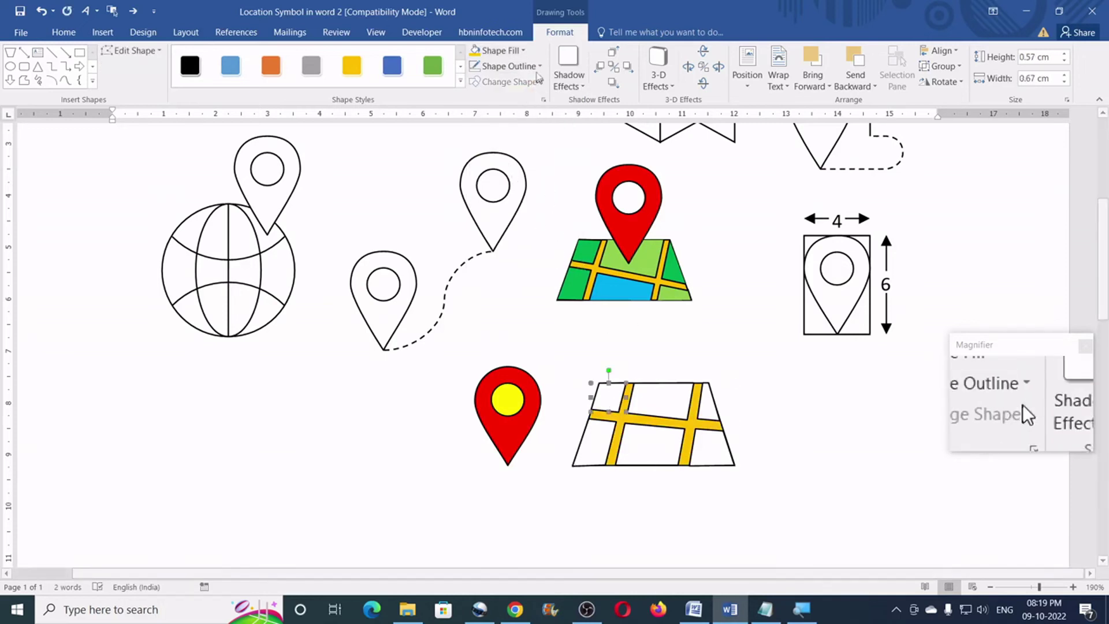
left_click(523, 53)
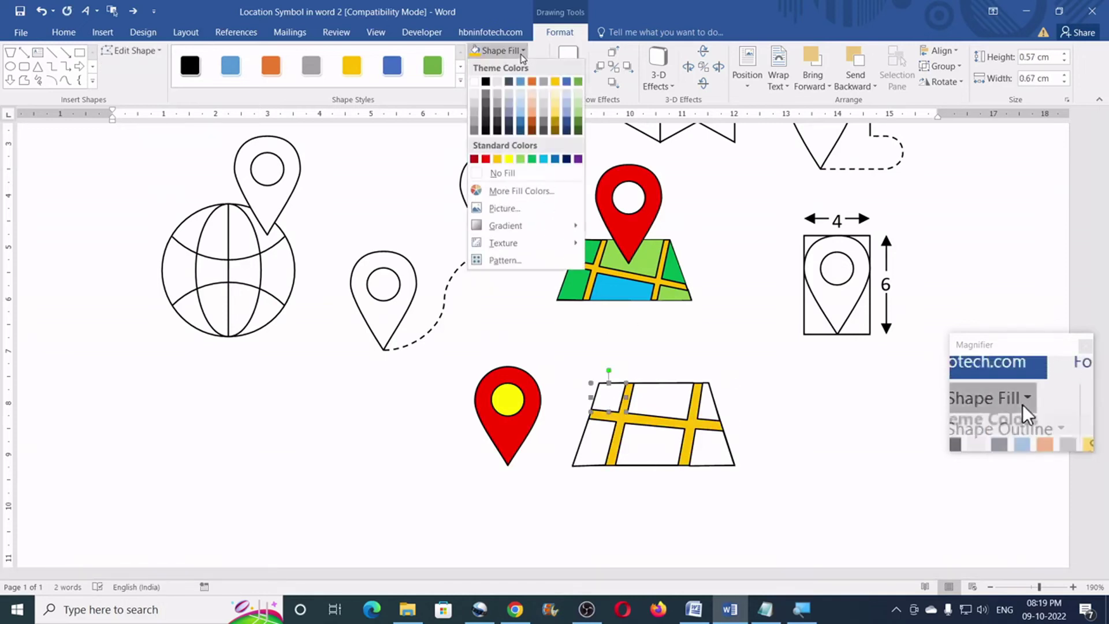
left_click(532, 159)
- Fill the lower-left and upper-right blocks green and the upper-middle block light green
left_click(593, 432)
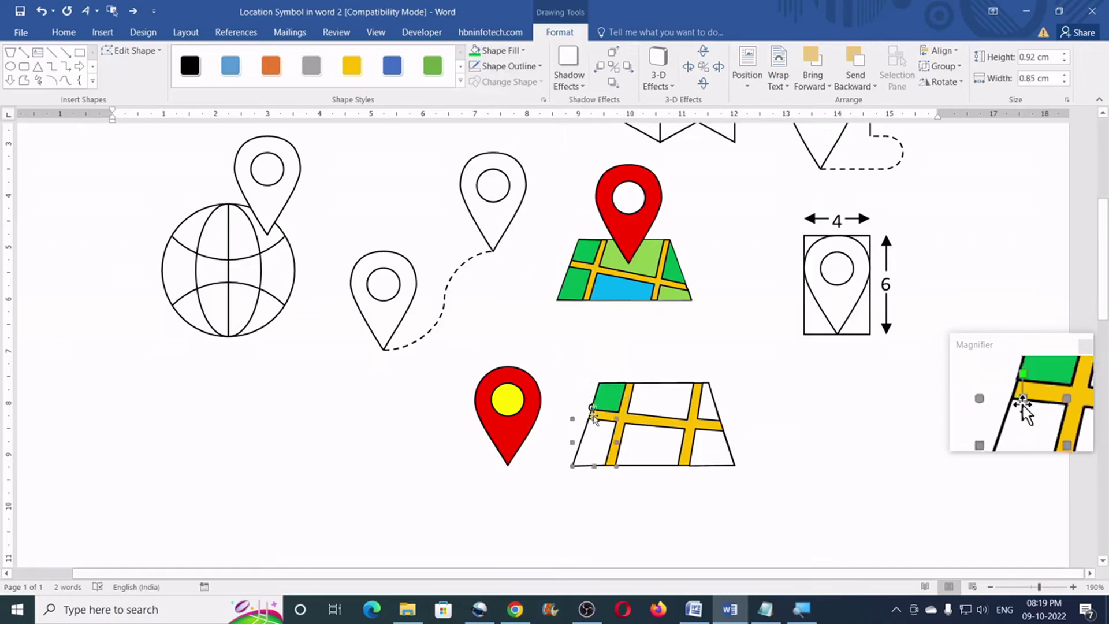
left_click(500, 51)
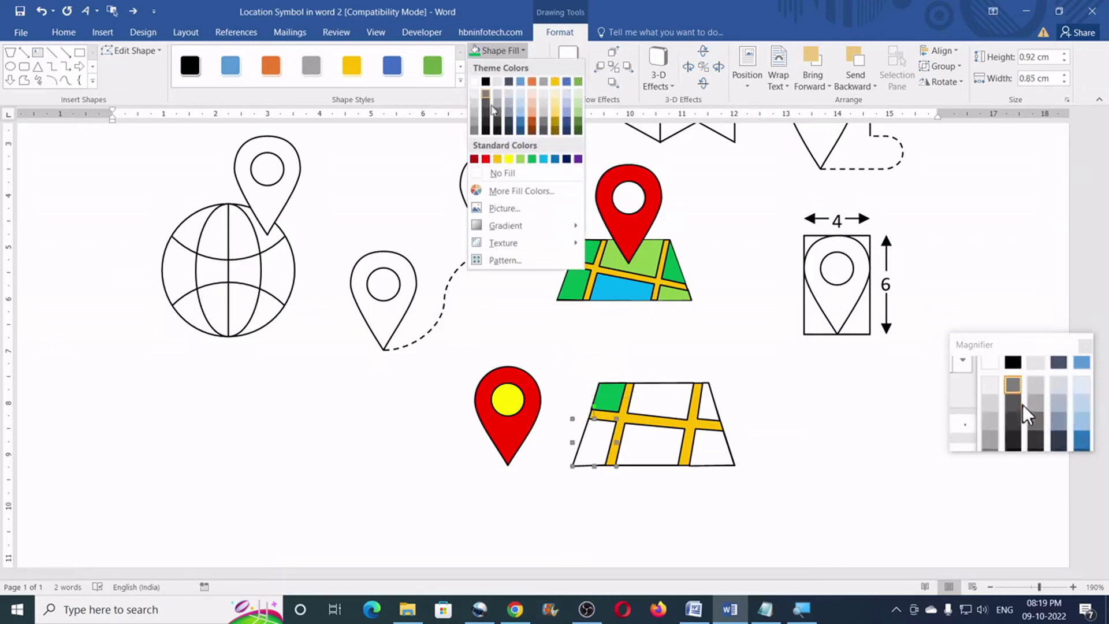
left_click(532, 160)
left_click(652, 398)
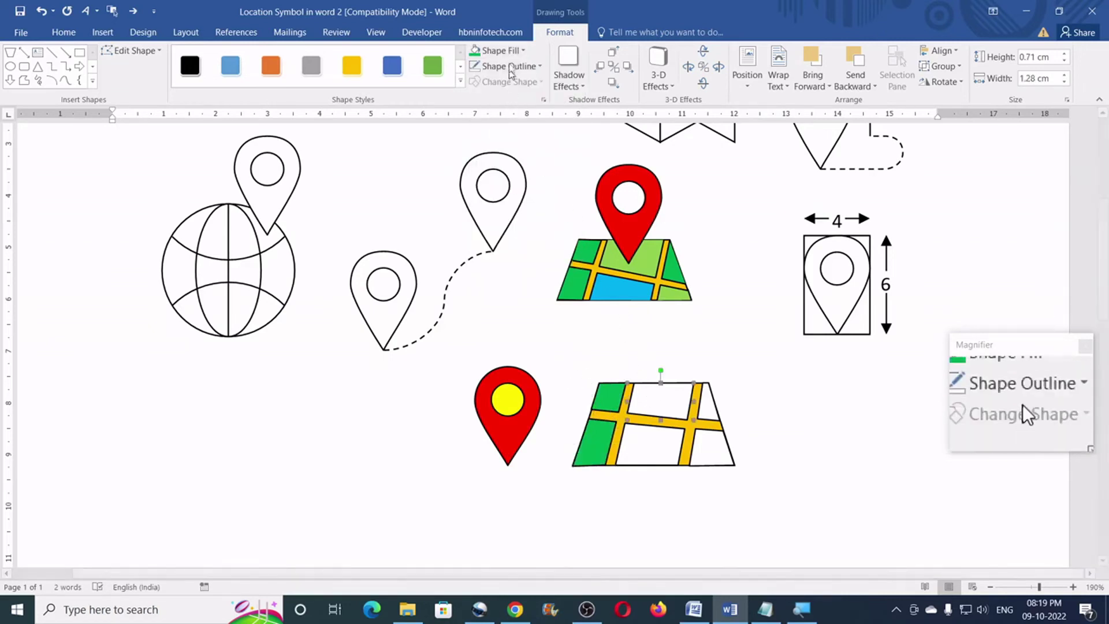
left_click(500, 51)
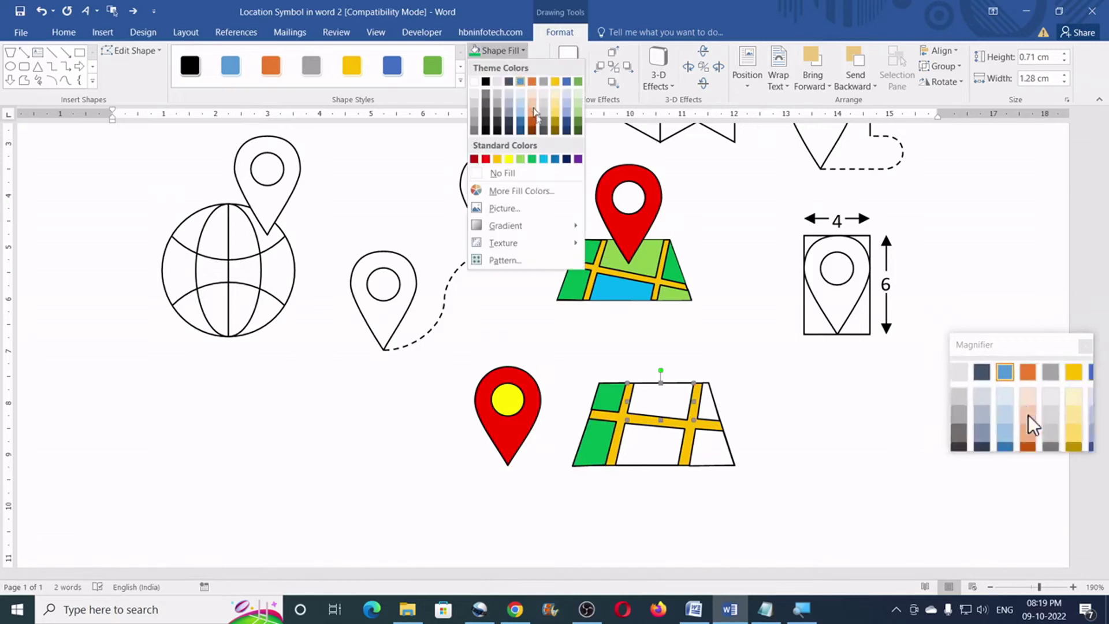
left_click(522, 159)
left_click(708, 404)
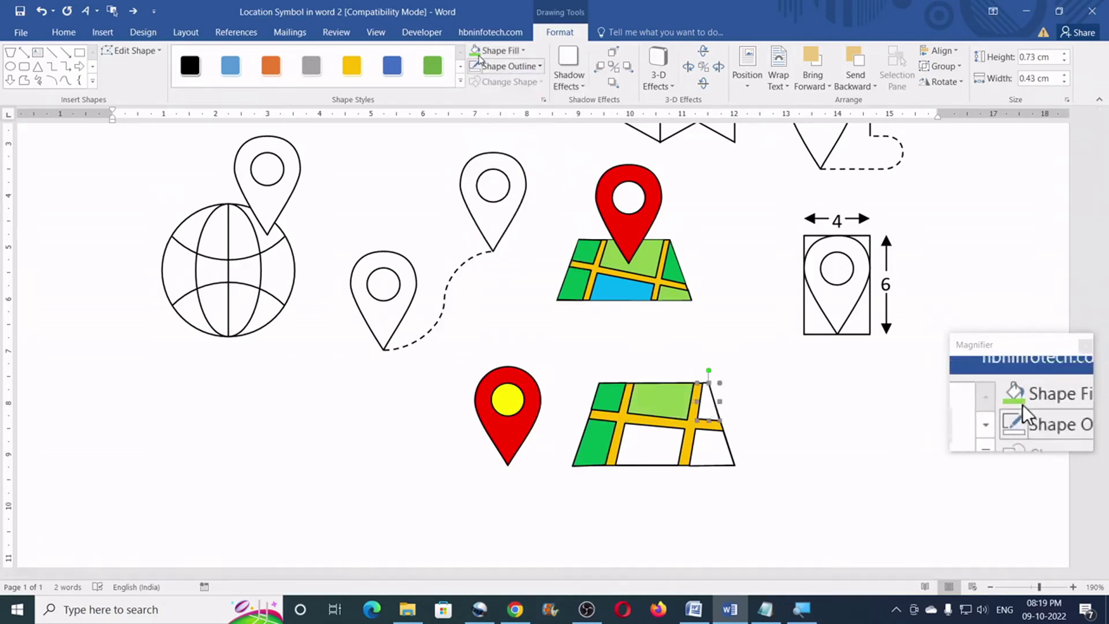
left_click(500, 50)
left_click(533, 159)
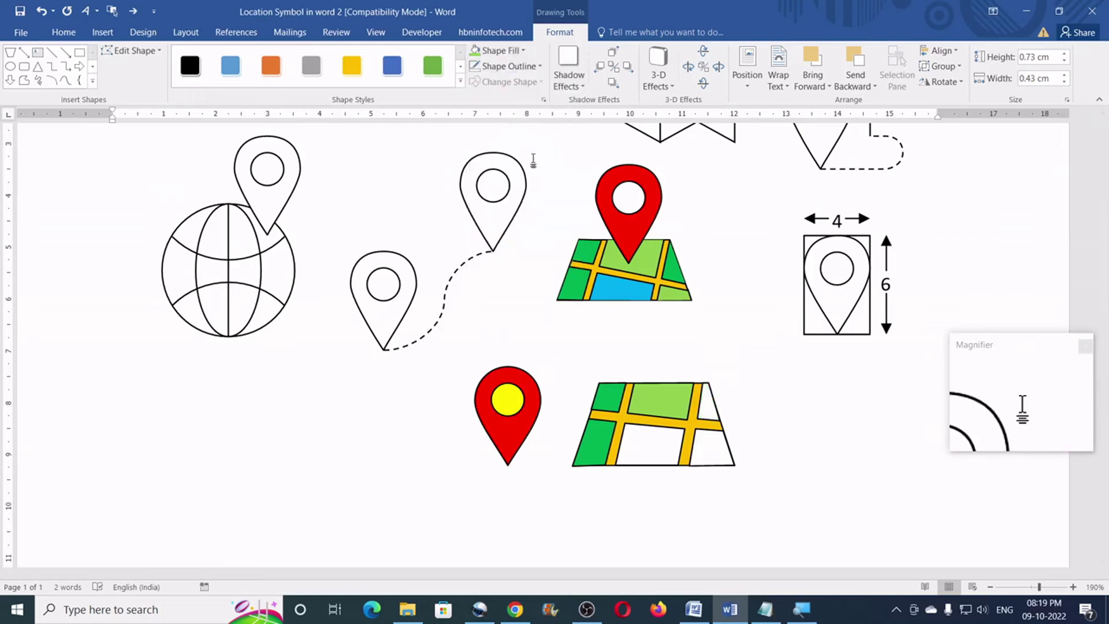
- Fill the centre block light blue and the lower-right block light green
left_click(646, 445)
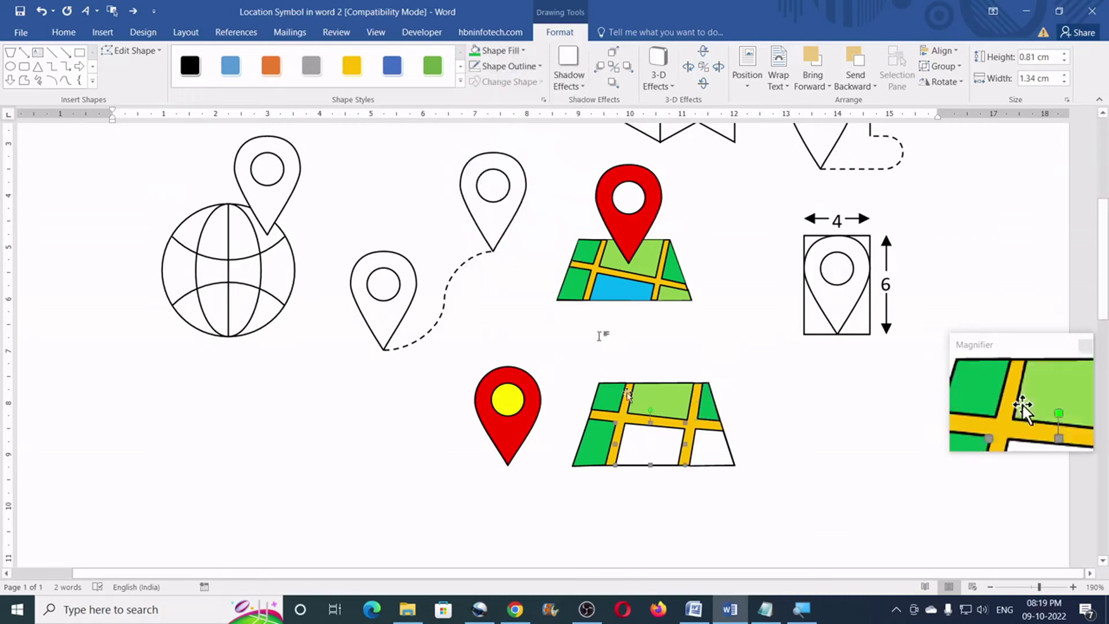
left_click(510, 54)
left_click(544, 160)
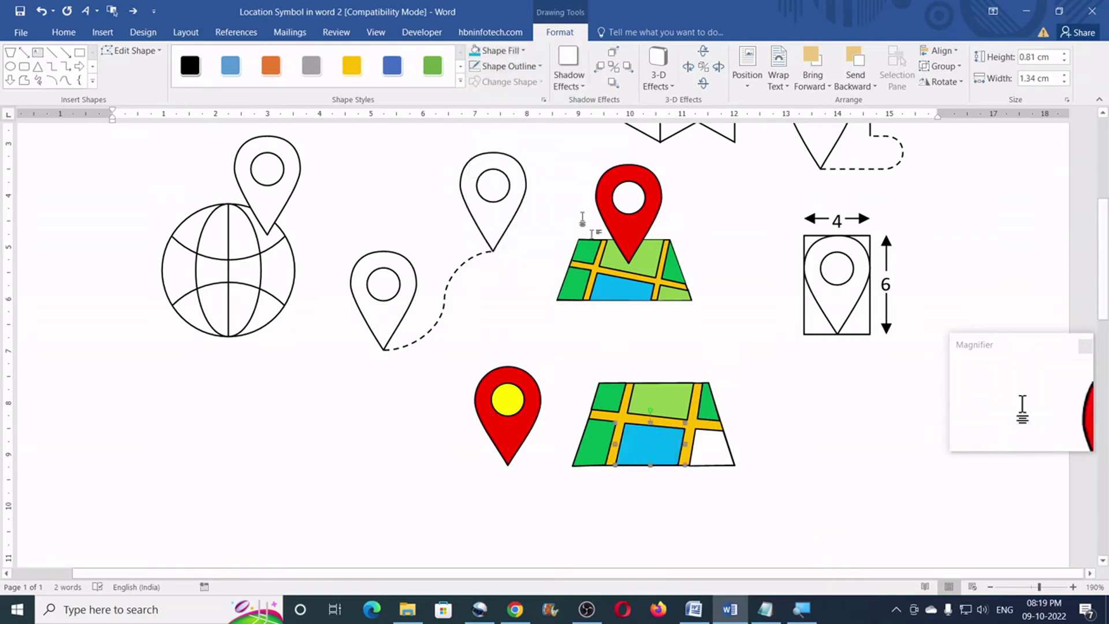
left_click(710, 453)
left_click(509, 55)
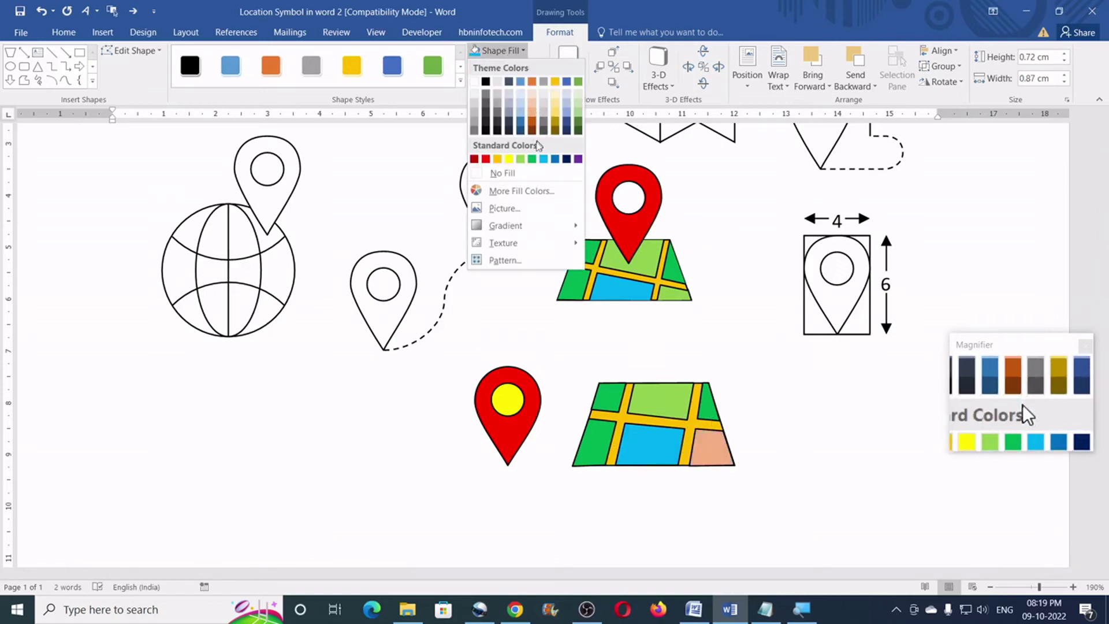
left_click(520, 159)
scroll(728, 324, "up", 2)
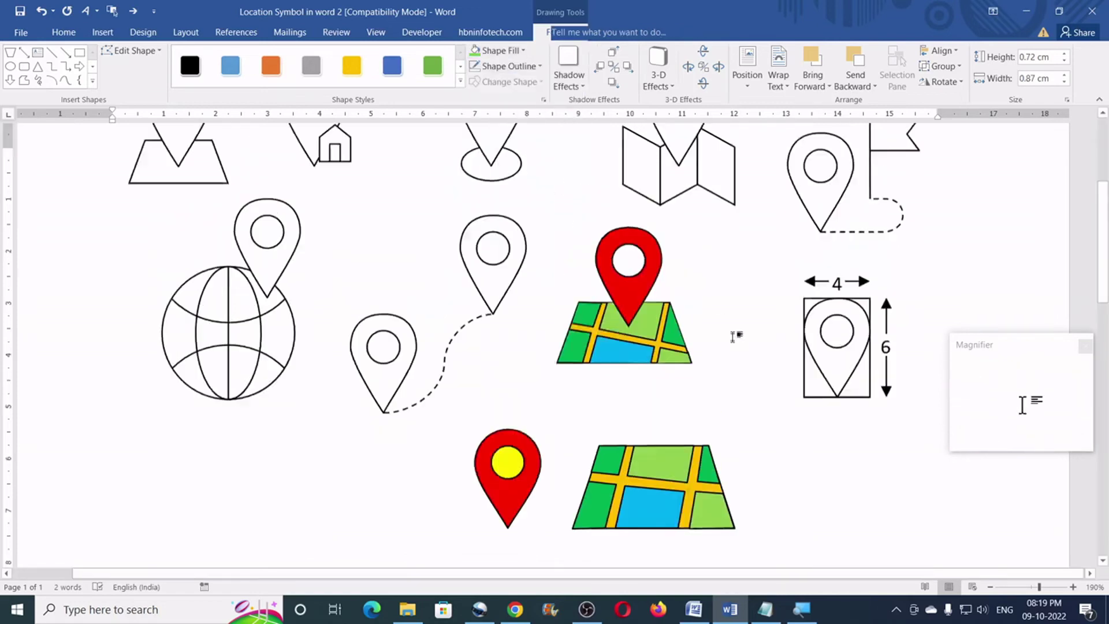
left_click(731, 327)
scroll(727, 315, "down", 3)
scroll(735, 305, "up", 2)
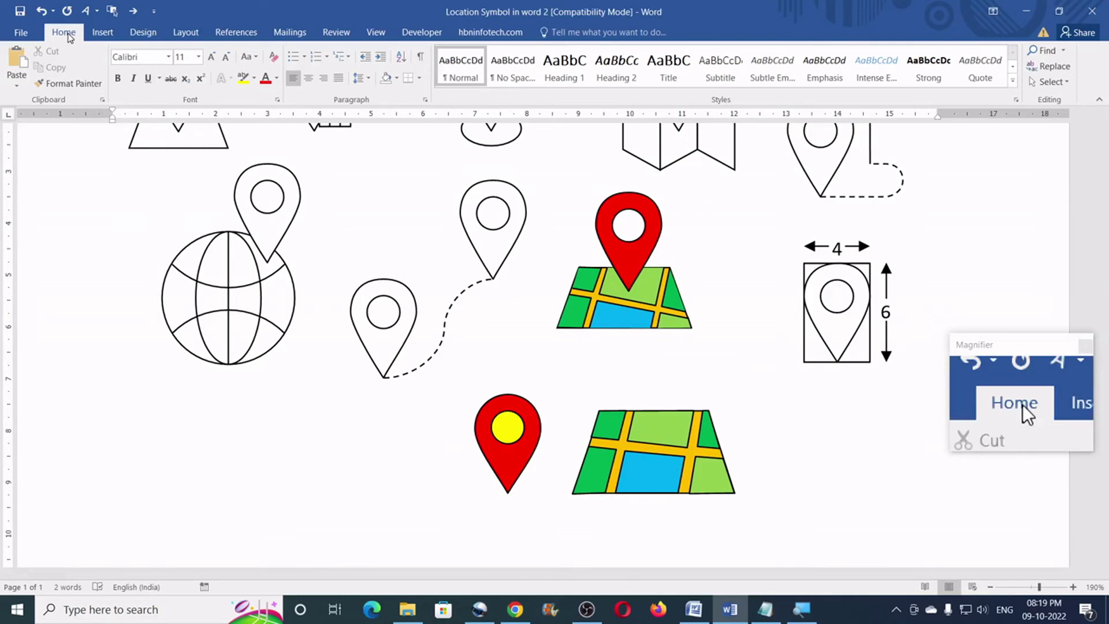
- Box-select all the lower map's pieces, group them, and nudge the group down and right
left_click(1048, 84)
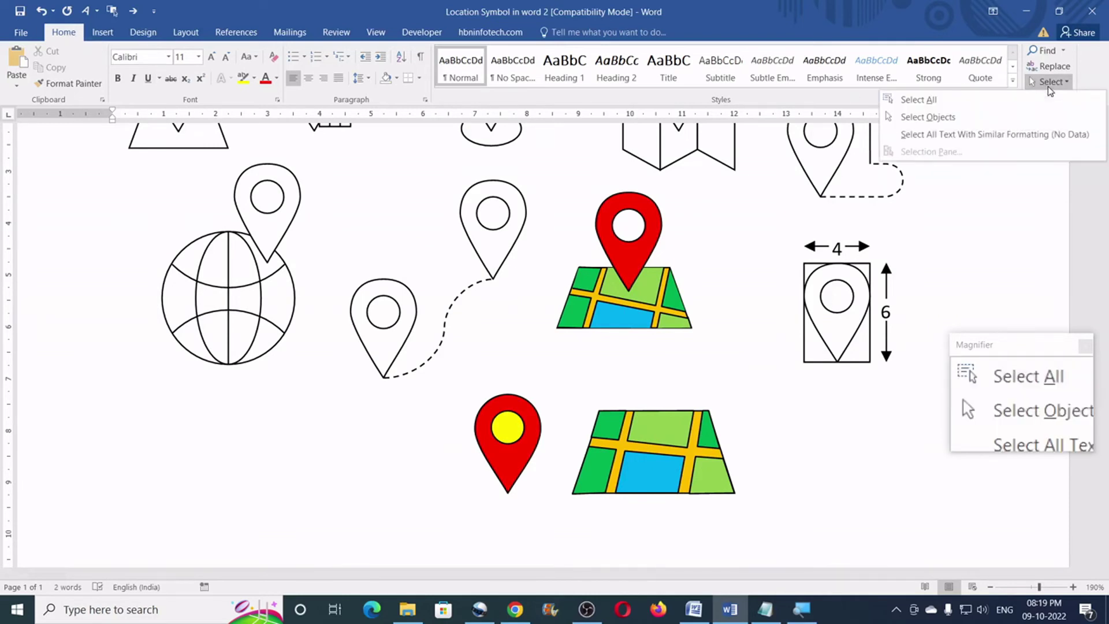
left_click(943, 119)
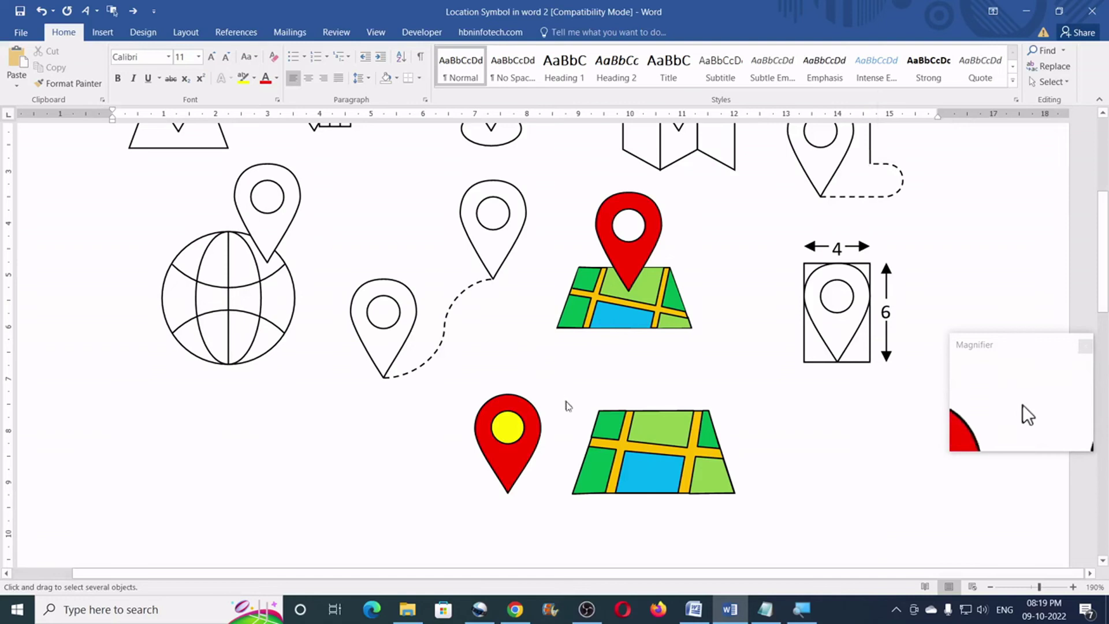
left_click_drag(549, 383, 742, 529)
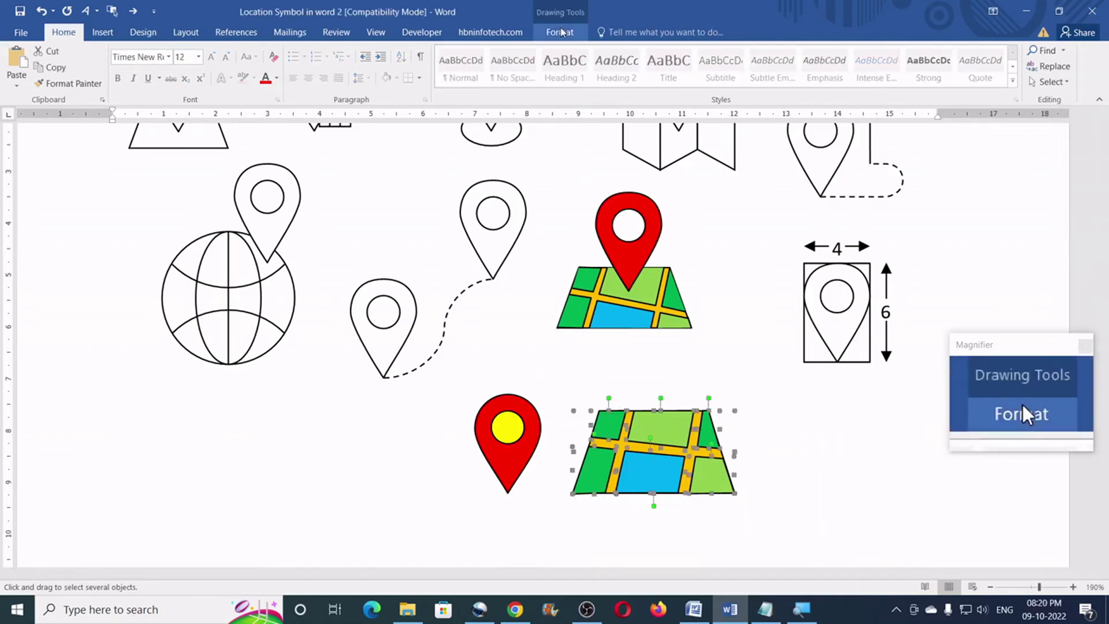
left_click(561, 32)
left_click(959, 68)
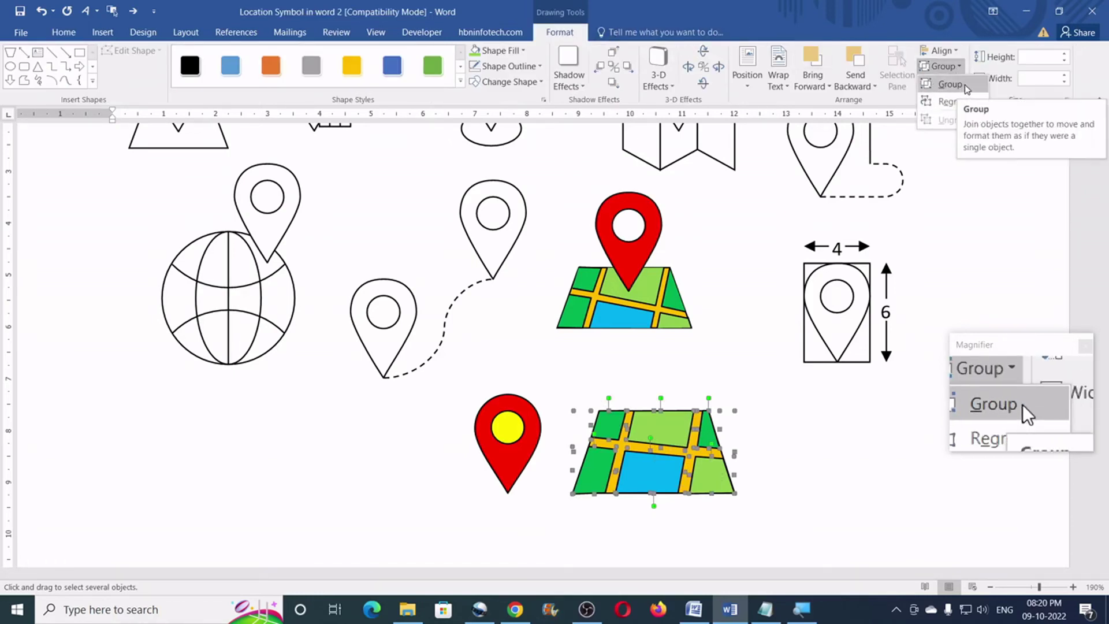
left_click(951, 85)
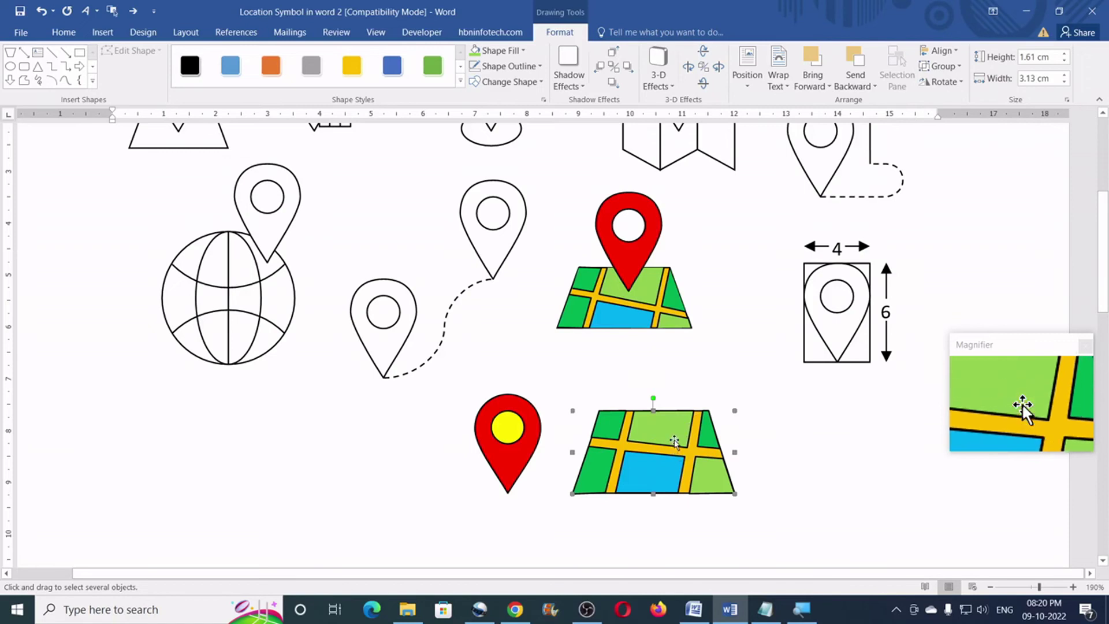
left_click_drag(674, 442, 681, 464)
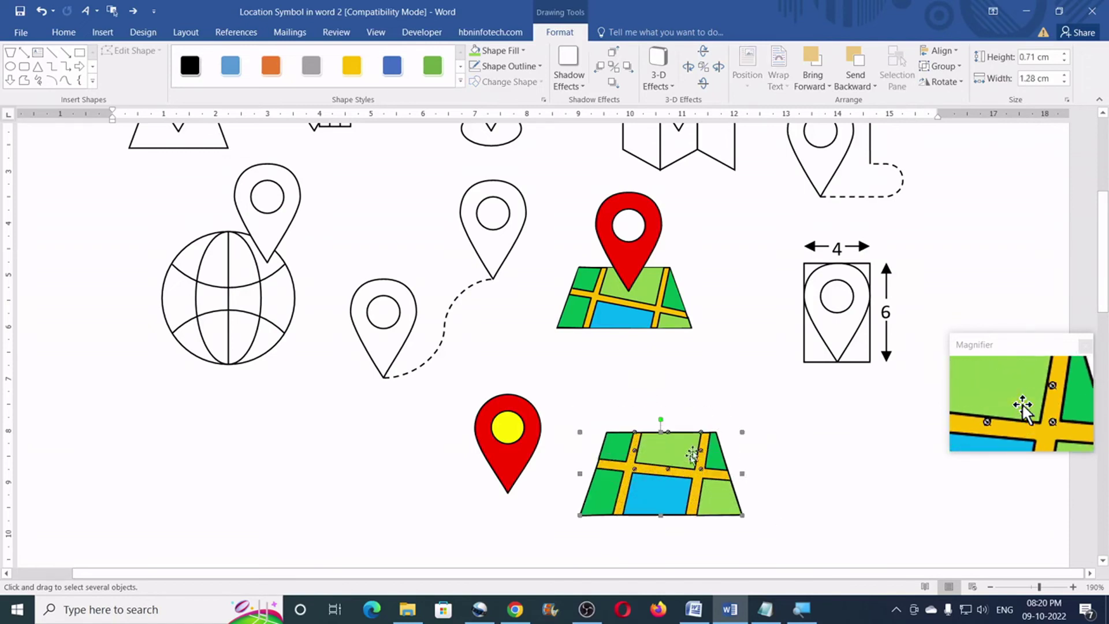
scroll(729, 407, "down", 2)
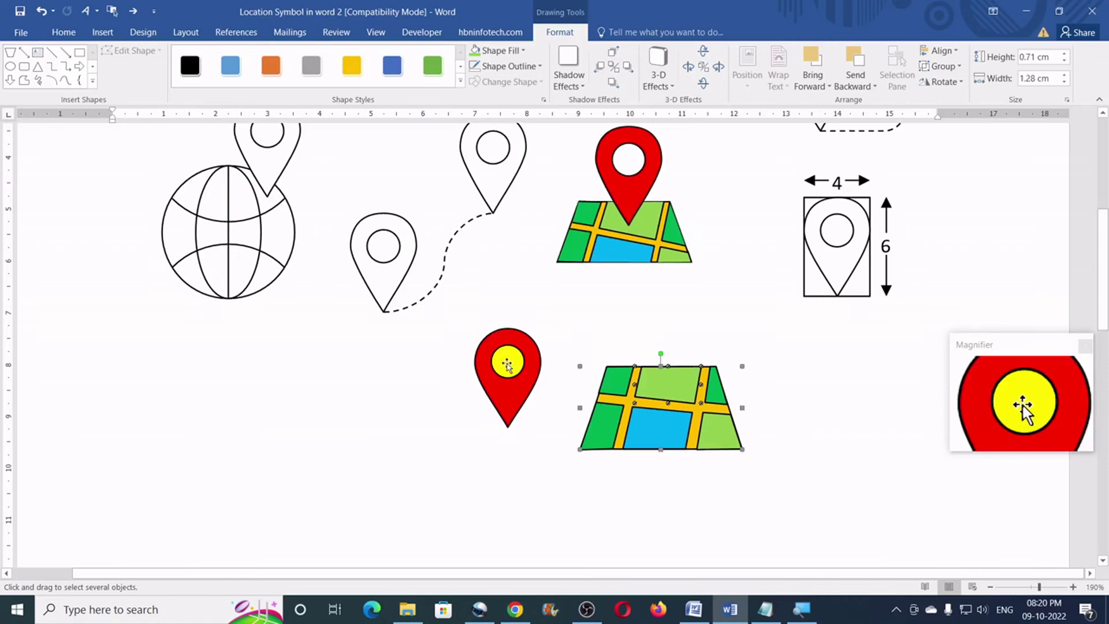
- Box-select the red pin and yellow circle, group them, and drag the group onto the map
left_click(507, 365)
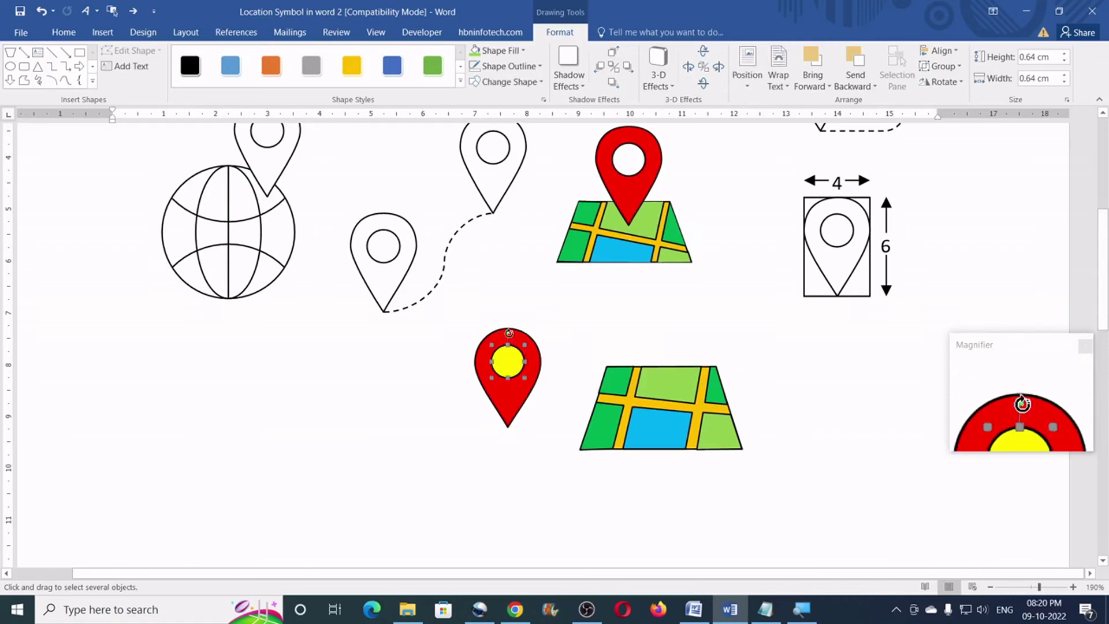
left_click_drag(456, 319, 559, 469)
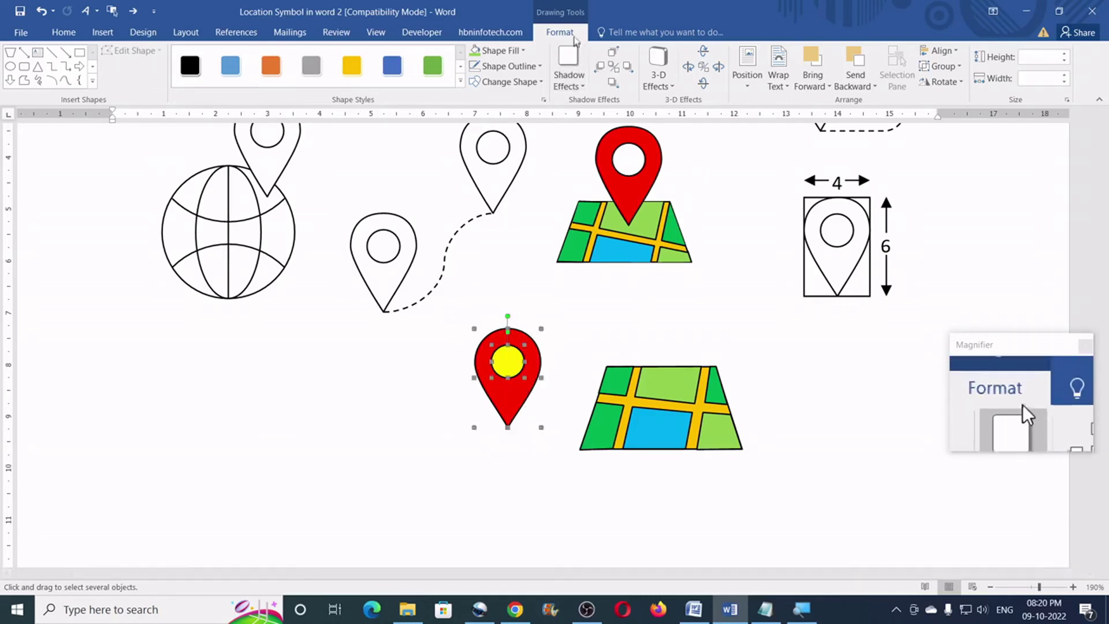
left_click(940, 66)
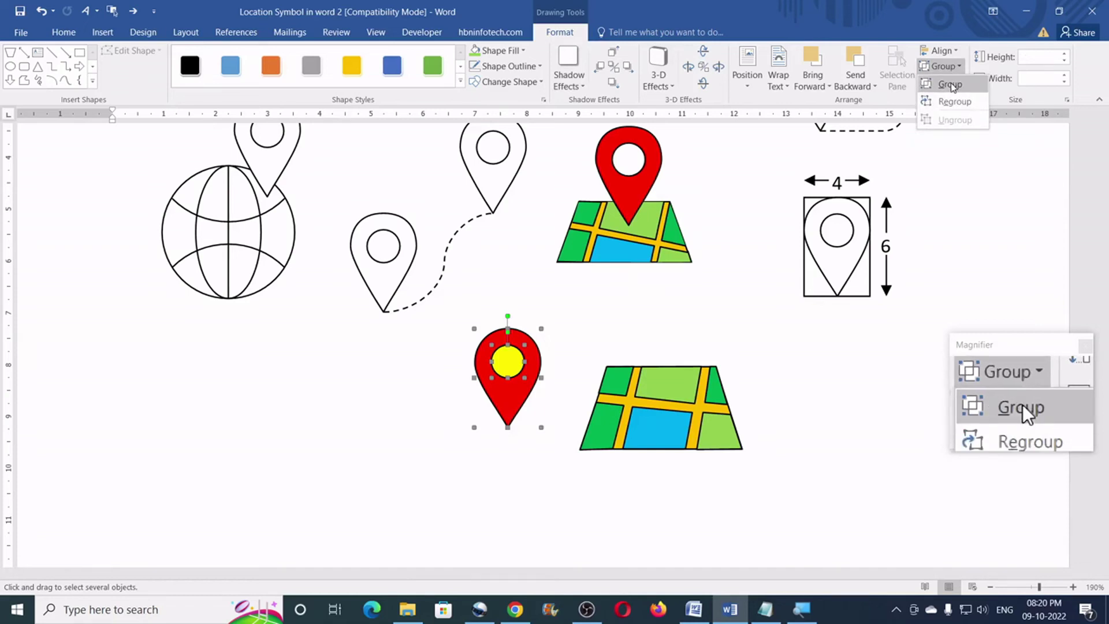
left_click(950, 82)
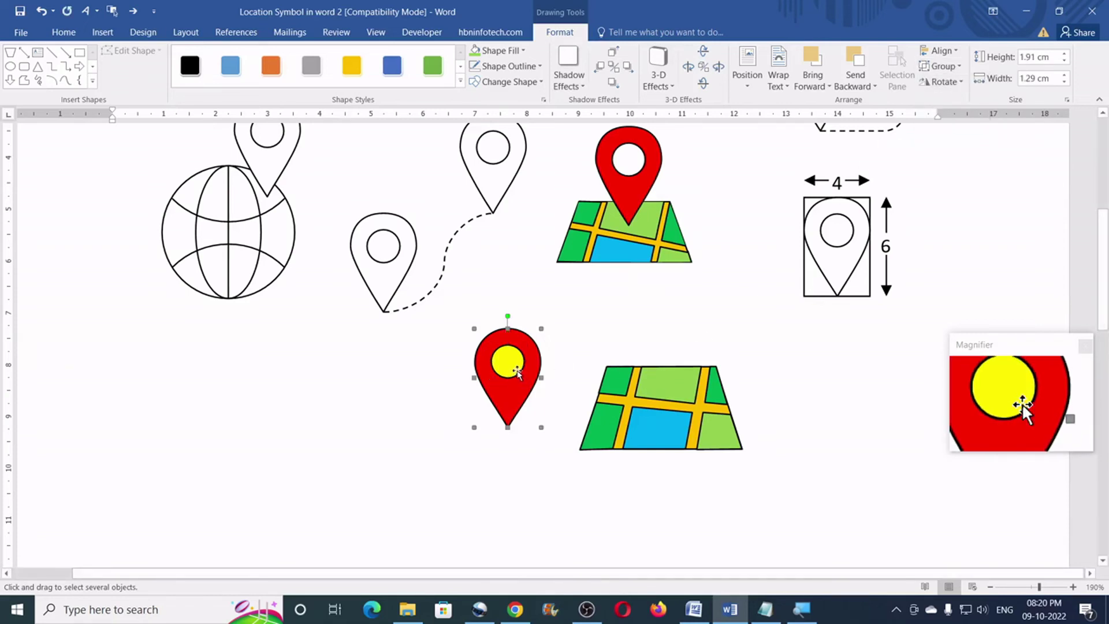
left_click_drag(517, 370, 666, 322)
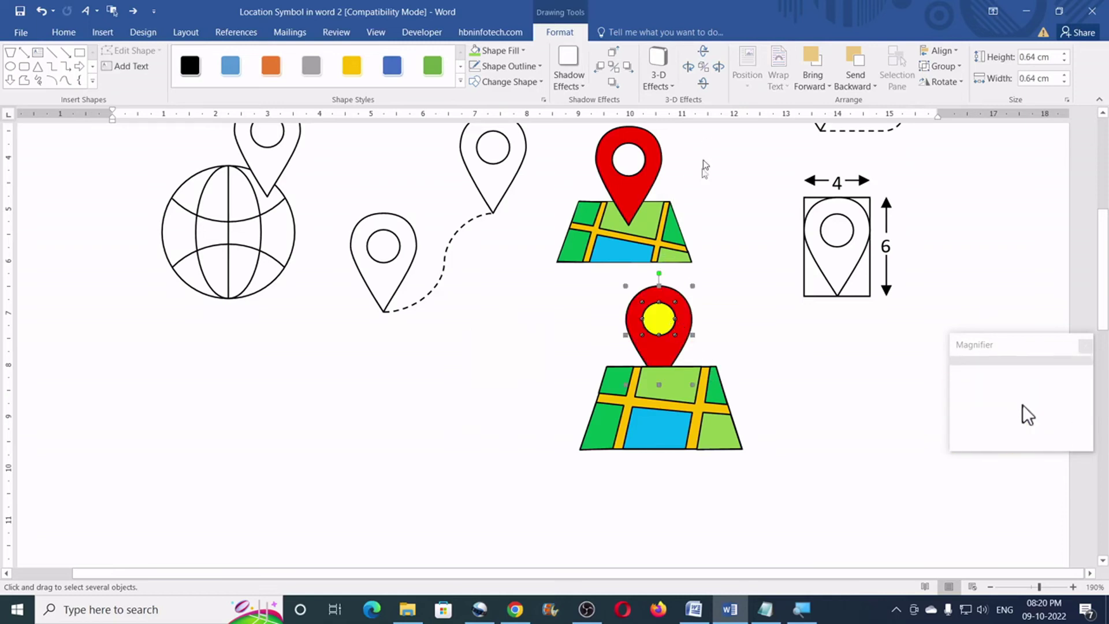
- Bring the pin group to the front and nudge its tip onto the map's top edge
left_click(708, 308)
scroll(711, 304, "up", 3)
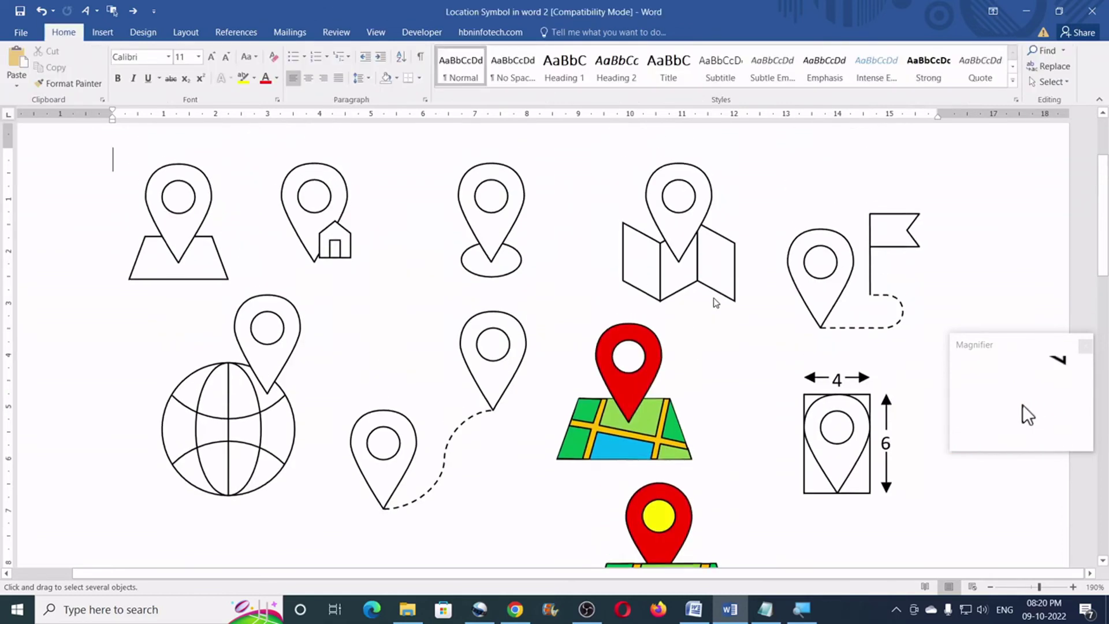
scroll(709, 305, "down", 2)
left_click(678, 375)
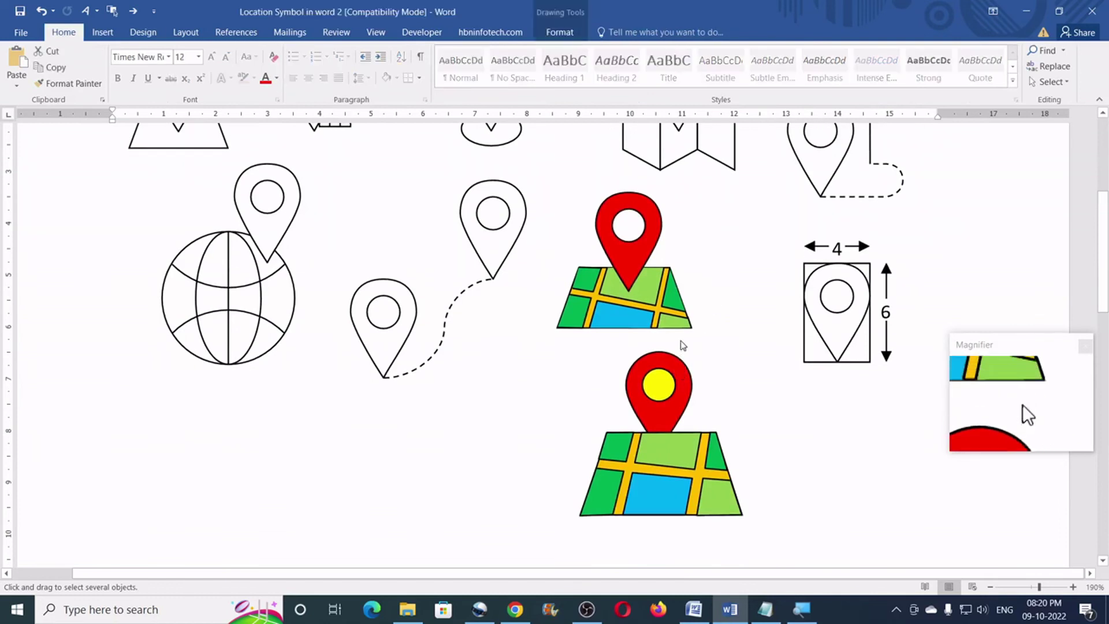
left_click(682, 385)
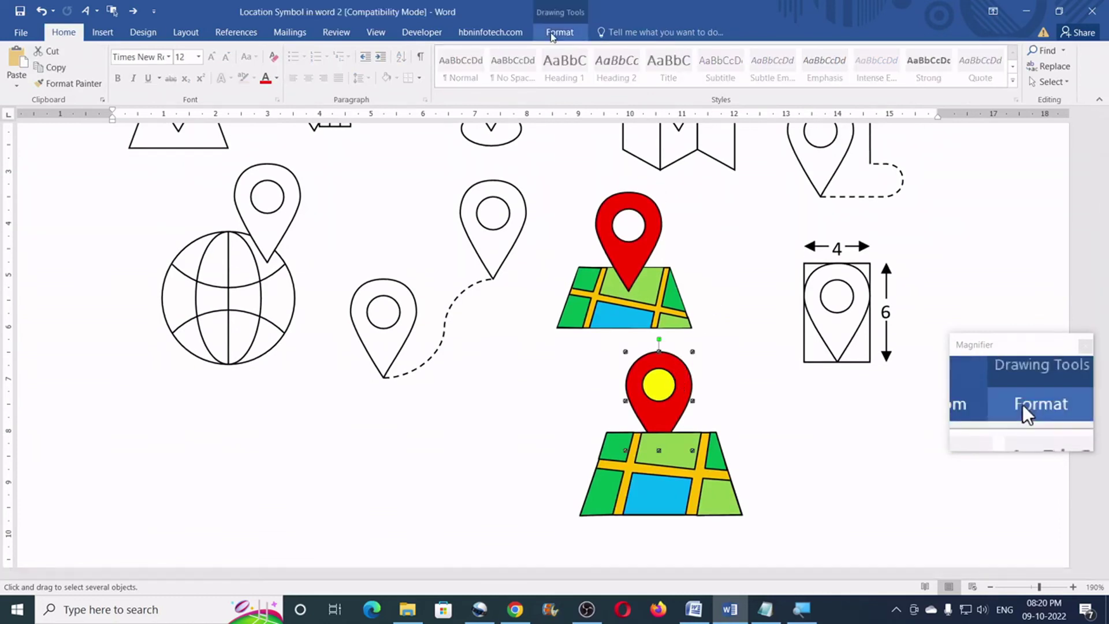
left_click(552, 36)
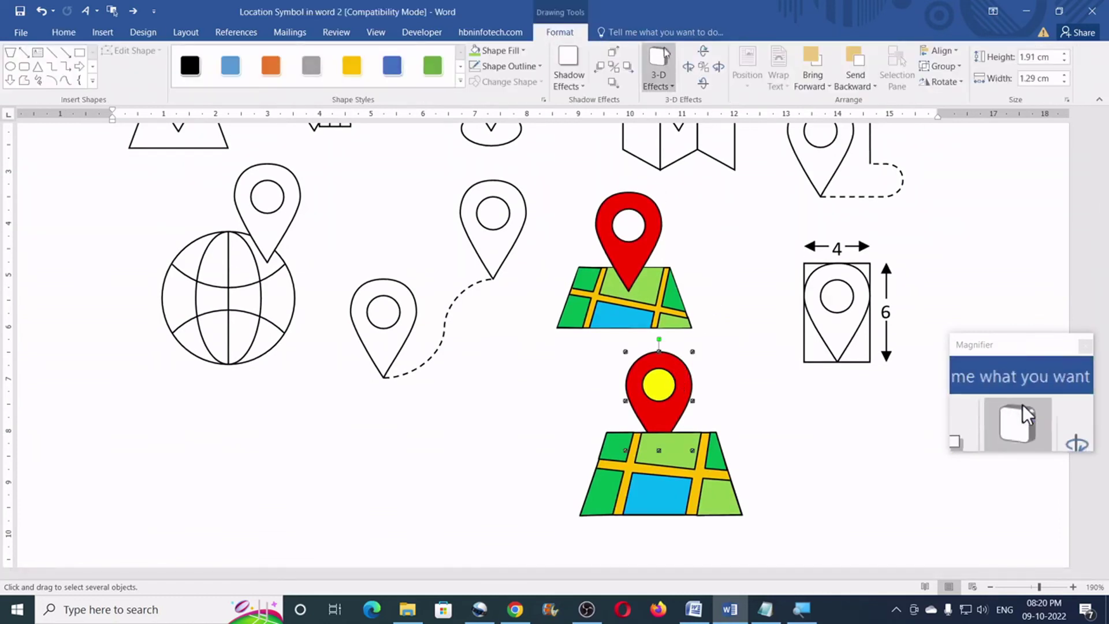
left_click(828, 87)
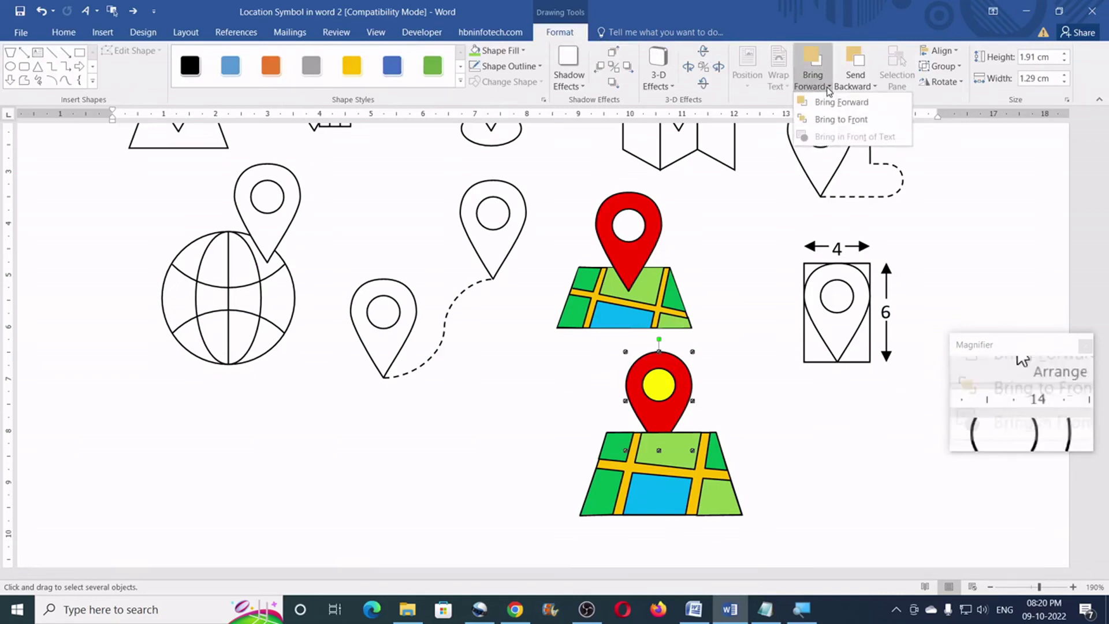
left_click(838, 119)
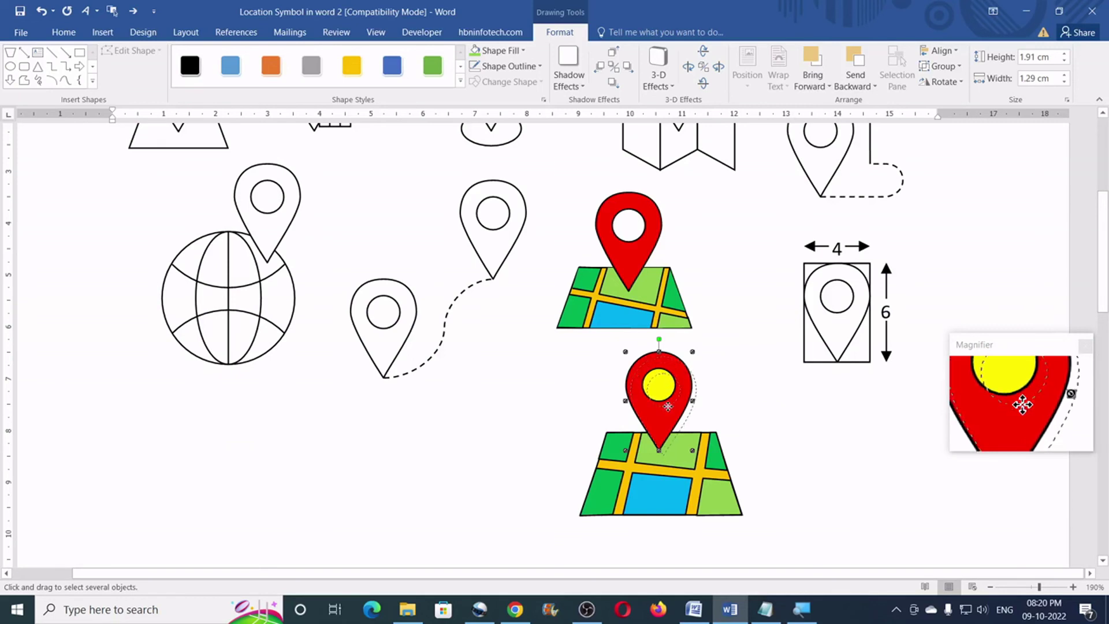
left_click_drag(669, 406, 672, 410)
- Group the pin with the map into one 3.13 × 3.09 cm icon and drag it left
scroll(745, 408, "down", 1)
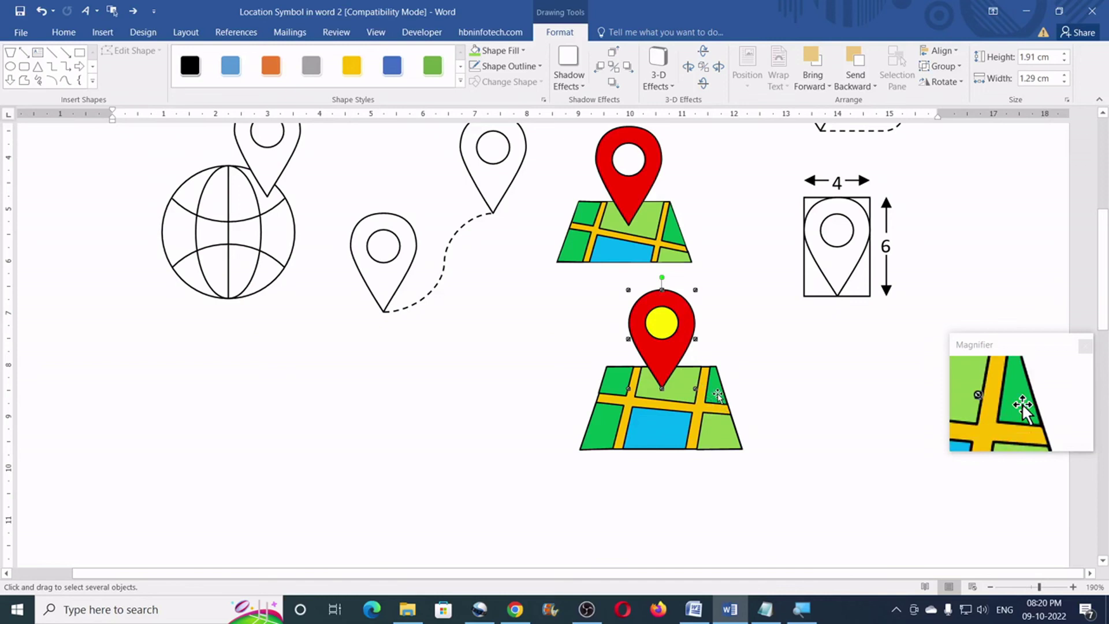
left_click(717, 394, "shift")
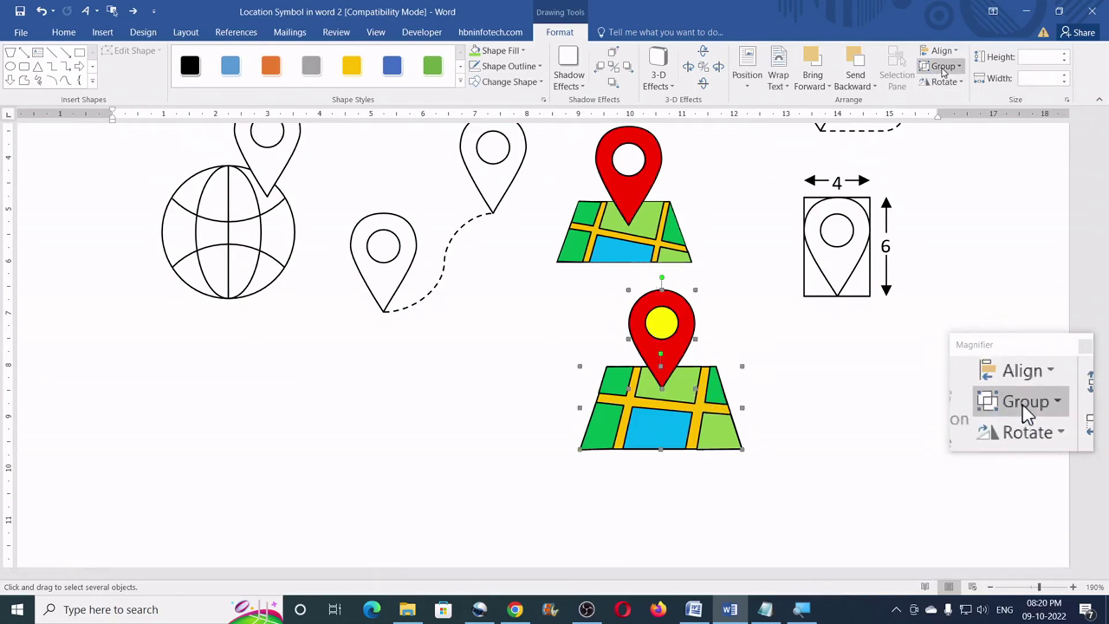
left_click(943, 68)
left_click(951, 81)
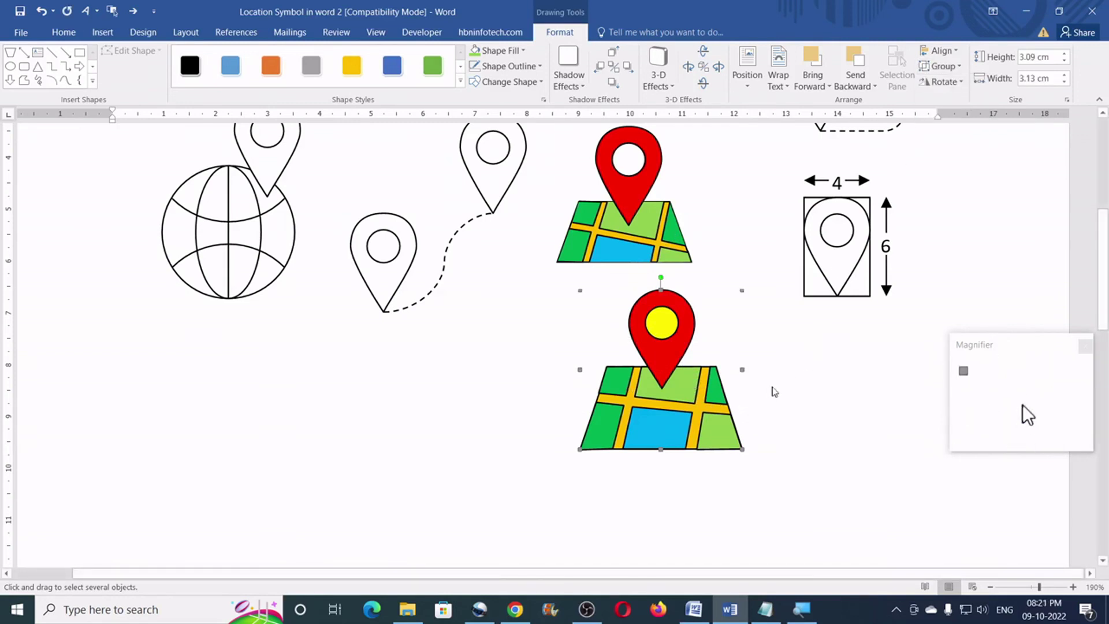
left_click(774, 391)
scroll(777, 329, "up", 2)
scroll(751, 369, "down", 1)
left_click_drag(675, 408, 557, 414)
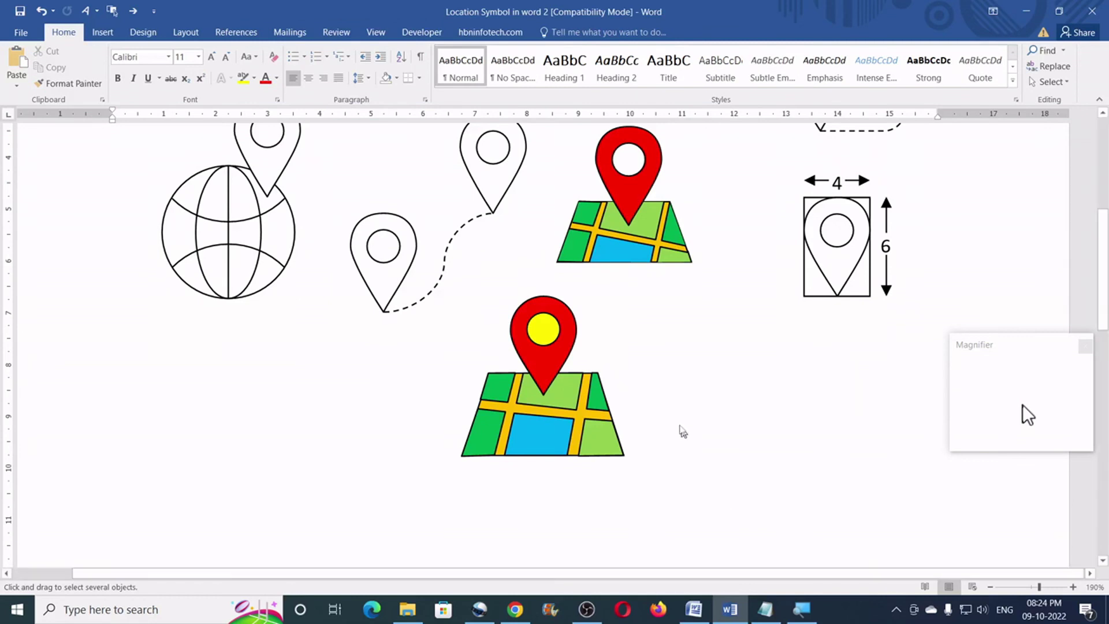
scroll(671, 410, "up", 1)
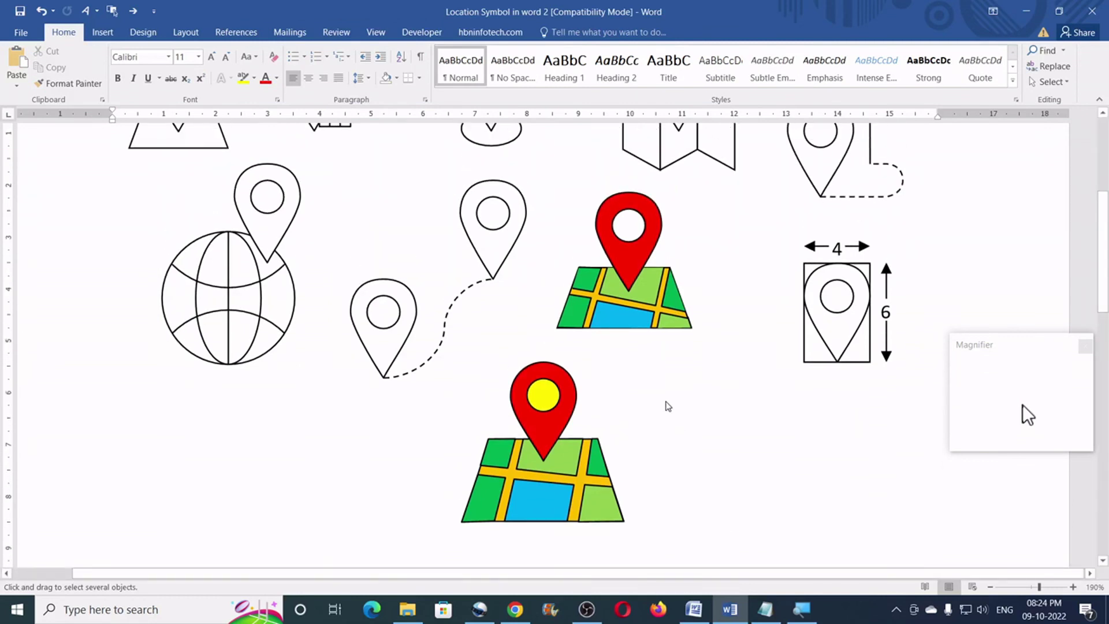
scroll(669, 407, "up", 3)
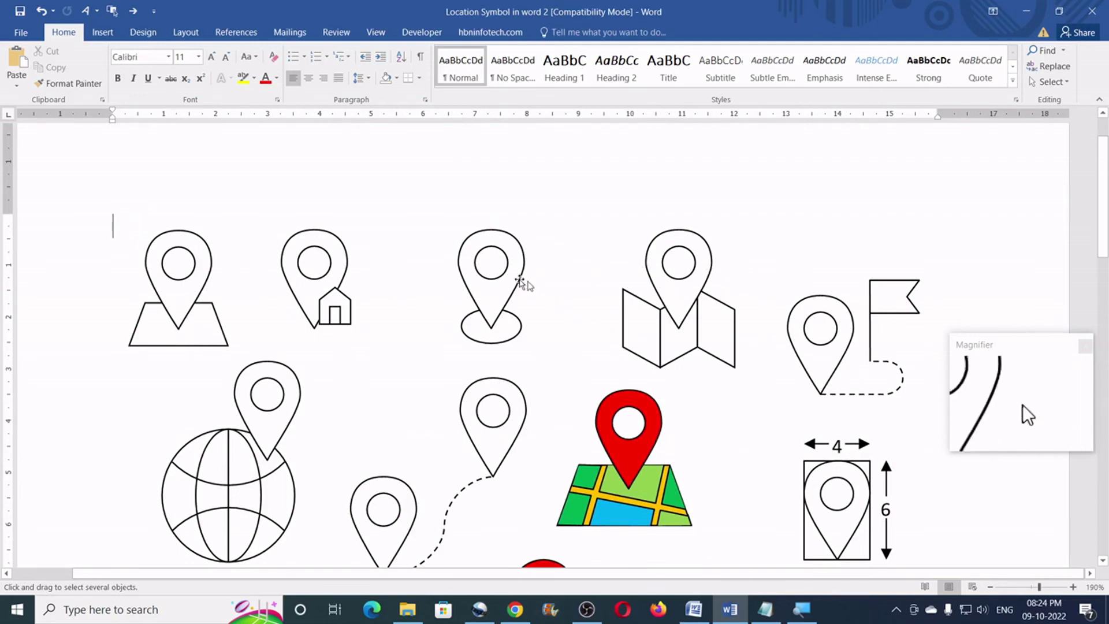
scroll(449, 372, "down", 4)
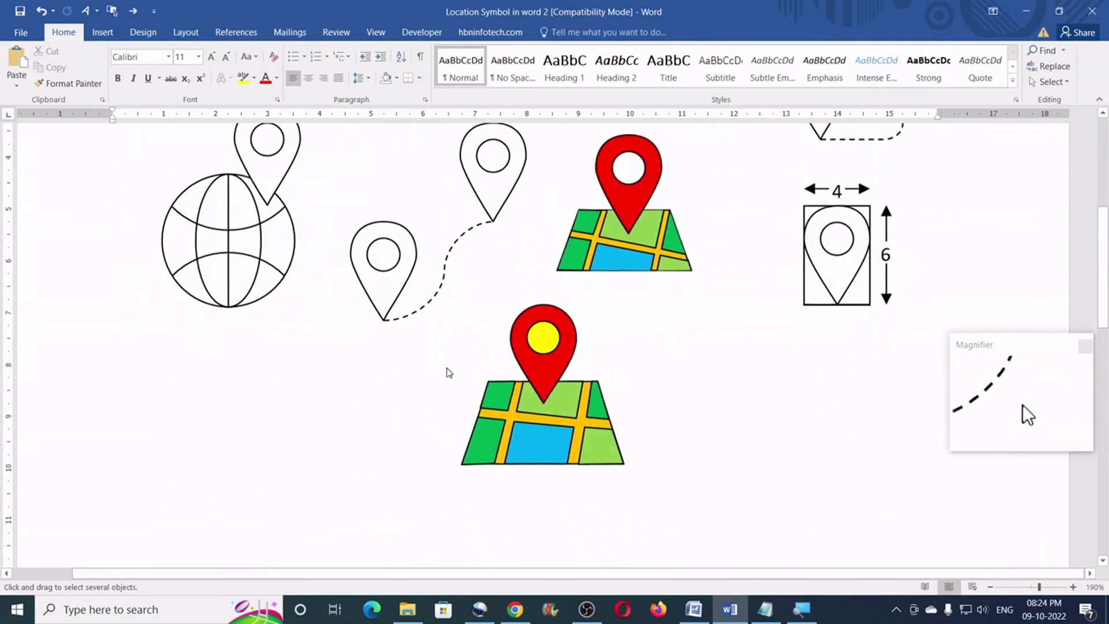